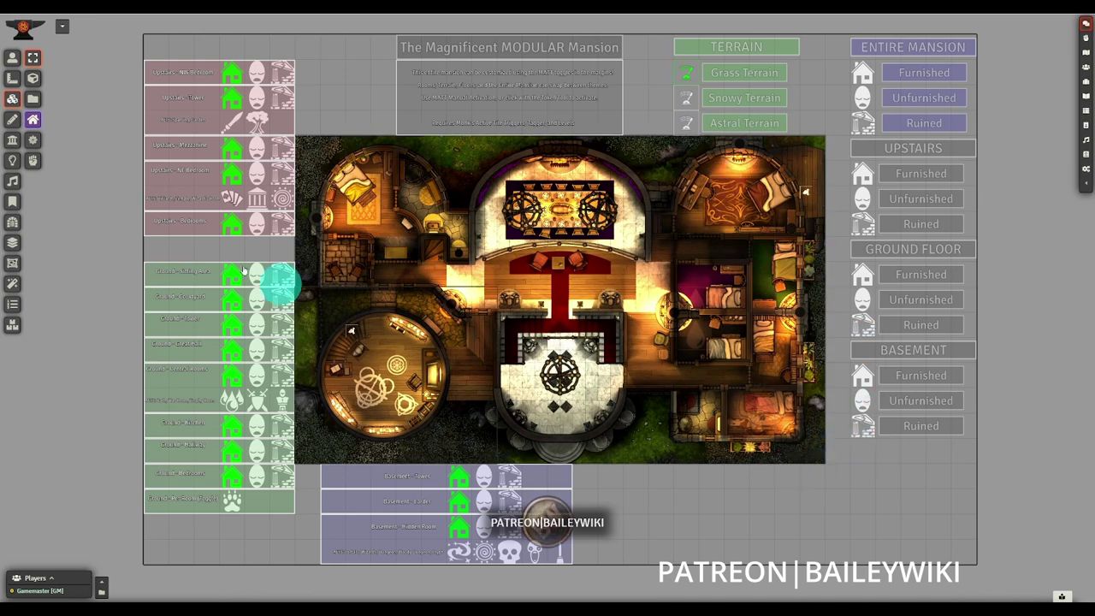
View the furnished mansion's Basement, Ground Floor and Upstairs levels one at a time, and return to the combined view
left_click(12, 242)
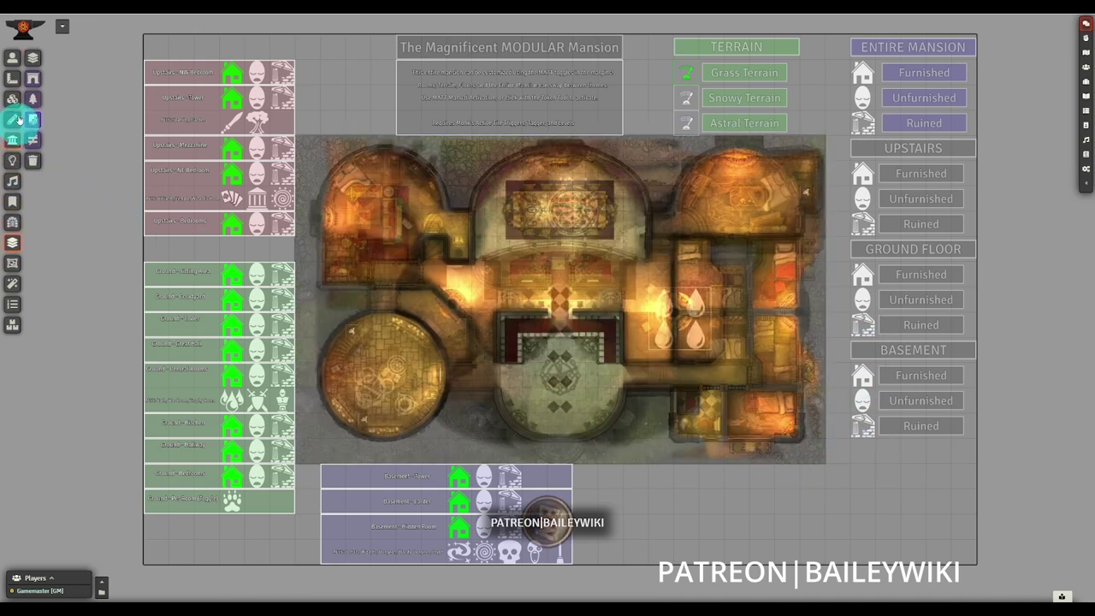
left_click(33, 58)
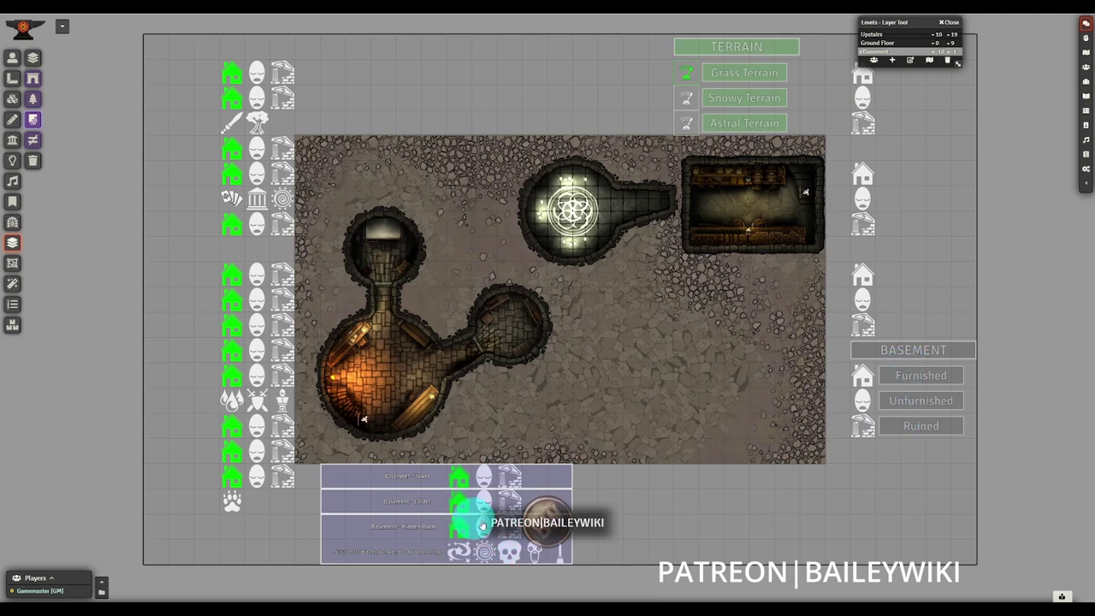
left_click(880, 43)
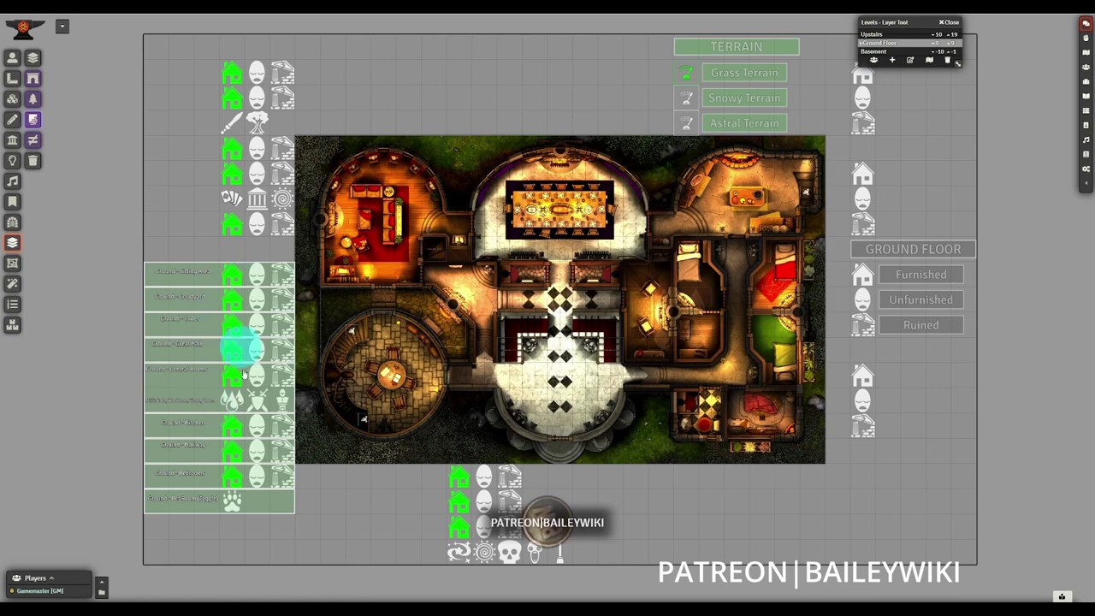
left_click(897, 36)
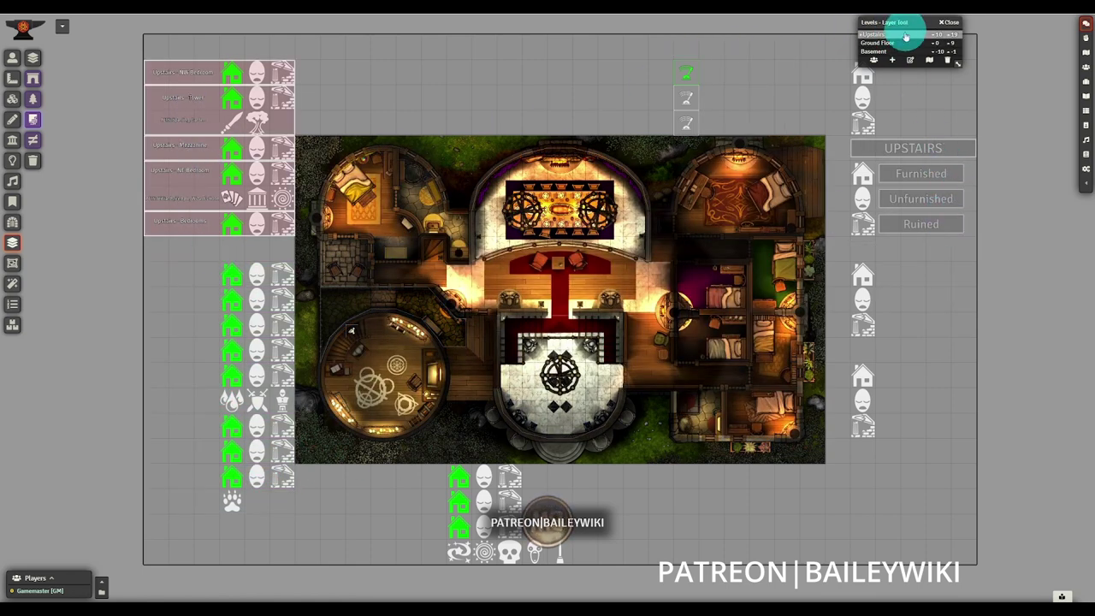
left_click(952, 24)
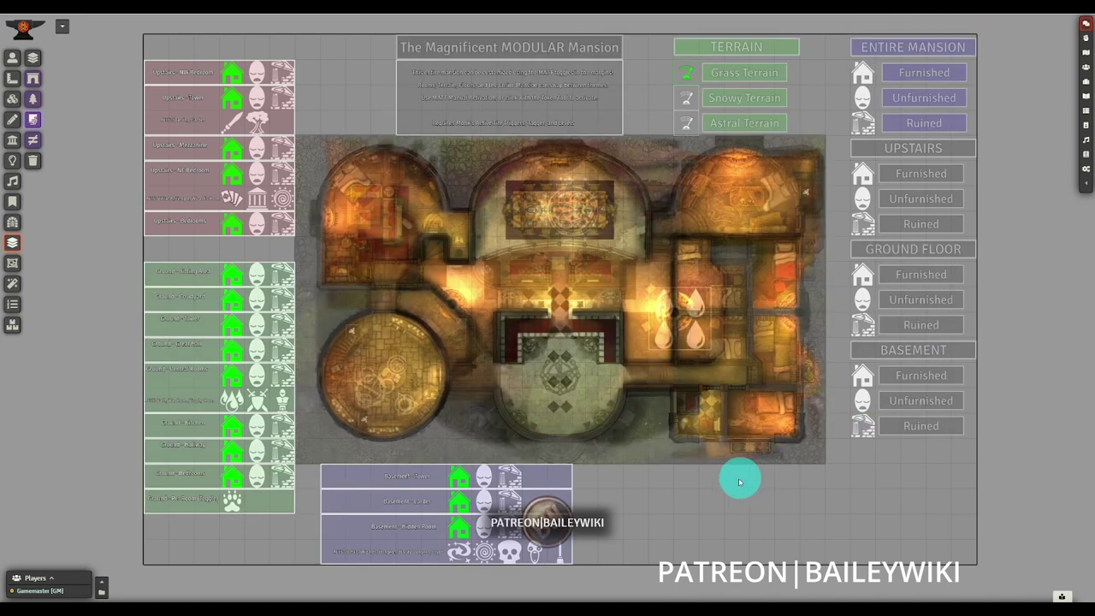
Change the entire mansion to its Ruined variant and confirm the change
left_click(12, 58)
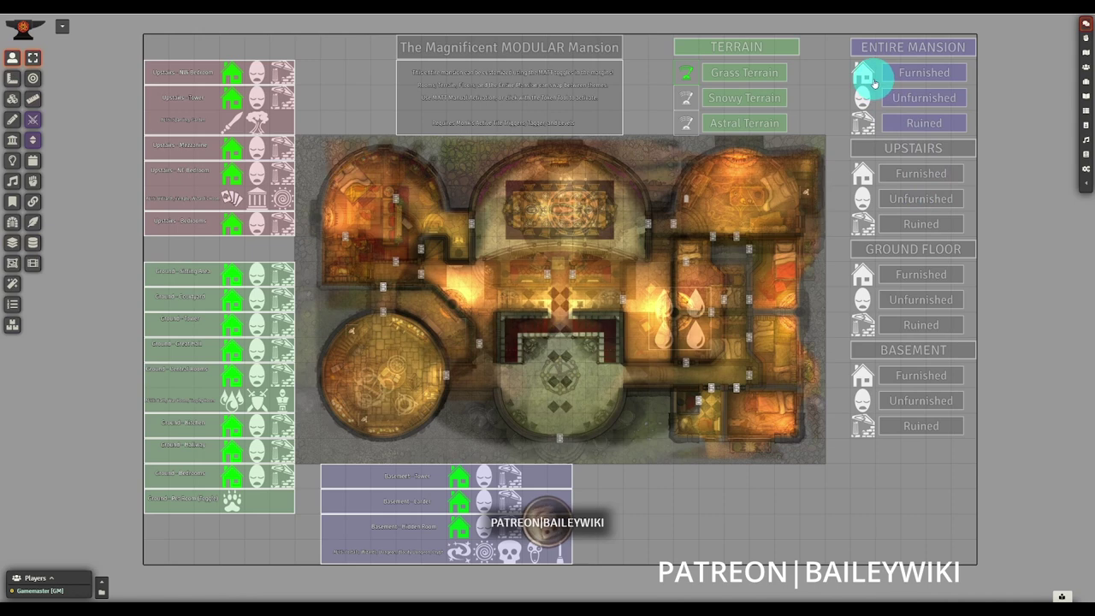
left_click(862, 120)
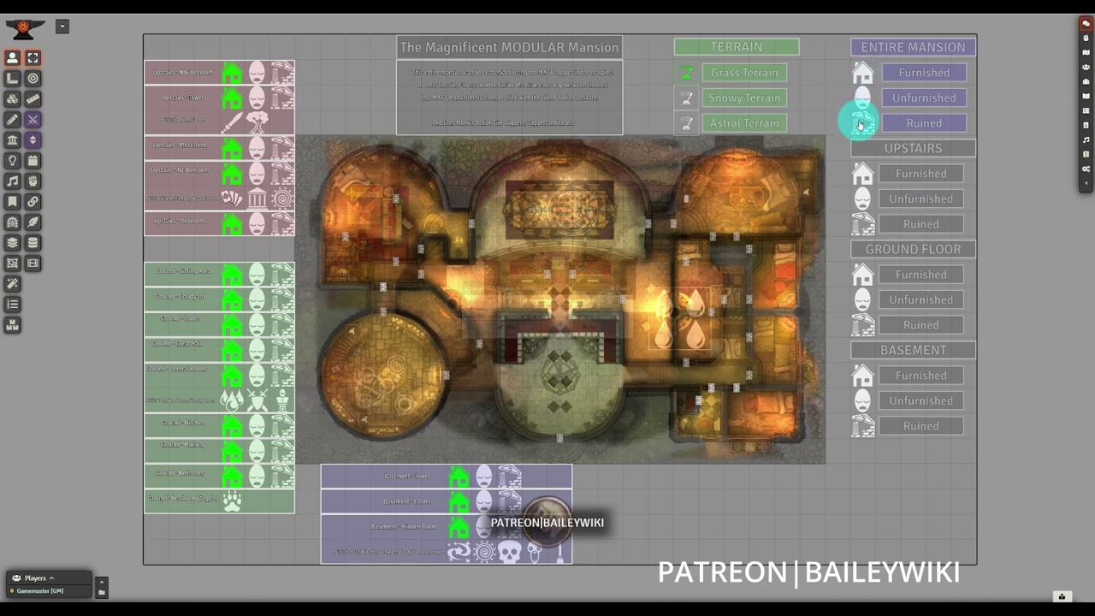
left_click(509, 329)
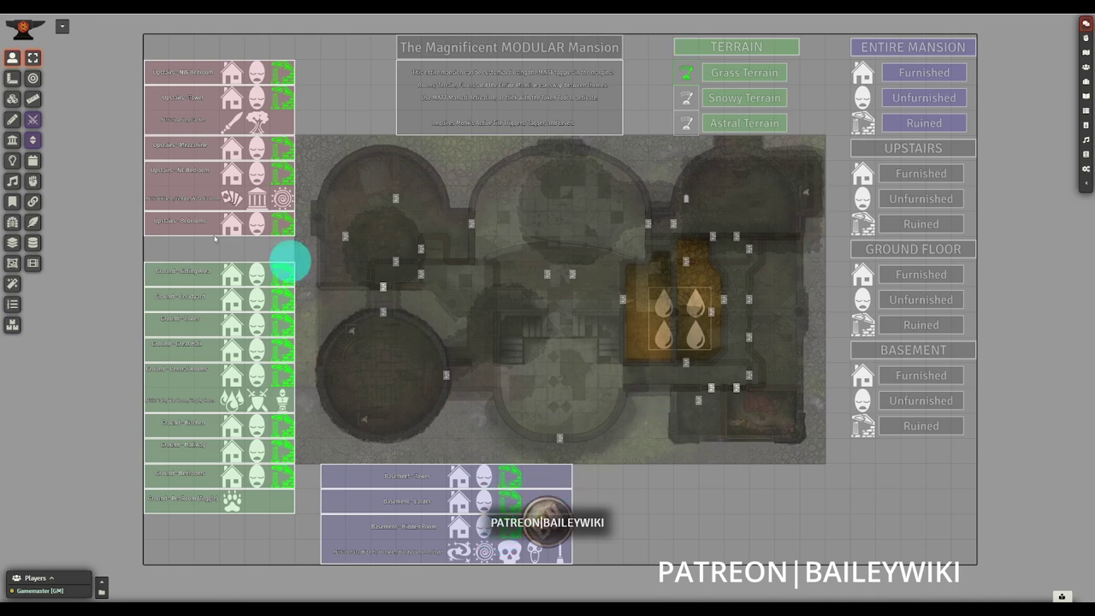
Inspect the ruined mansion's Upstairs, Ground Floor and Basement levels separately, and close the level view
left_click(12, 242)
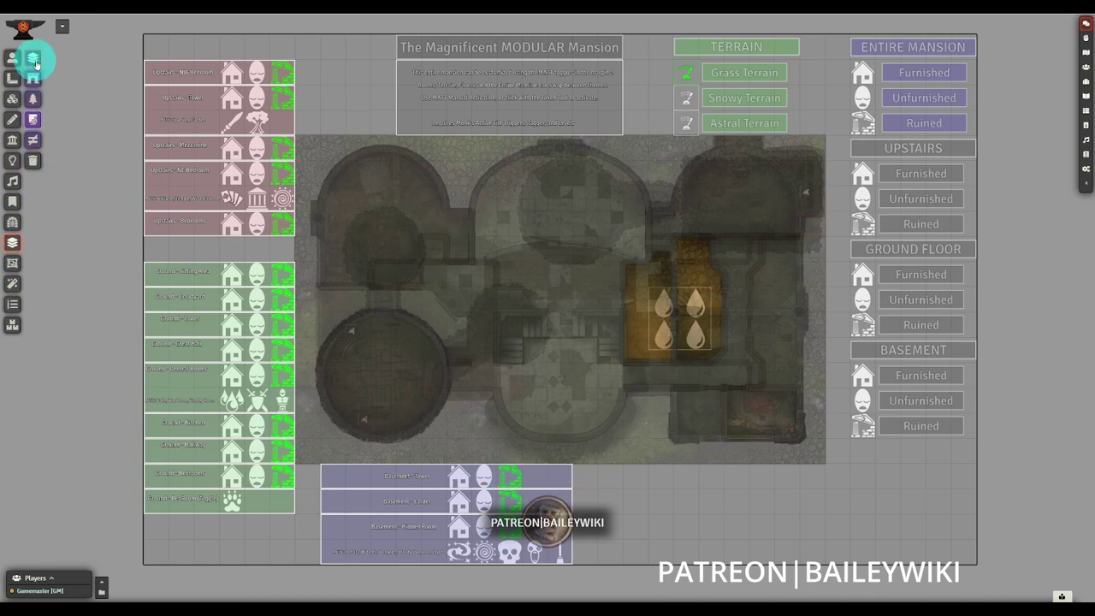
left_click(33, 57)
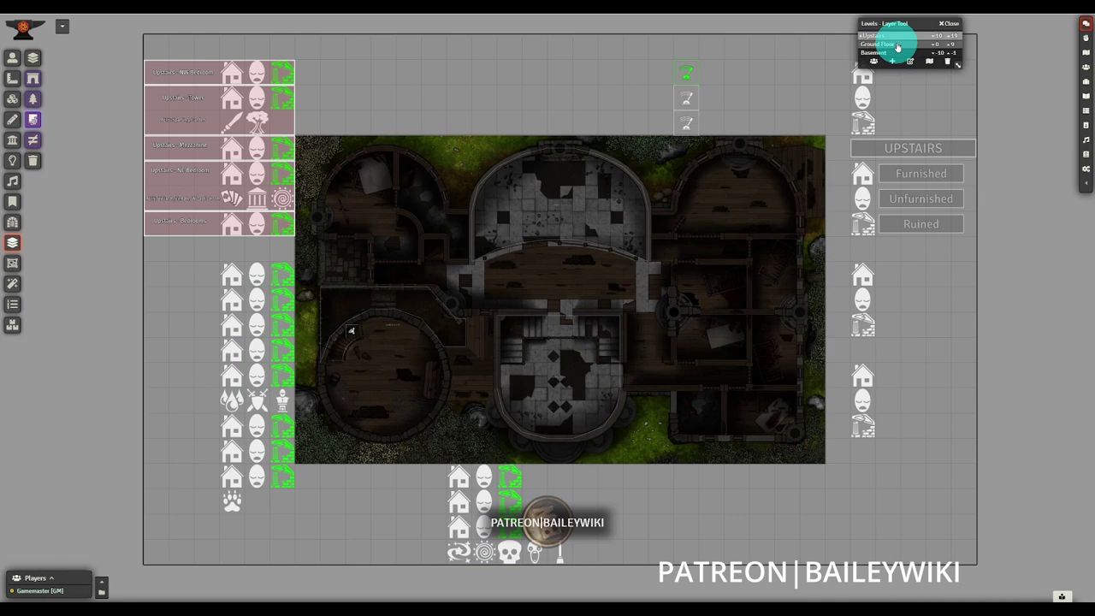
left_click(897, 44)
left_click(892, 53)
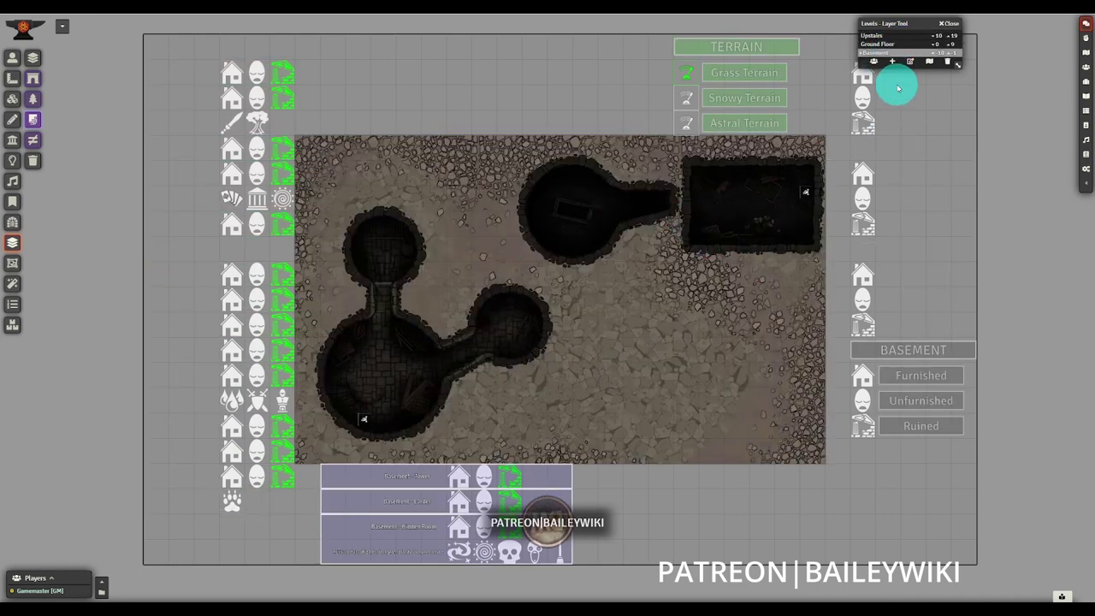
left_click(891, 45)
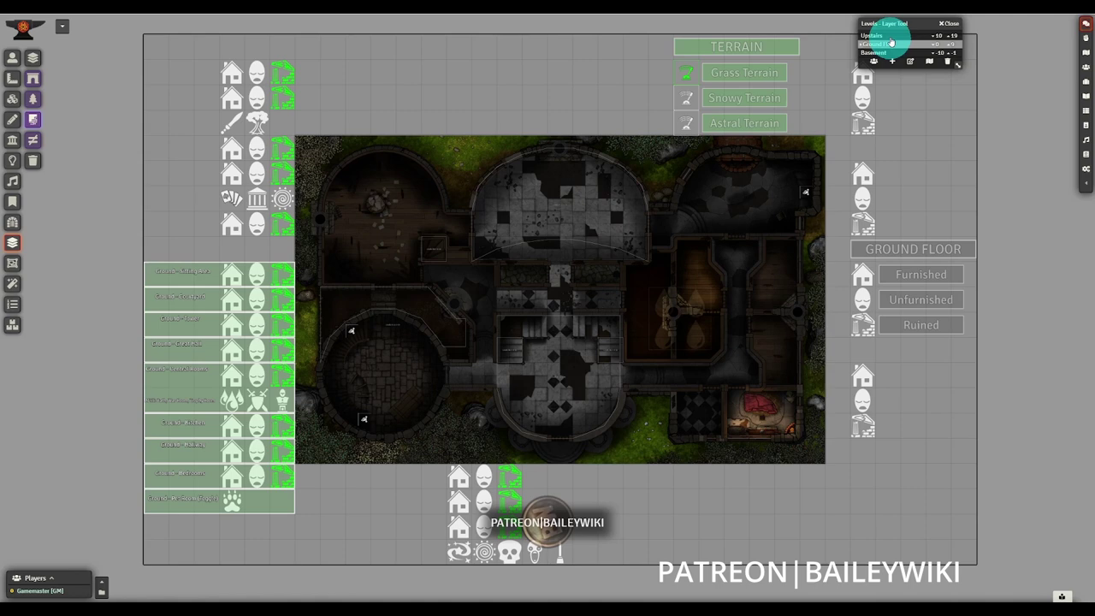
left_click(890, 36)
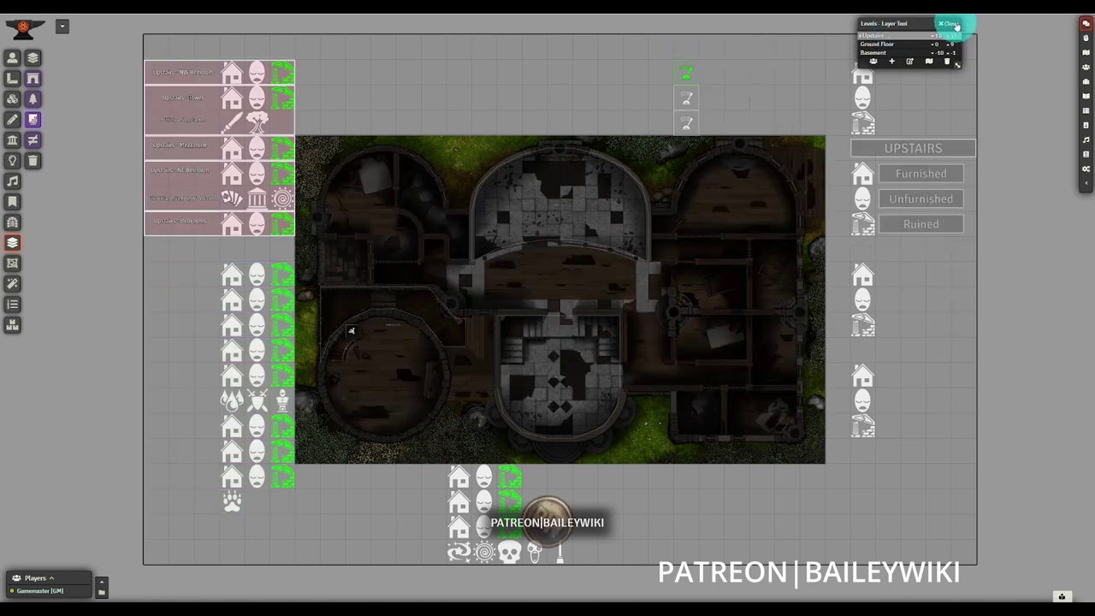
left_click(955, 25)
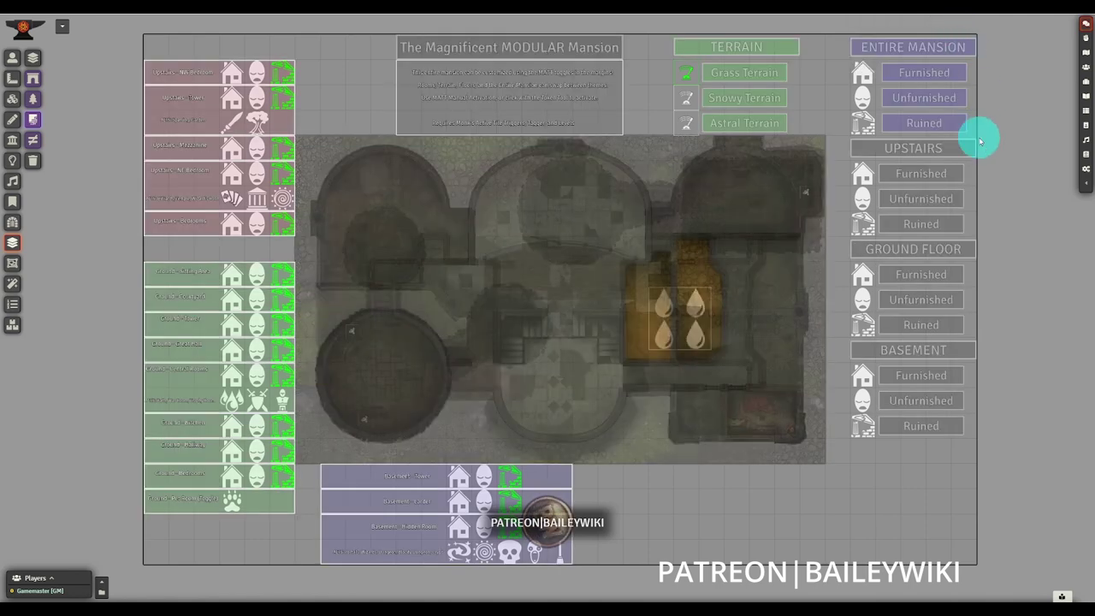
Change all Upstairs rooms to Unfurnished and display the mansion by level
left_click(12, 57)
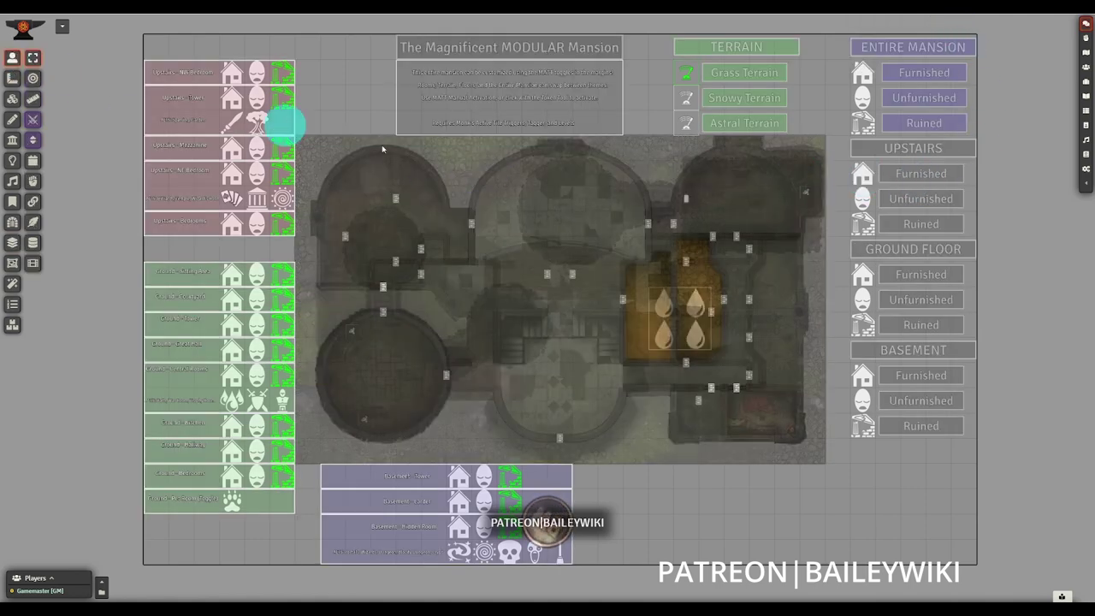
left_click(862, 200)
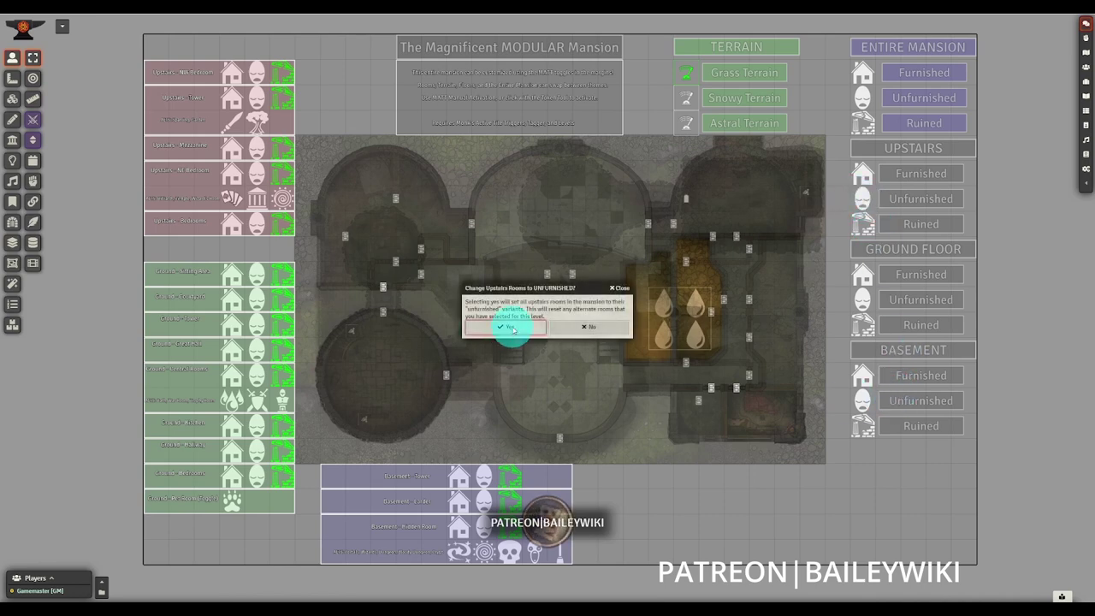
left_click(509, 327)
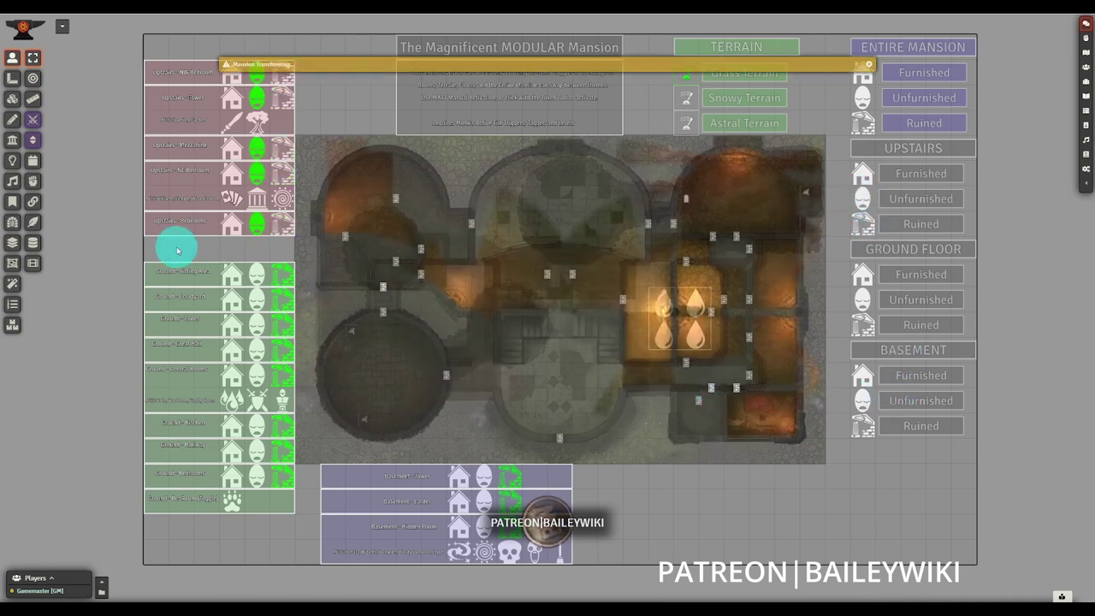
left_click(12, 243)
left_click(33, 57)
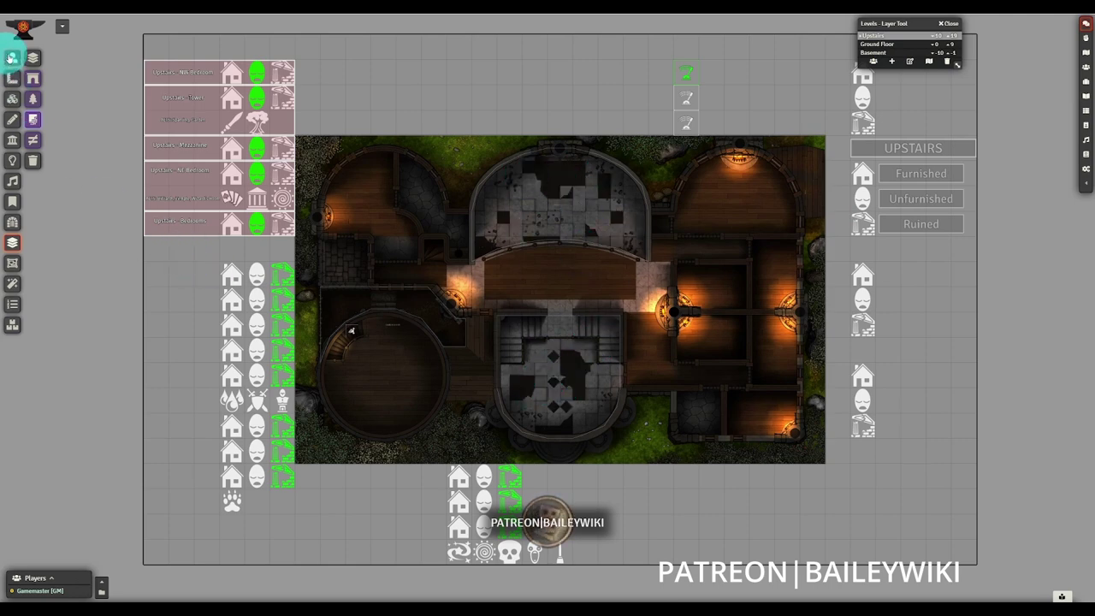
Change all Ground Floor rooms to Furnished and confirm the change
left_click(11, 57)
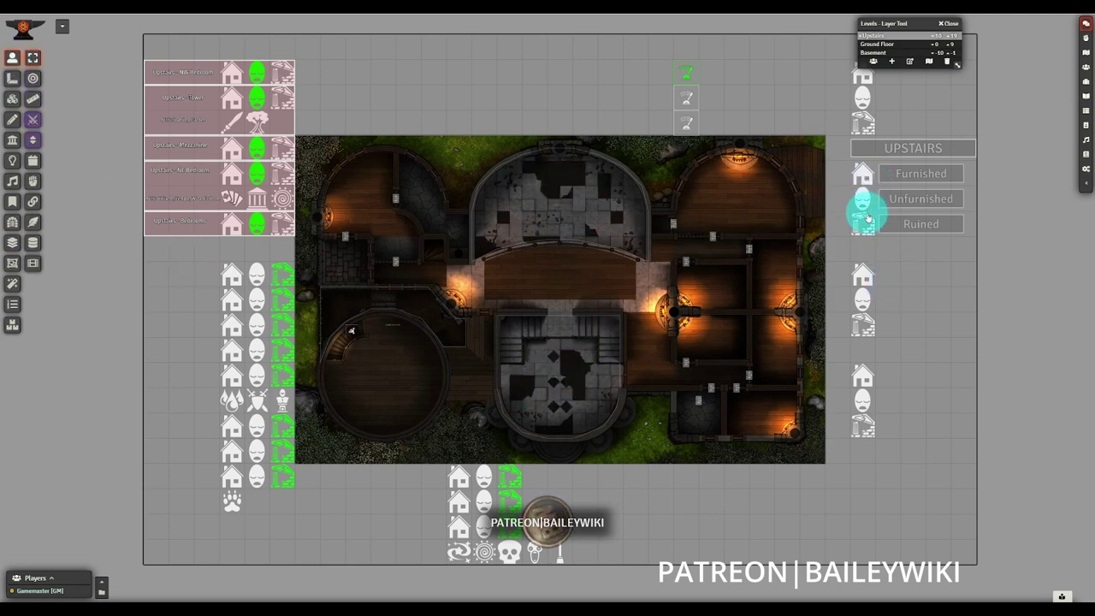
left_click(864, 280)
left_click(501, 342)
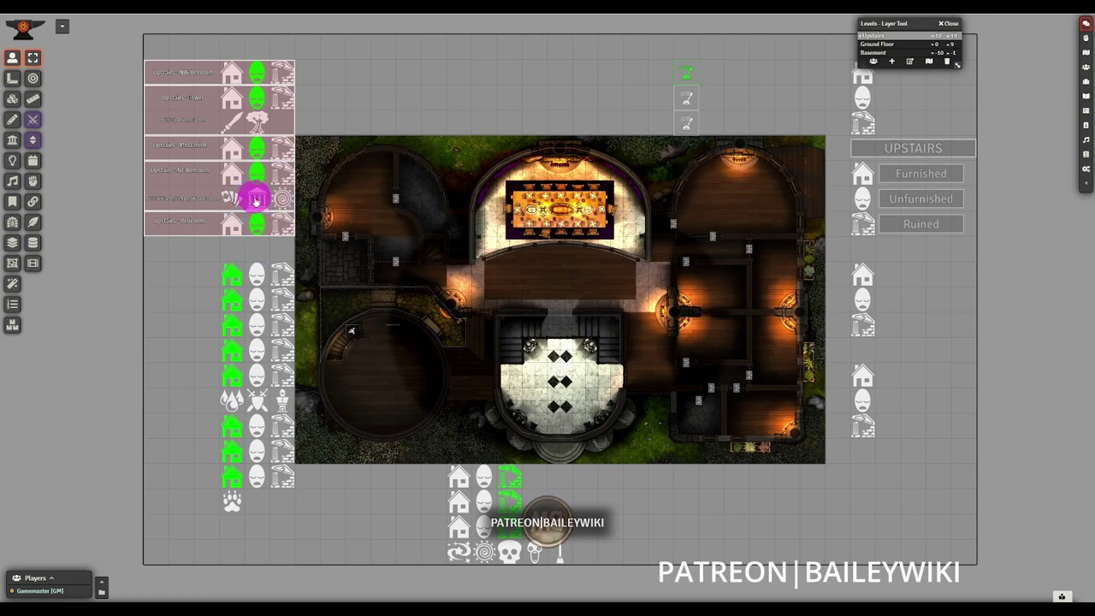
Try the temple-icon variant of the upstairs NE bedroom, switch the room to its sun-icon variant, and return to the combined level view
left_click(255, 200)
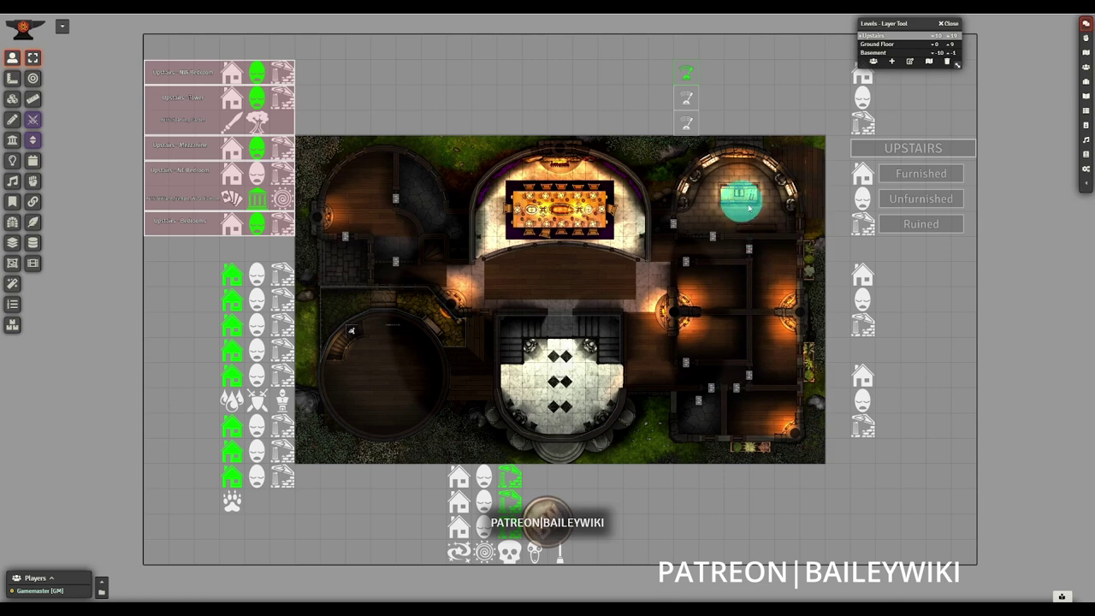
left_click(283, 200)
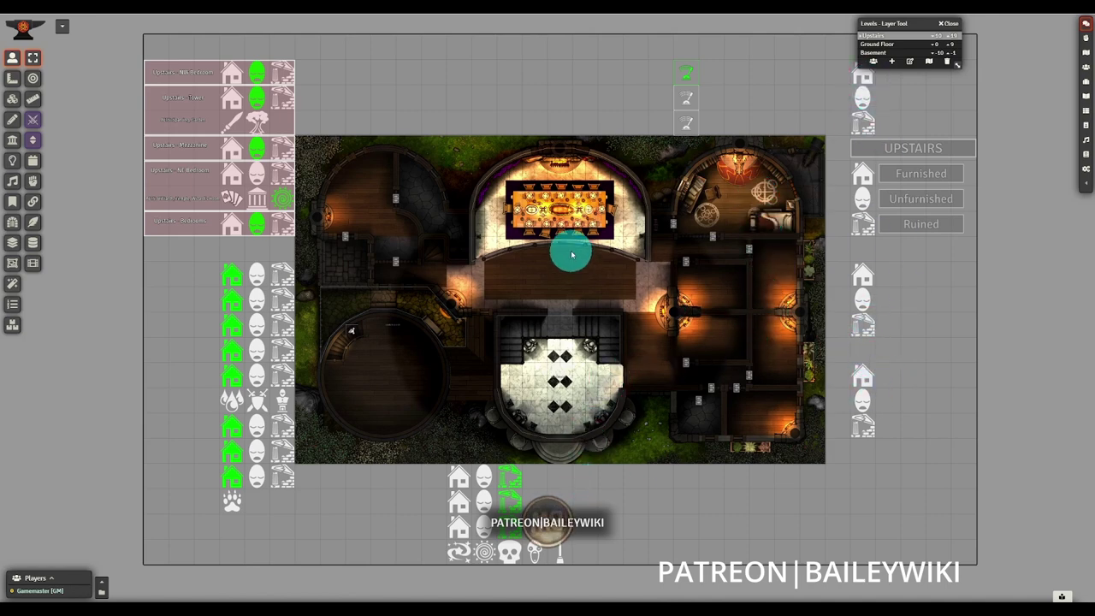
left_click(948, 23)
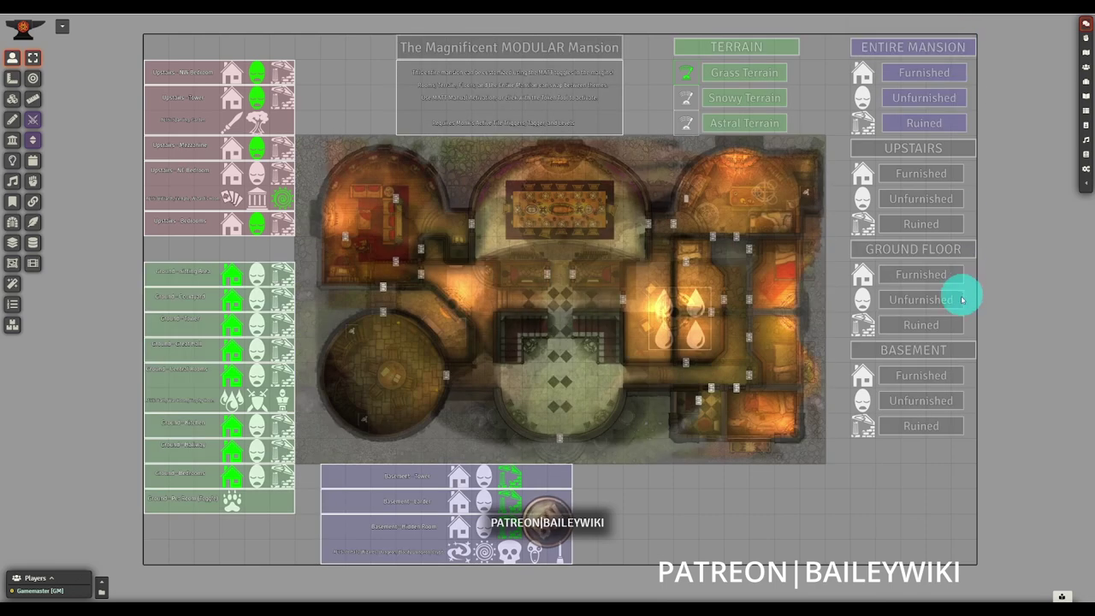
Open the configurations of the Upstairs Tower's furnished and unfurnished control tiles and arrange them side by side with their basic settings
left_click(13, 98)
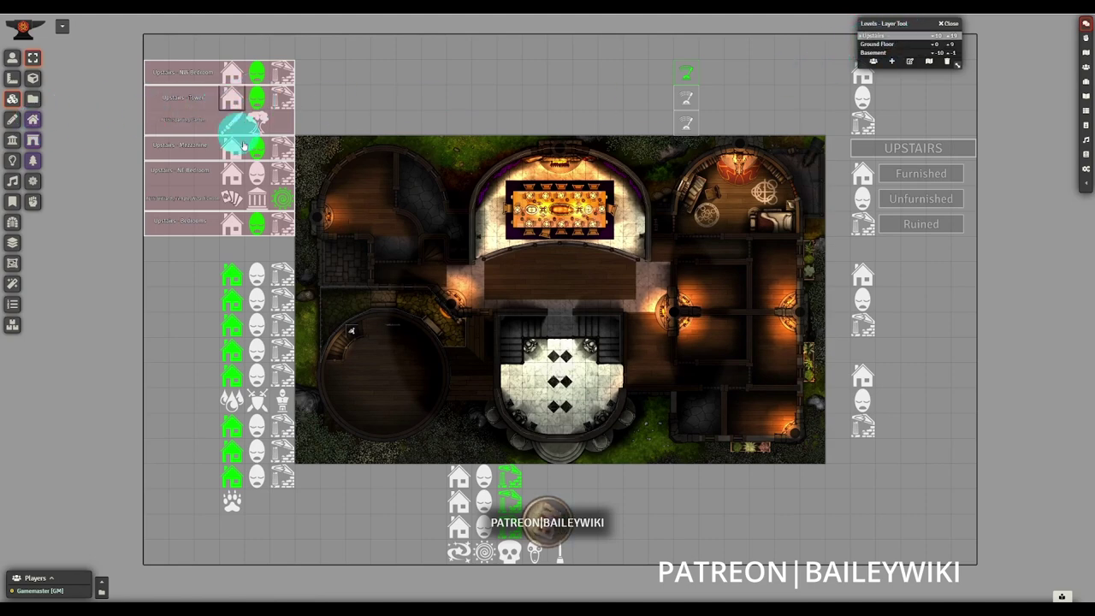
double_click(232, 103)
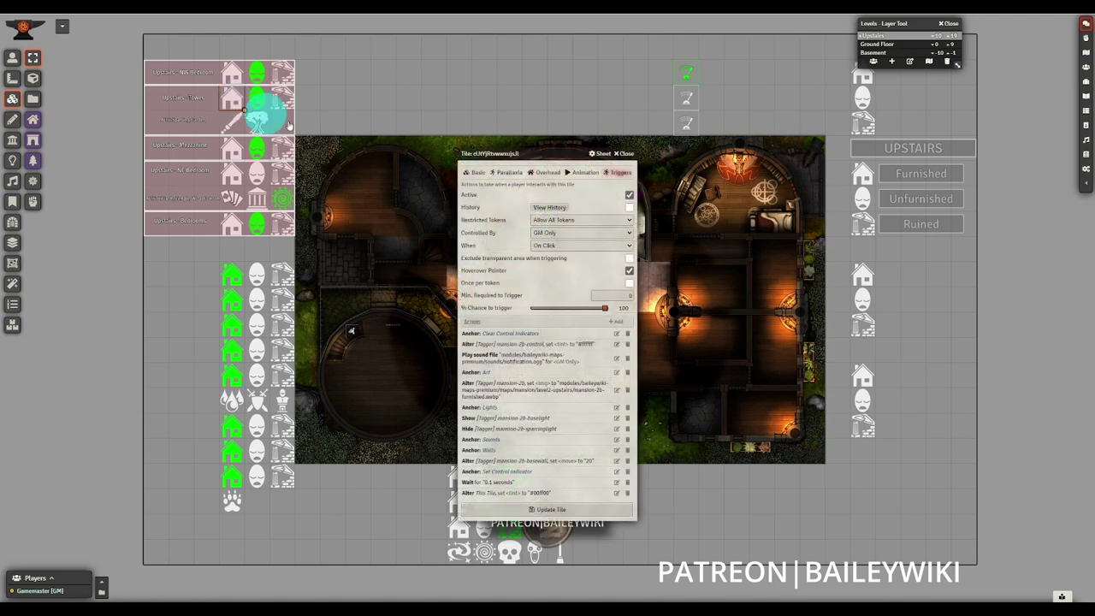
left_click_drag(538, 151, 806, 142)
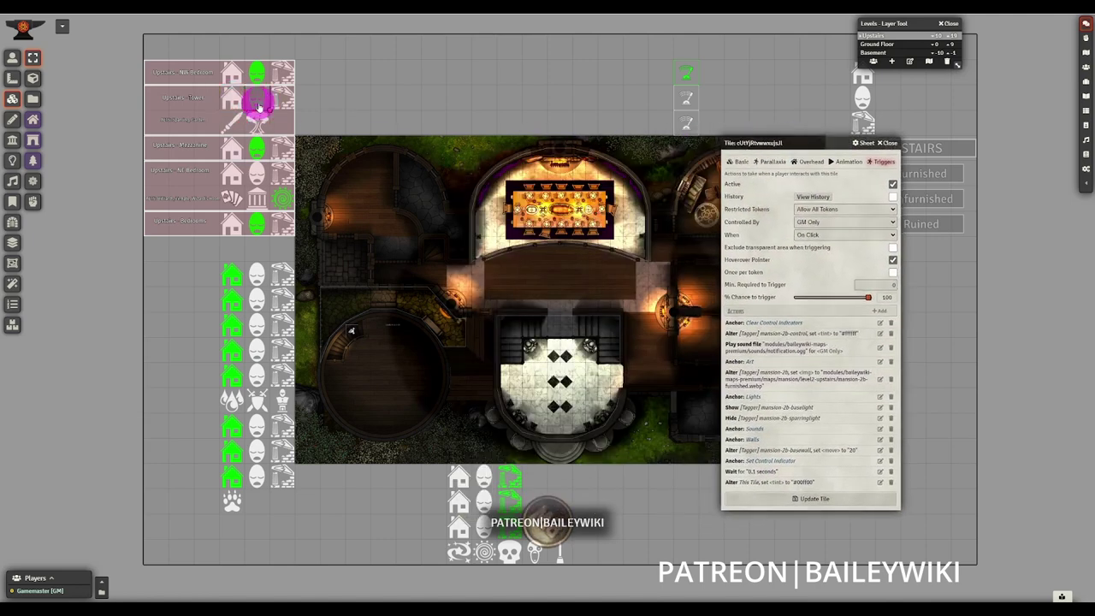
double_click(259, 106)
left_click_drag(551, 221, 409, 212)
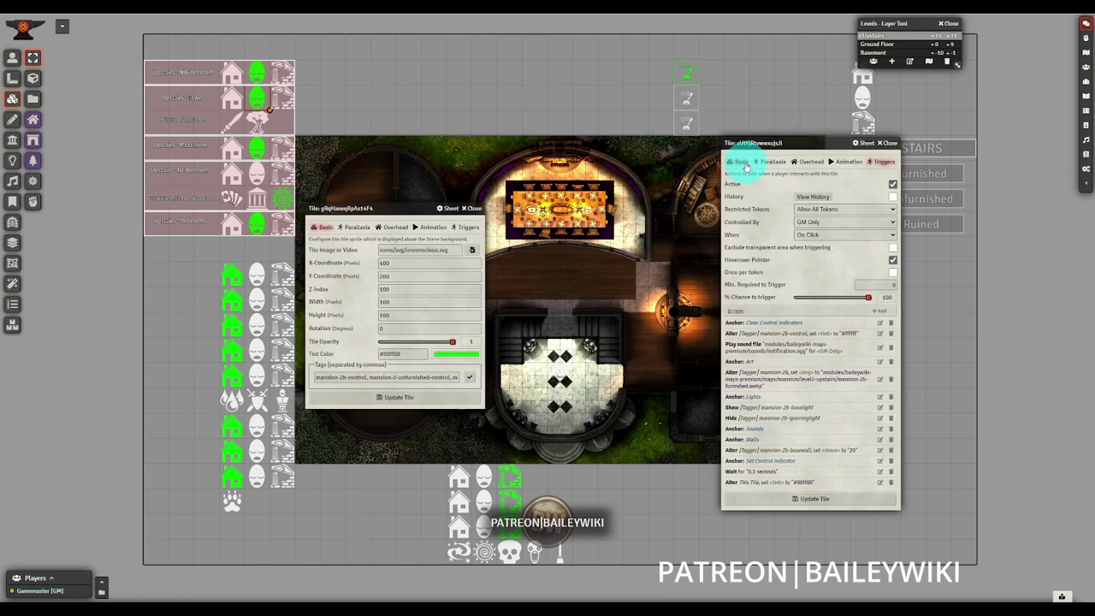
left_click(746, 163)
left_click_drag(779, 142, 614, 199)
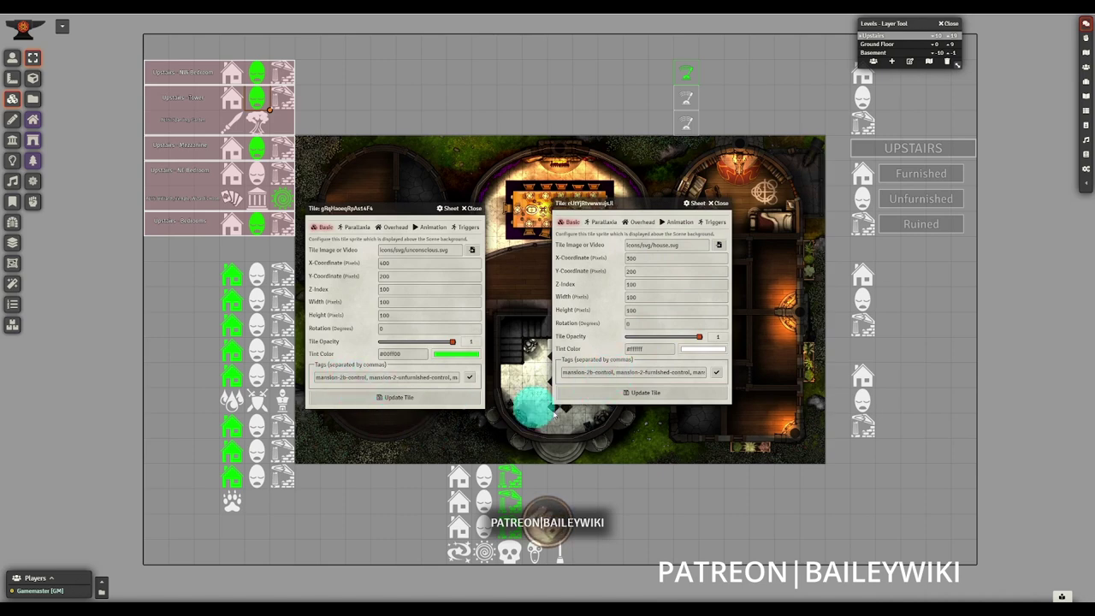
Examine and compare the tags of the Upstairs Tower's furnished and unfurnished control tiles
left_click(660, 374)
left_click(646, 374)
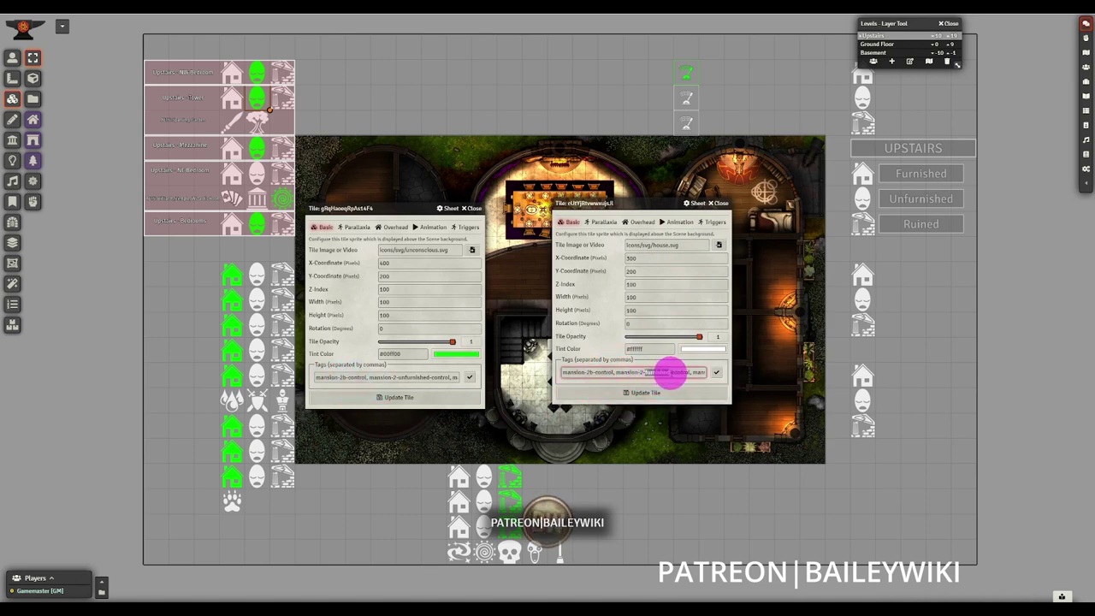
left_click_drag(670, 372, 672, 373)
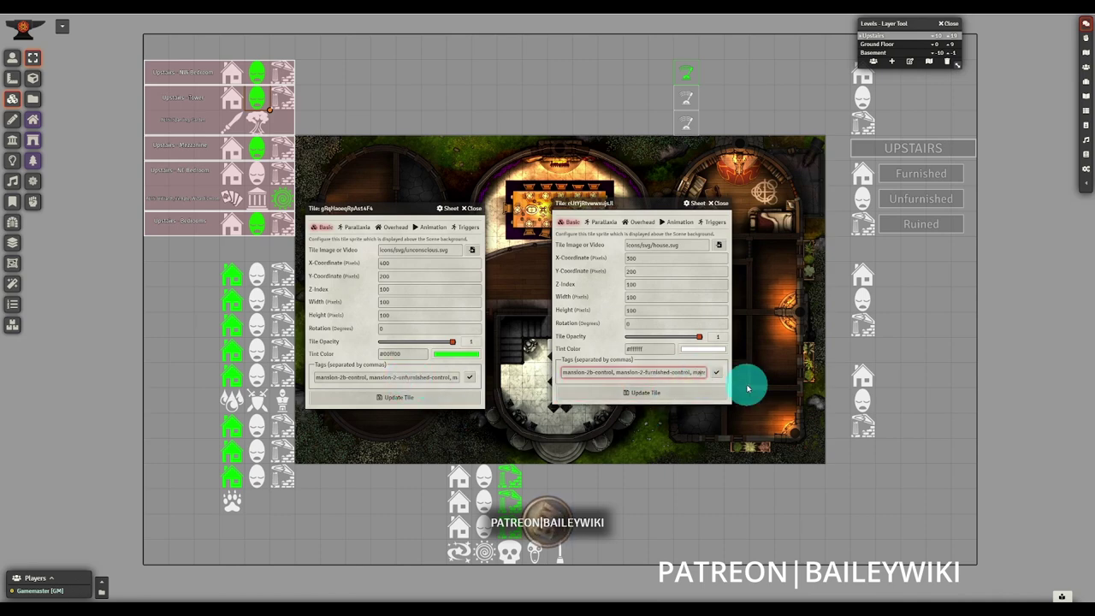
left_click(456, 377)
key("End")
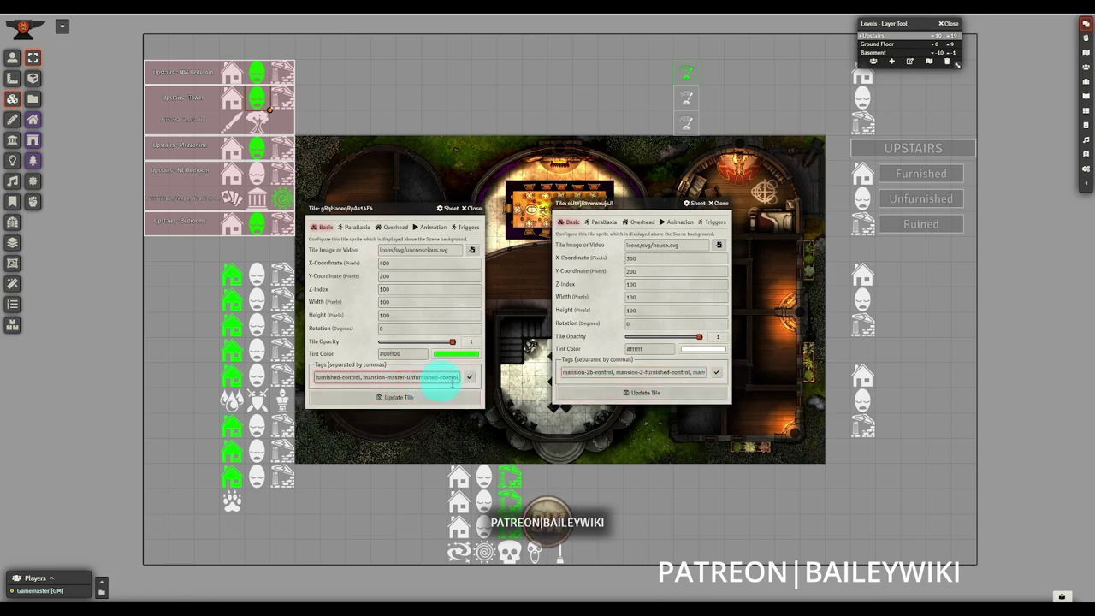
left_click(656, 373)
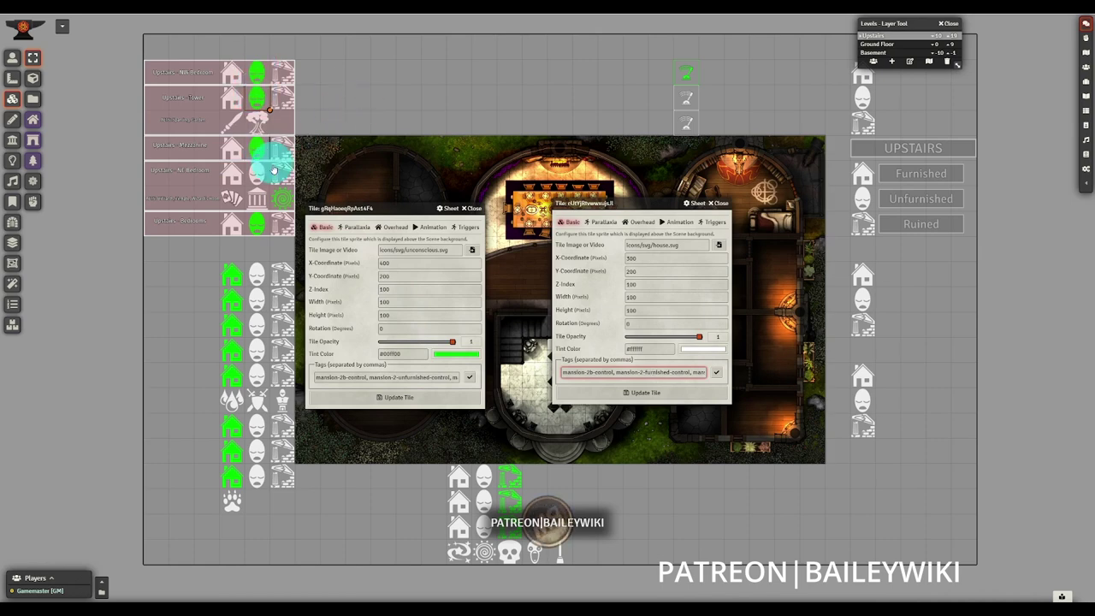
left_click(282, 198)
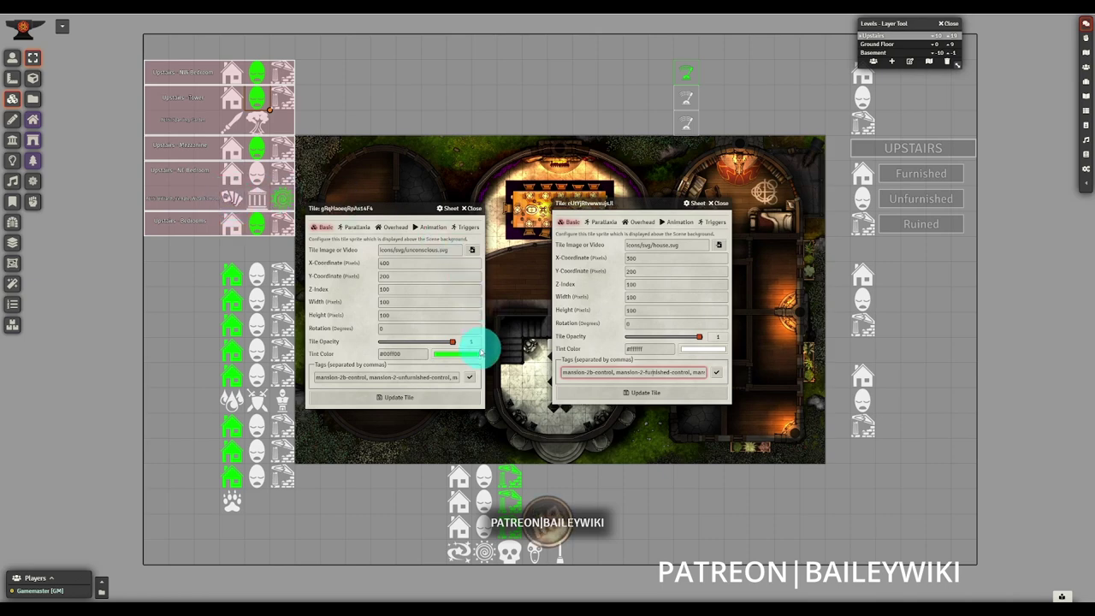
Close the unfurnished control tile's configuration and display the trigger actions of the Upstairs Tower's furnished control tile
left_click(473, 209)
left_click_drag(648, 203, 599, 199)
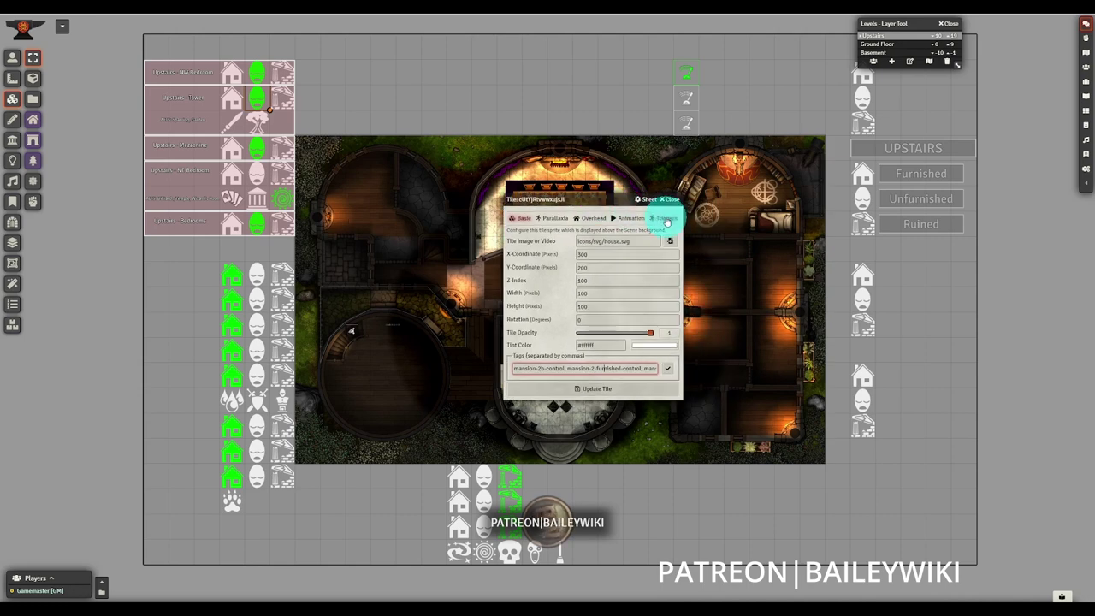
left_click(667, 217)
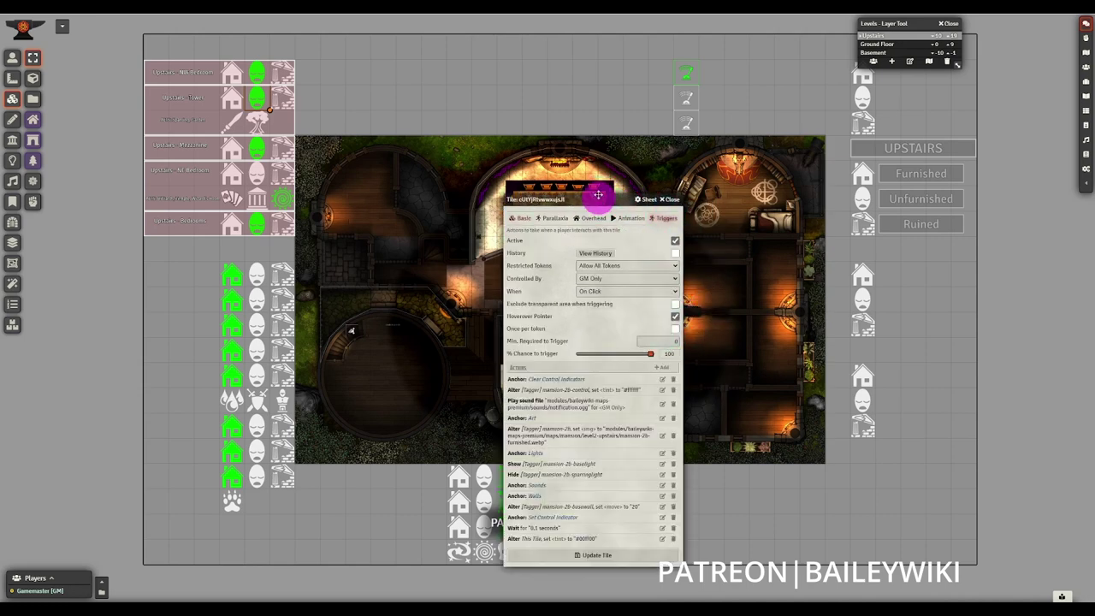
Inspect the Alter action that sets the mansion-2b-control tiles' tint, and close the furnished control tile's configuration
left_click_drag(599, 195, 591, 161)
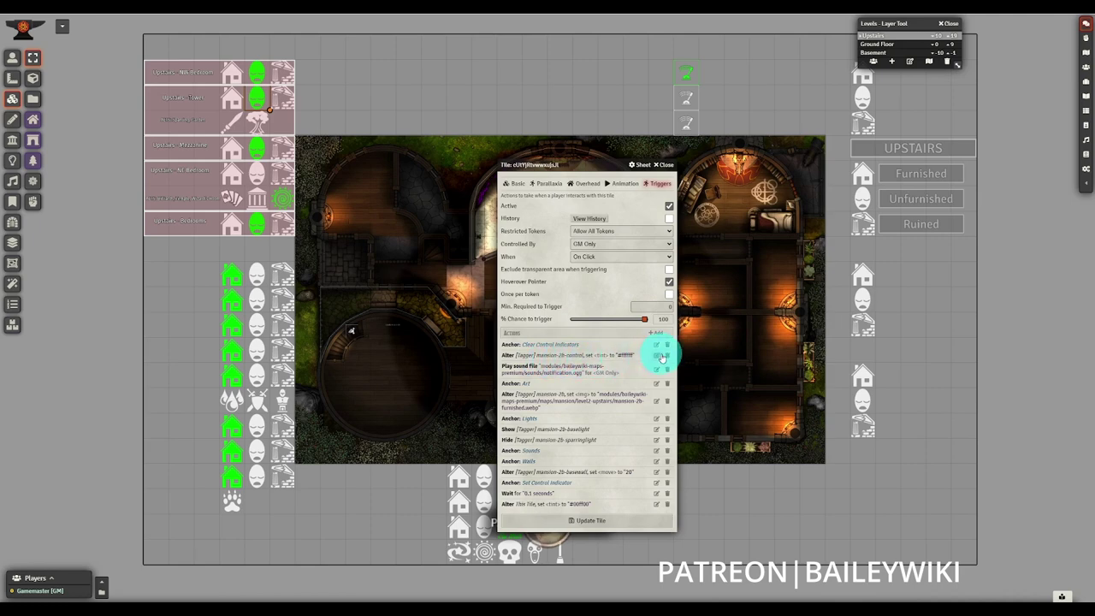
left_click(657, 357)
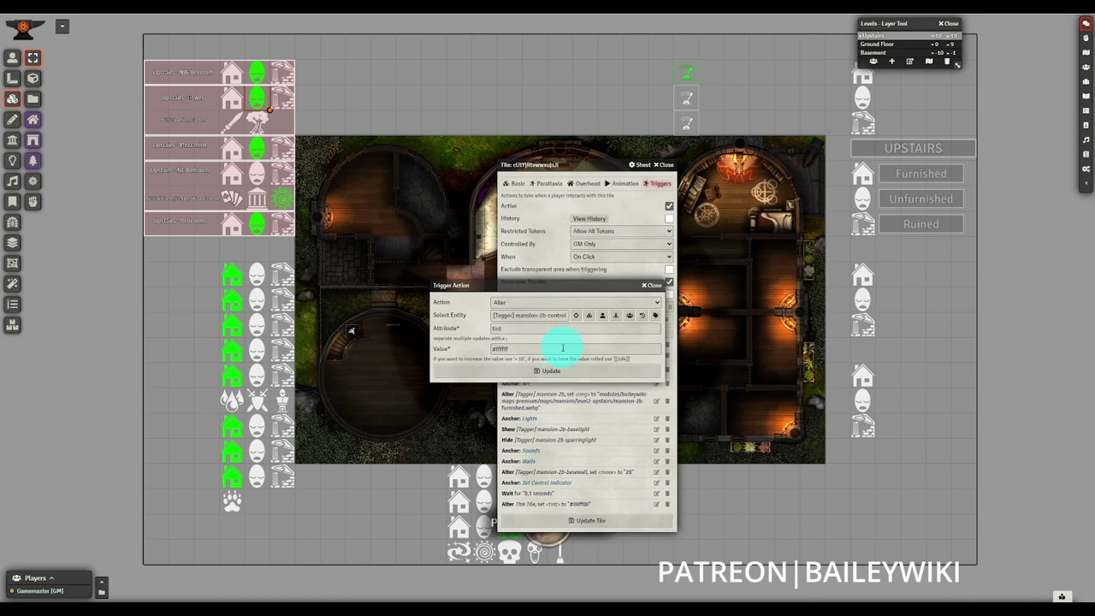
left_click(651, 285)
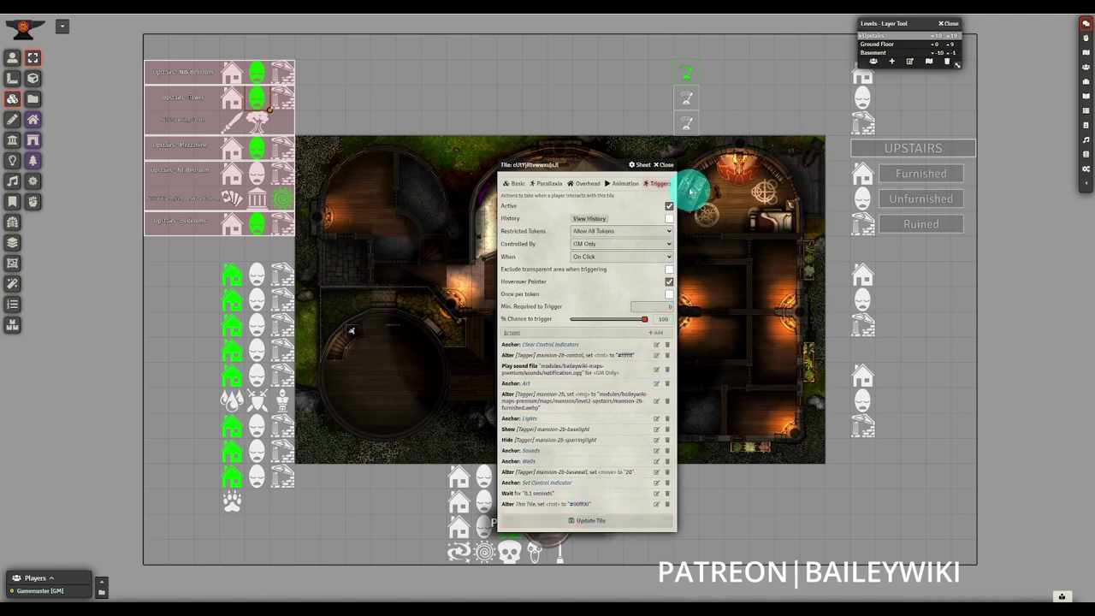
left_click(662, 164)
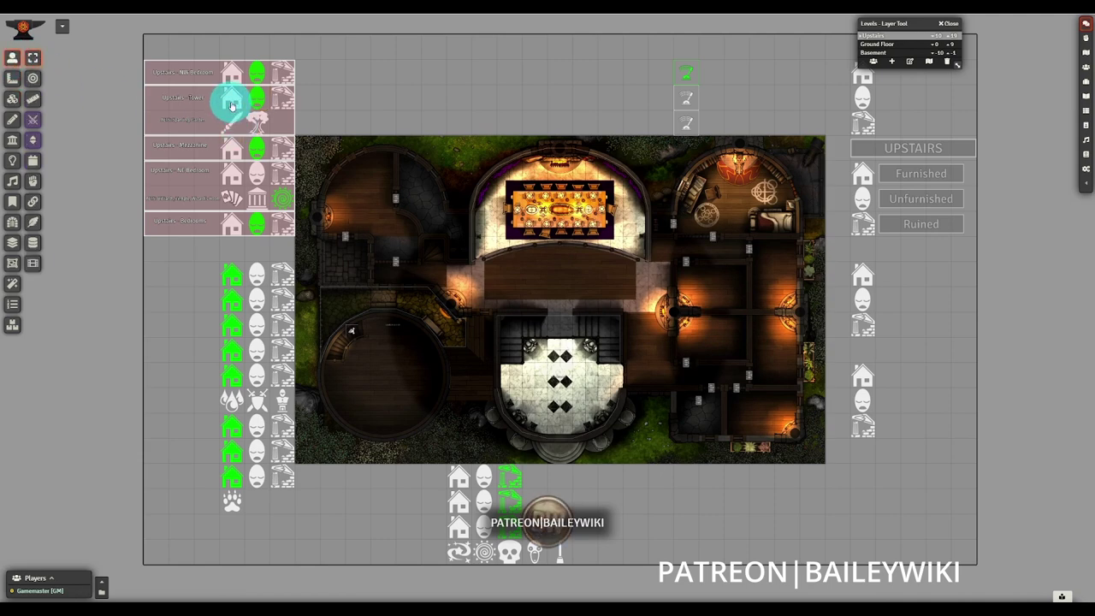
Switch the Upstairs Tower to its furnished variant and inspect the settings of the tower's short interior wall near its eastern side
left_click(231, 105)
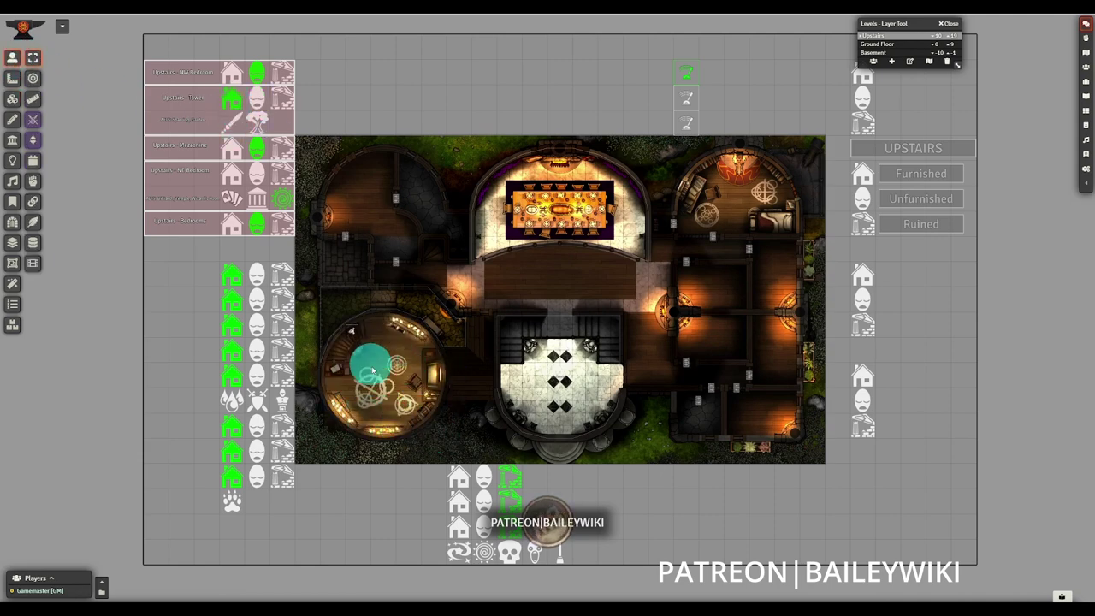
left_click(12, 140)
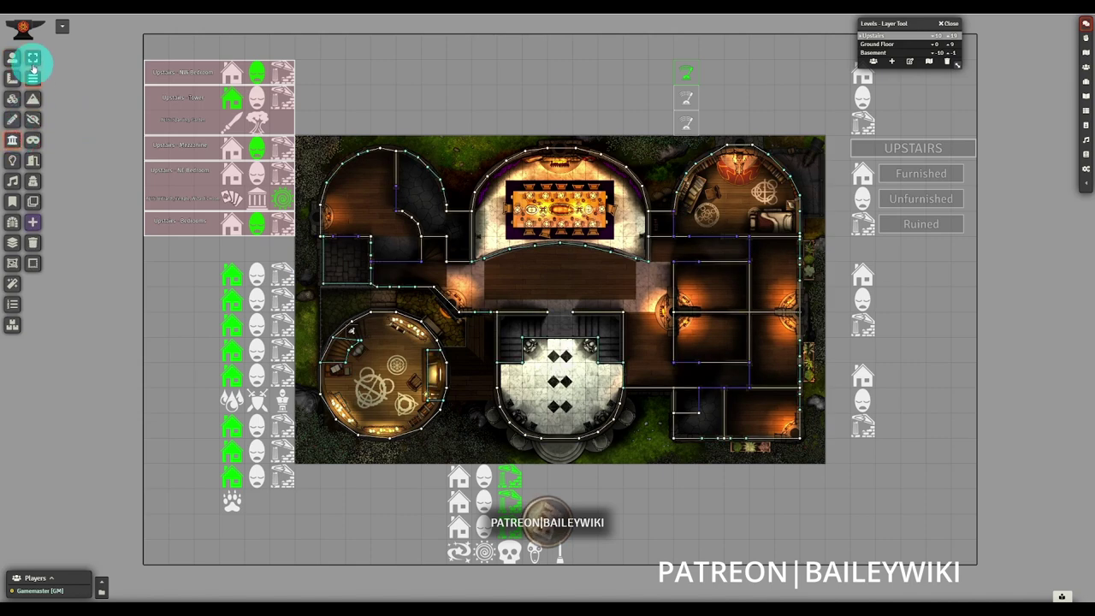
double_click(429, 353)
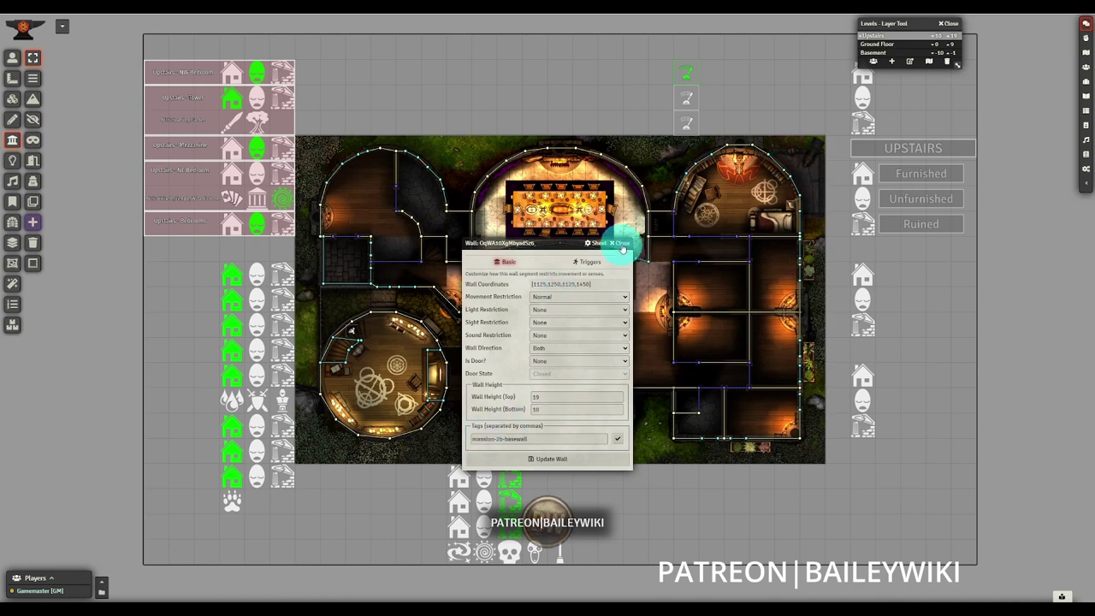
left_click(622, 247)
Switch the Upstairs Tower to its unfurnished variant and check the same interior wall's movement restriction
left_click(12, 57)
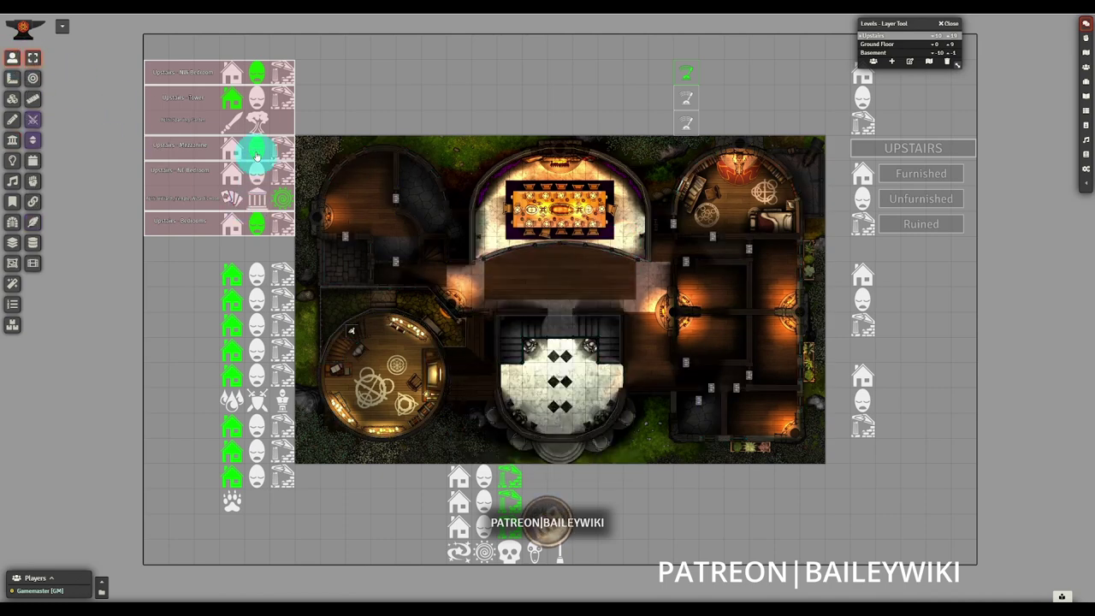
left_click(257, 97)
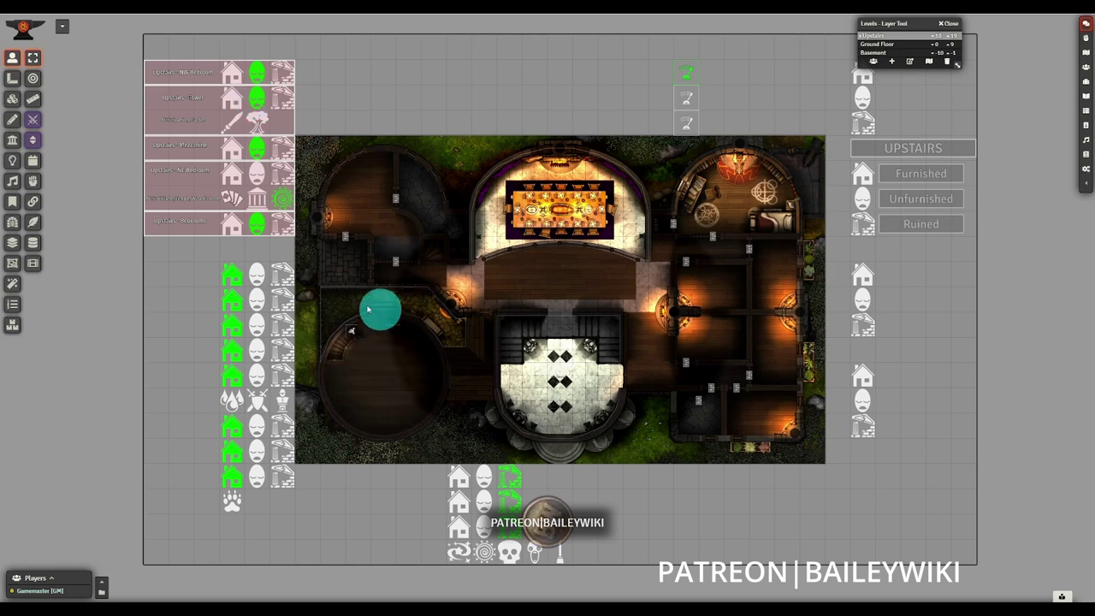
left_click(12, 139)
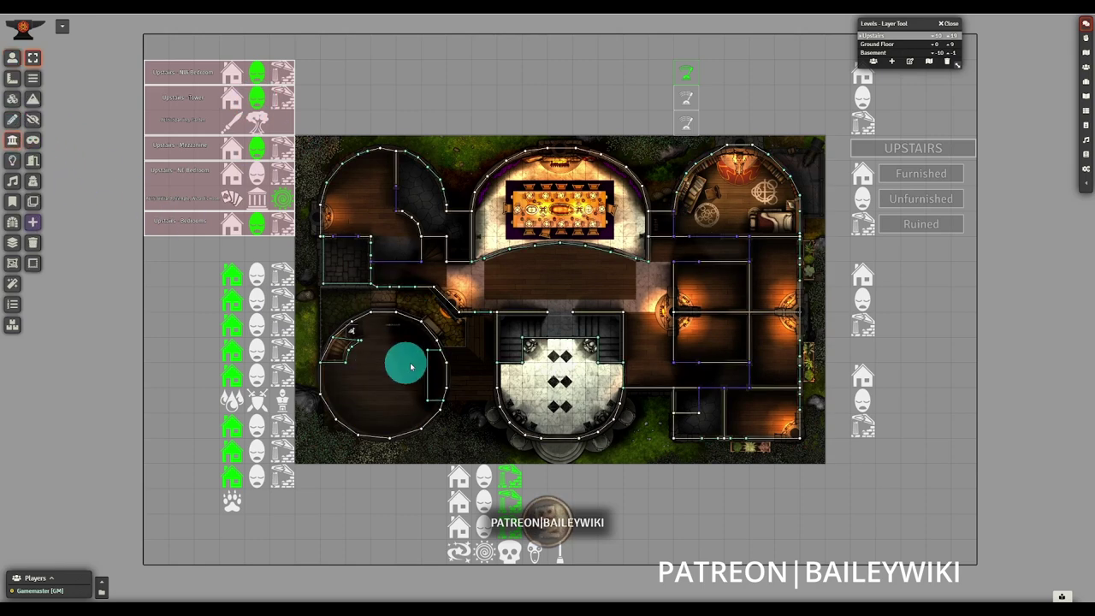
double_click(427, 351)
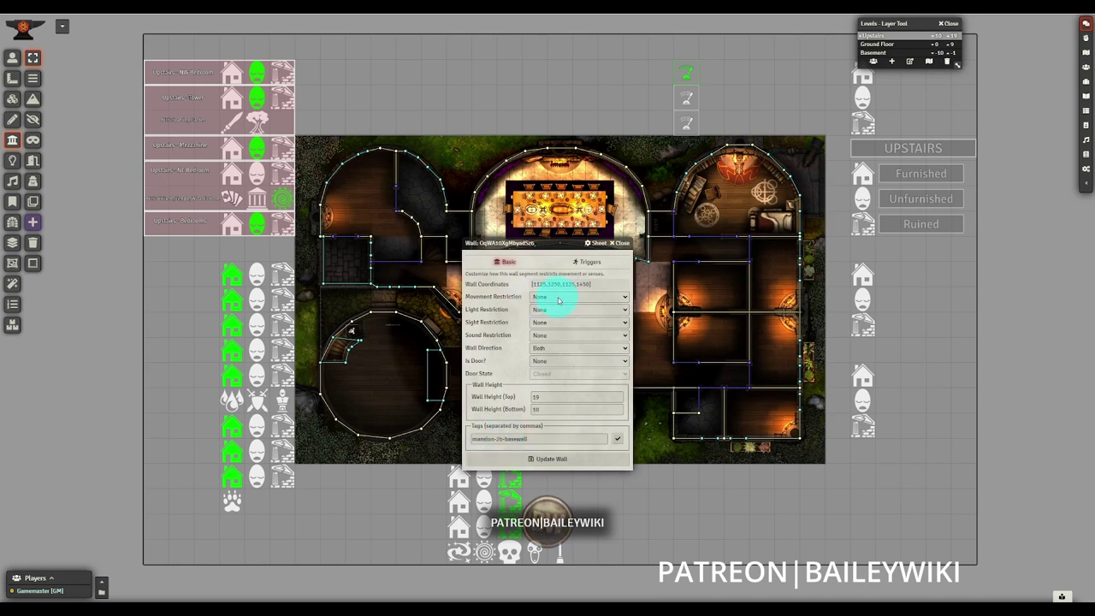
left_click(619, 243)
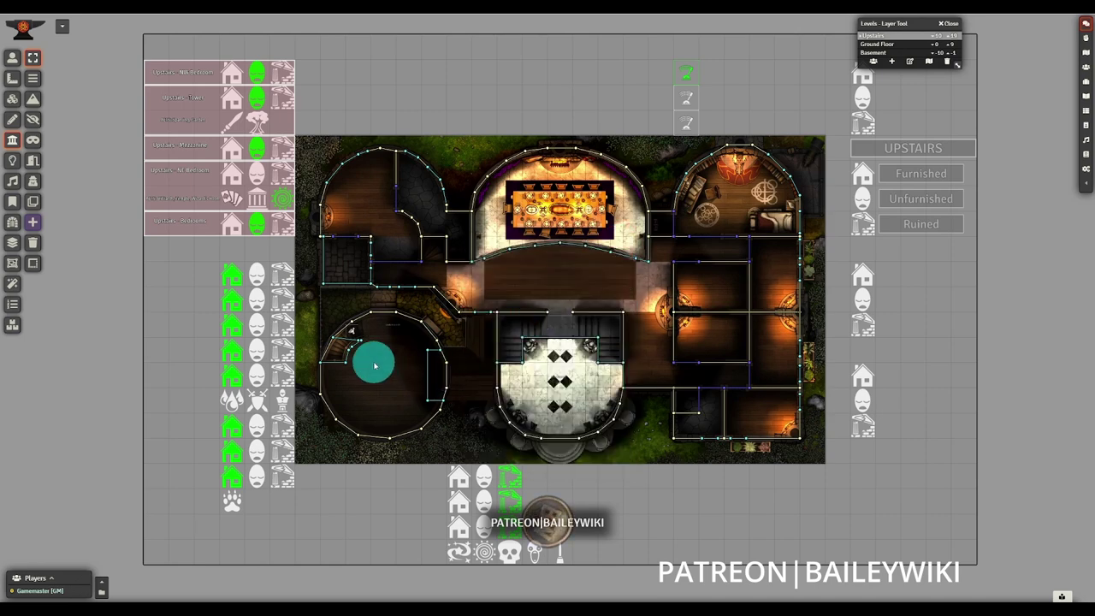
Switch the Upstairs Tower to its sword-icon variant
left_click(11, 58)
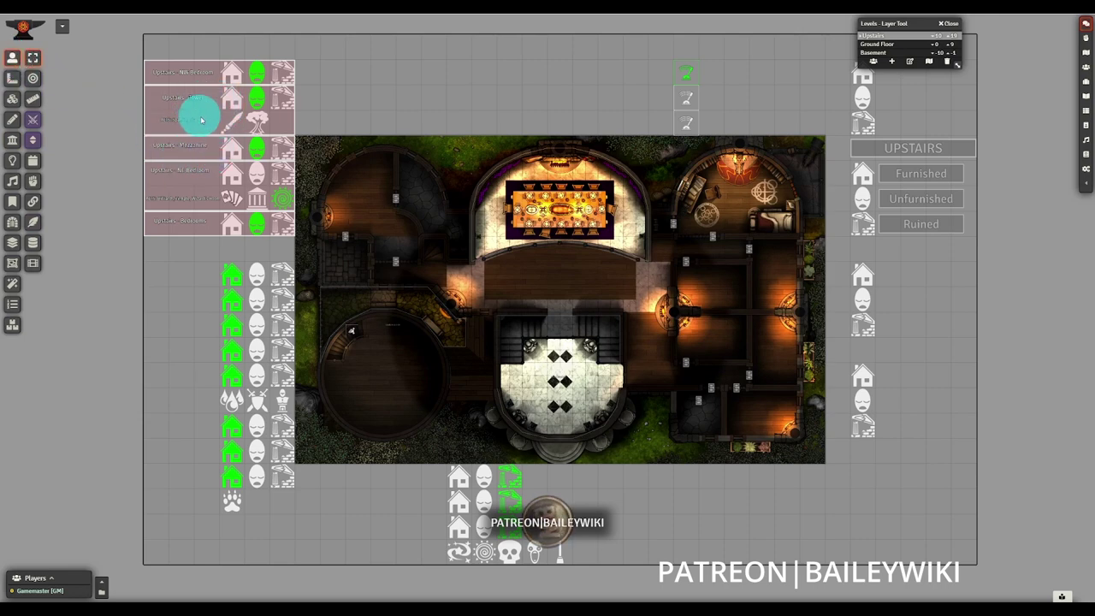
left_click(229, 127)
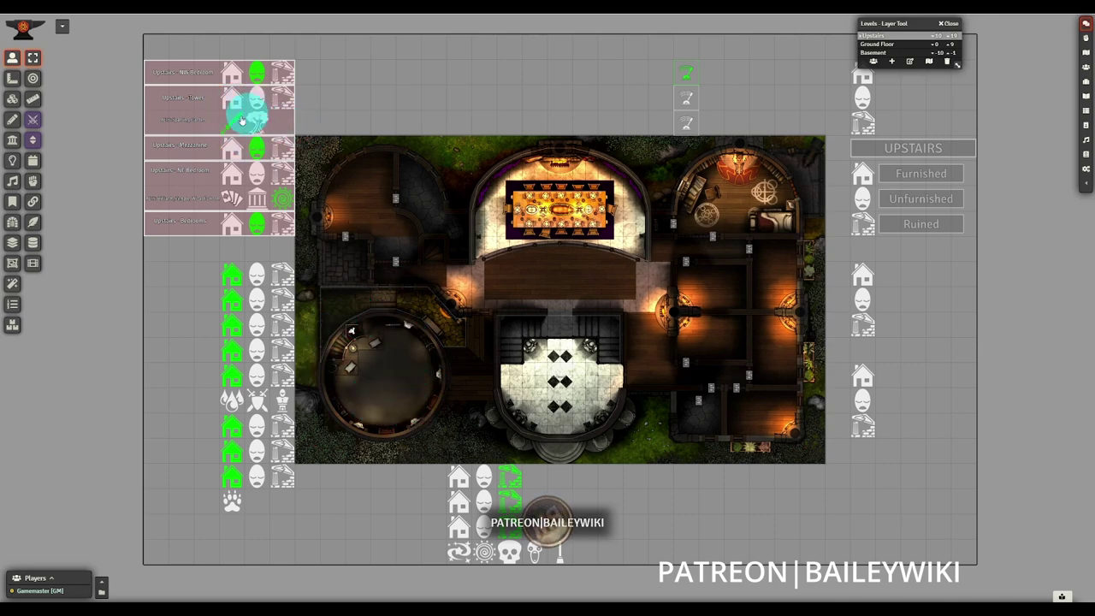
Open the configuration of the Upstairs level's Ruined control tile and display its trigger actions
left_click(12, 99)
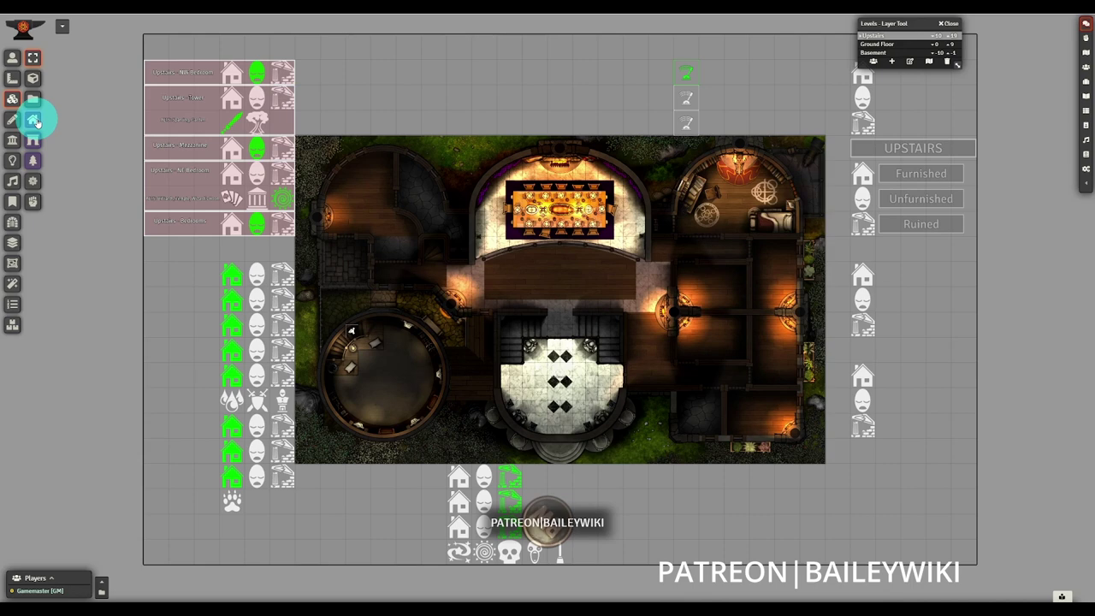
left_click(32, 121)
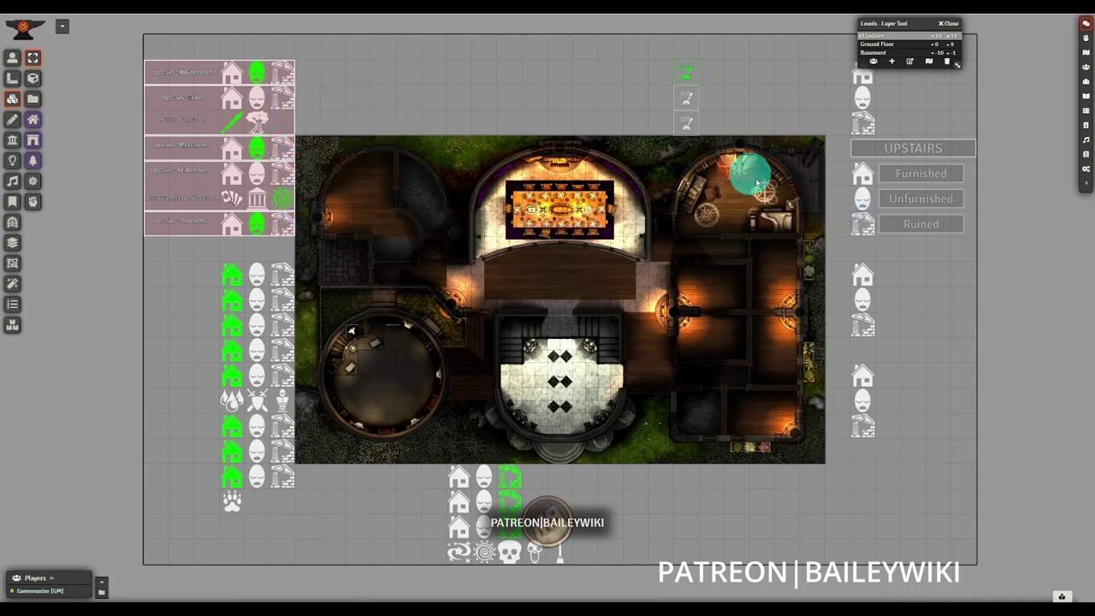
left_click(10, 98)
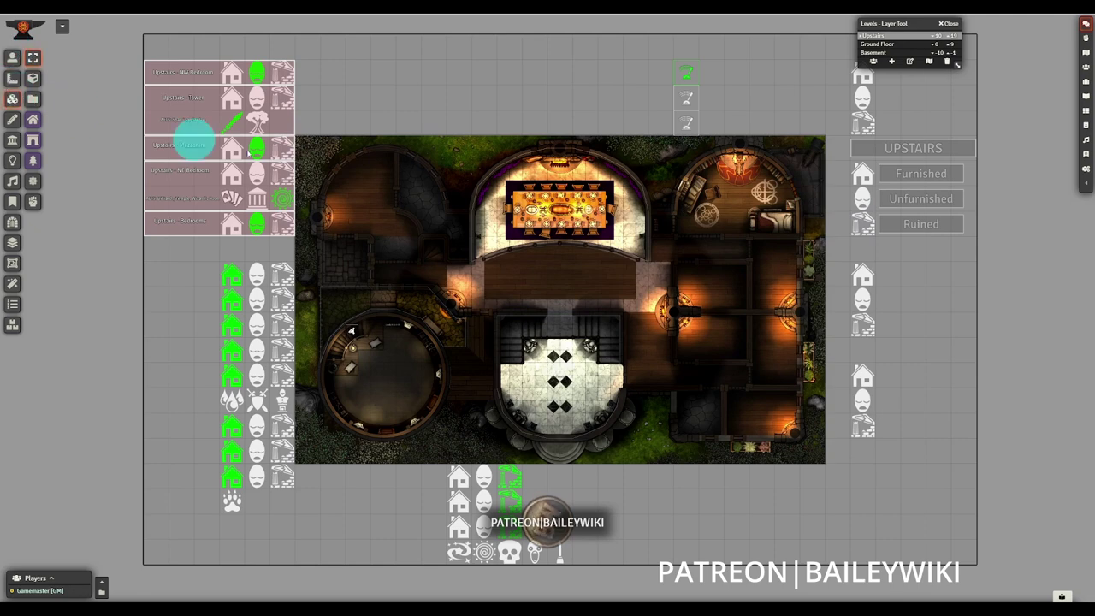
double_click(866, 224)
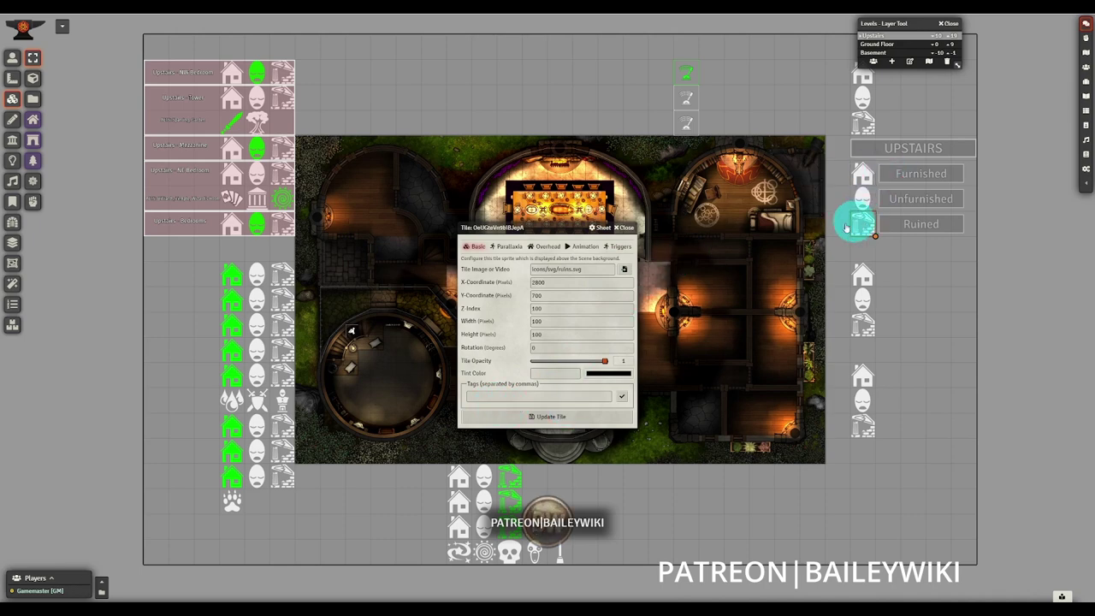
left_click(620, 247)
left_click(512, 409)
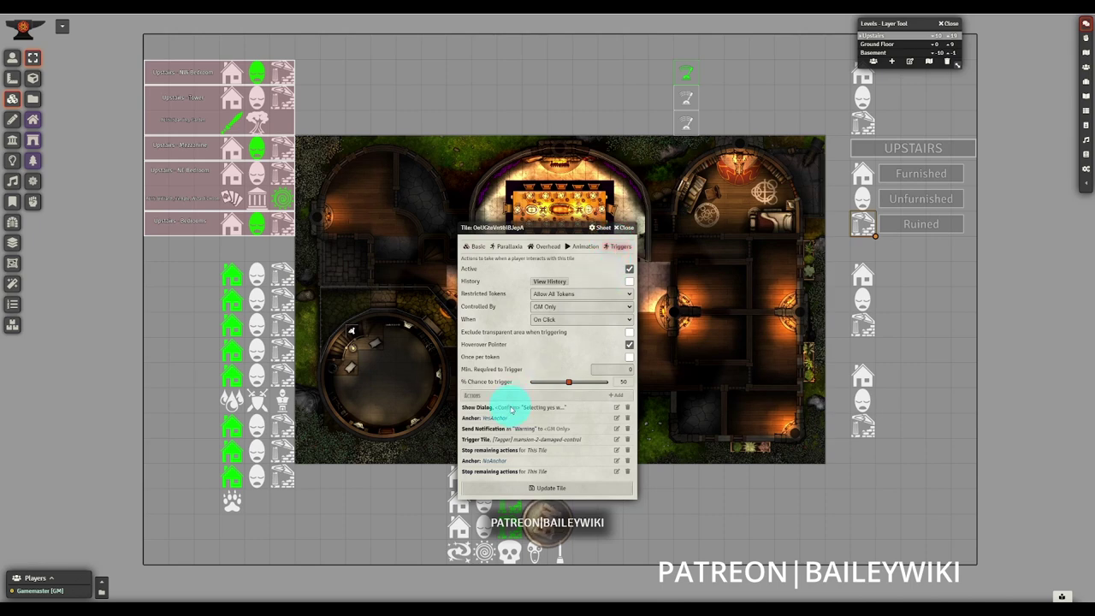
Examine the Show Dialog and Send Notification actions of the Upstairs level's Ruined control tile
left_click(615, 413)
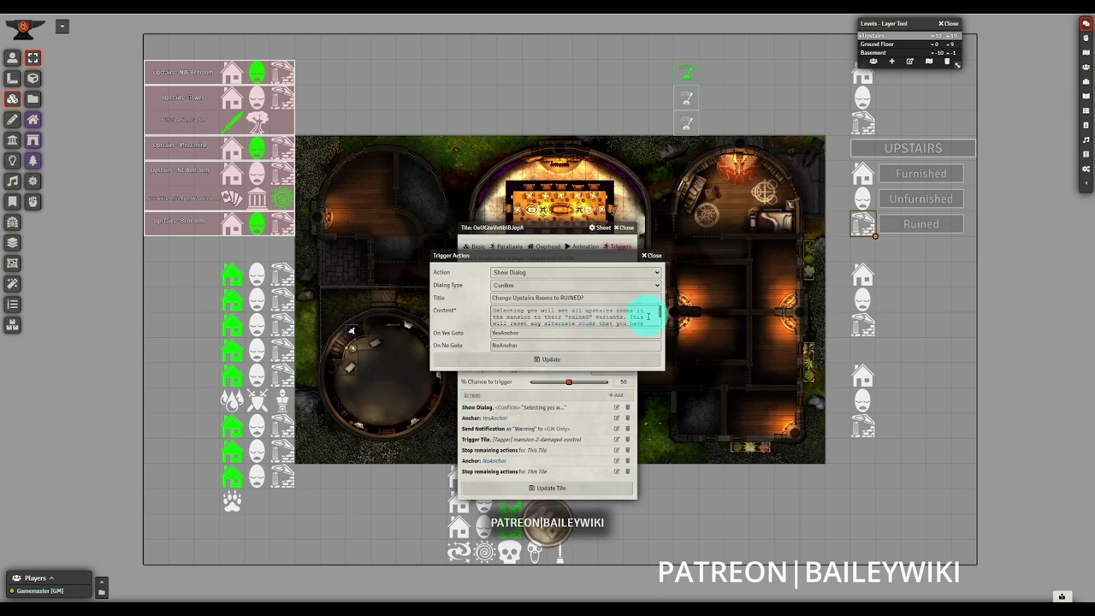
scroll(647, 317, "down", 2)
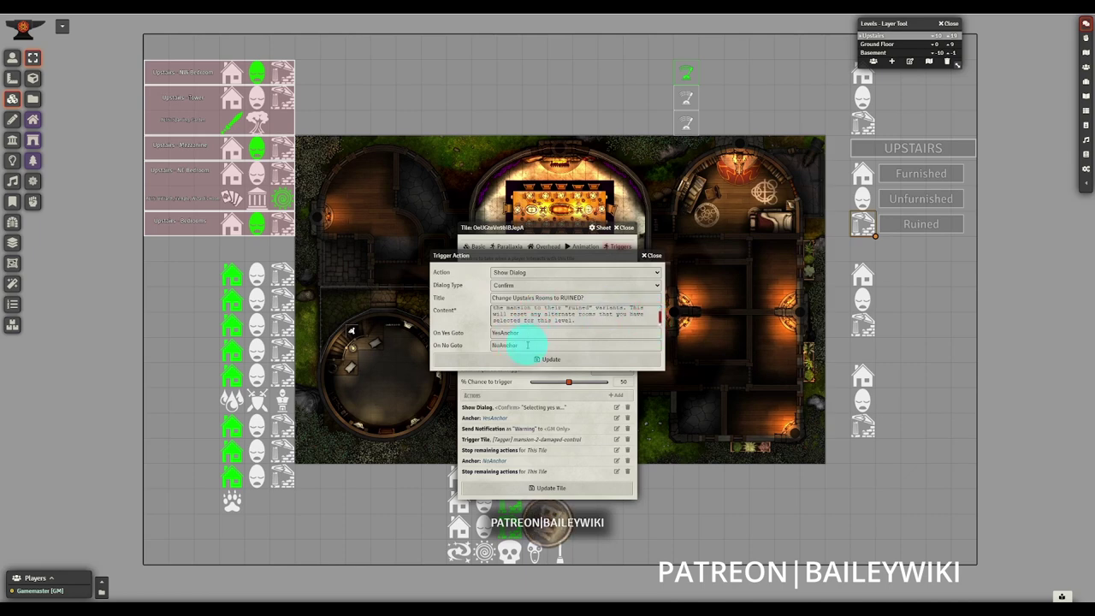
left_click(651, 255)
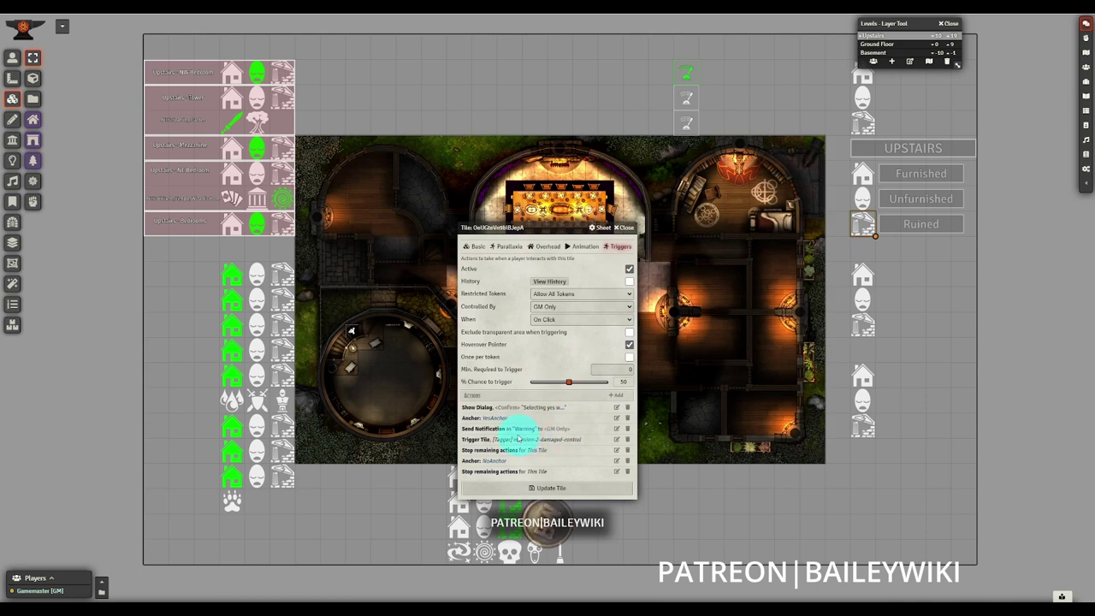
left_click(616, 428)
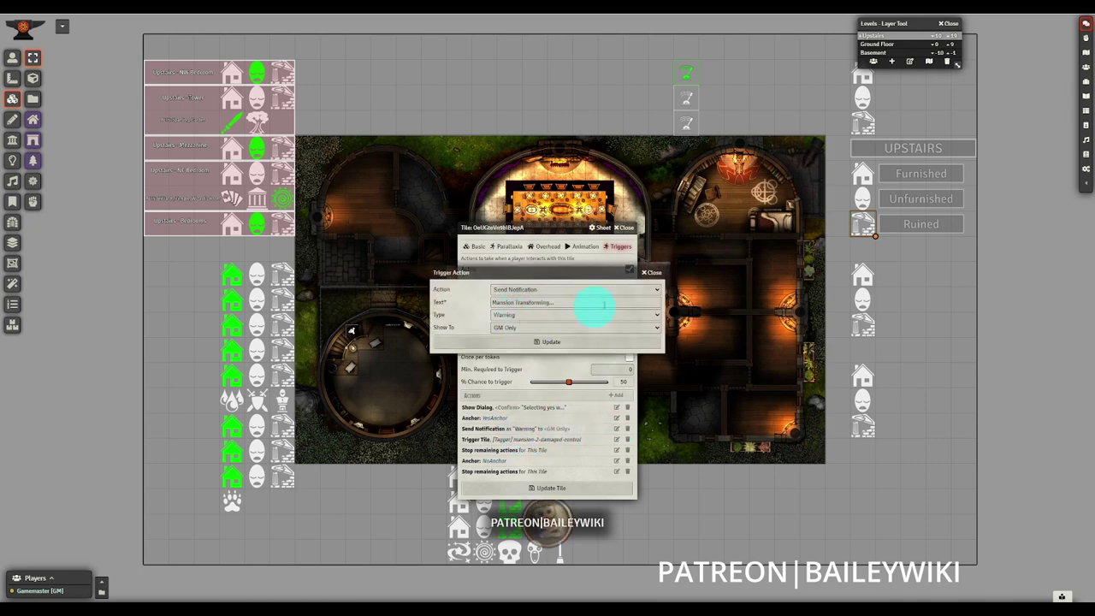
left_click(649, 260)
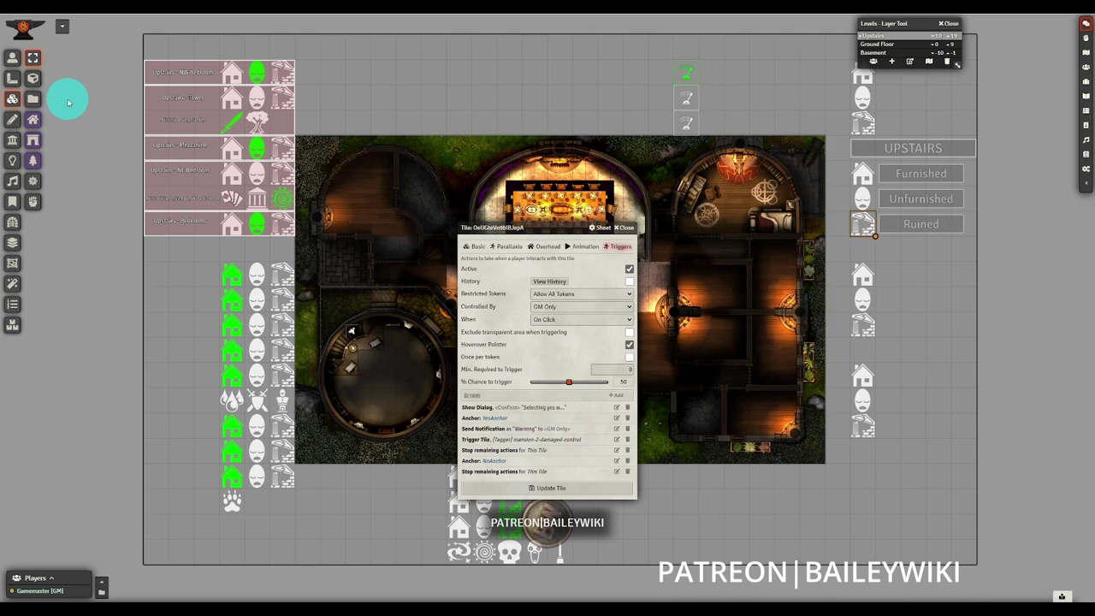
Examine the tags of the Upstairs NW Bedroom's ruined control tile, and close the open tile configurations
left_click(284, 74)
double_click(284, 74)
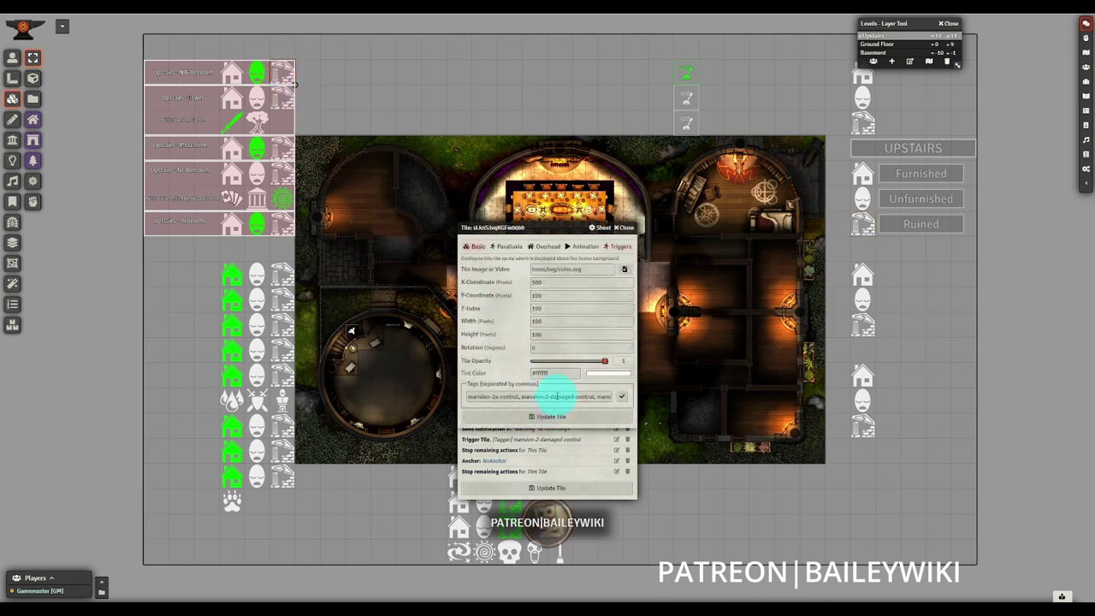
left_click(625, 229)
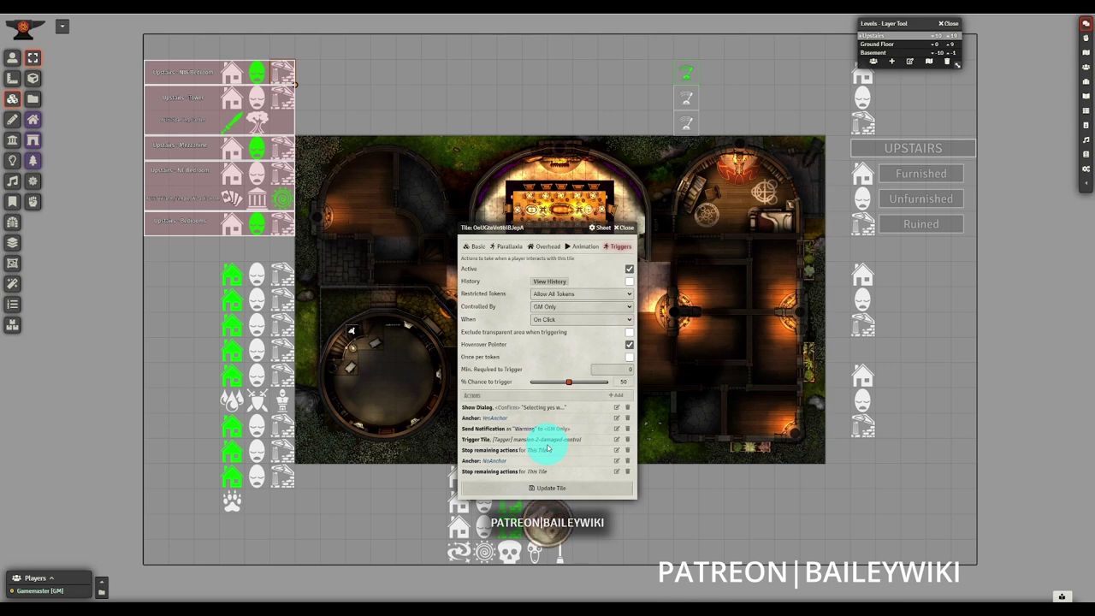
left_click(537, 489)
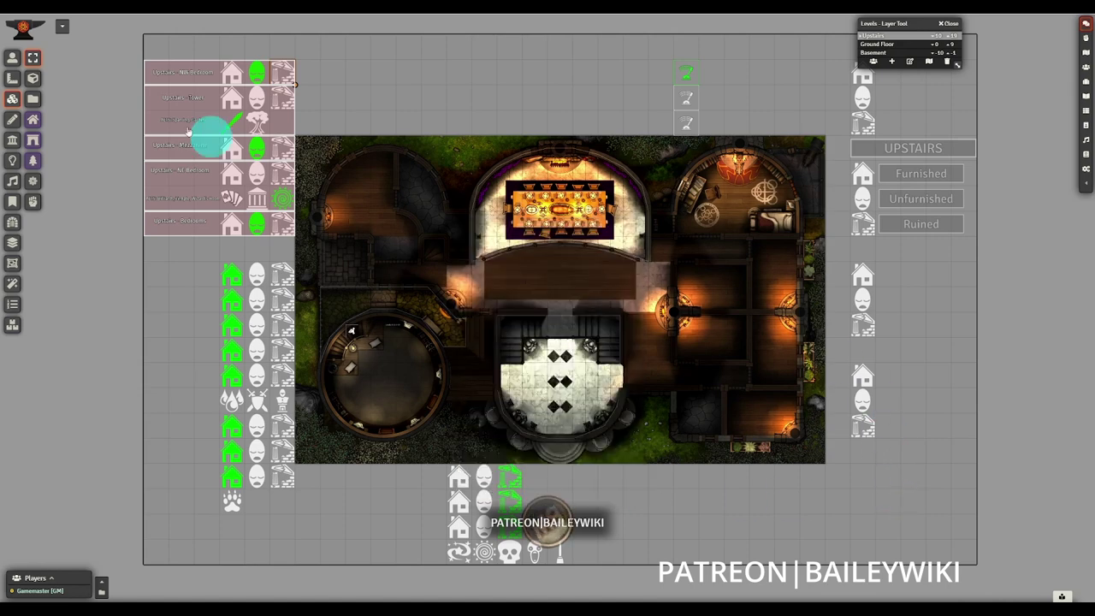
Change all upstairs rooms to their ruined variants, and return to the combined level view
left_click(12, 57)
left_click(869, 224)
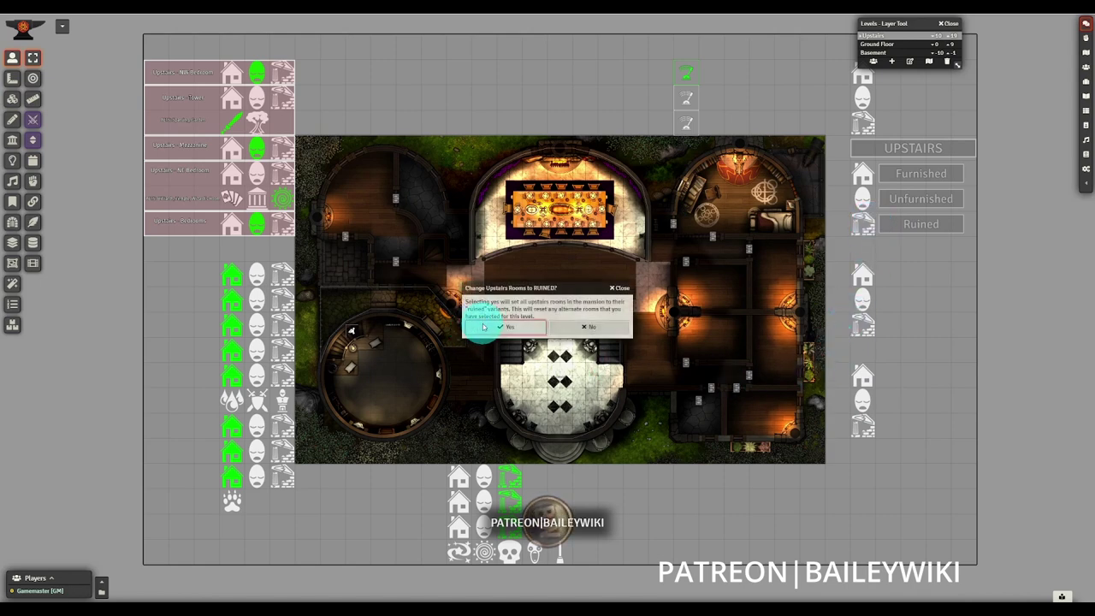
left_click(487, 327)
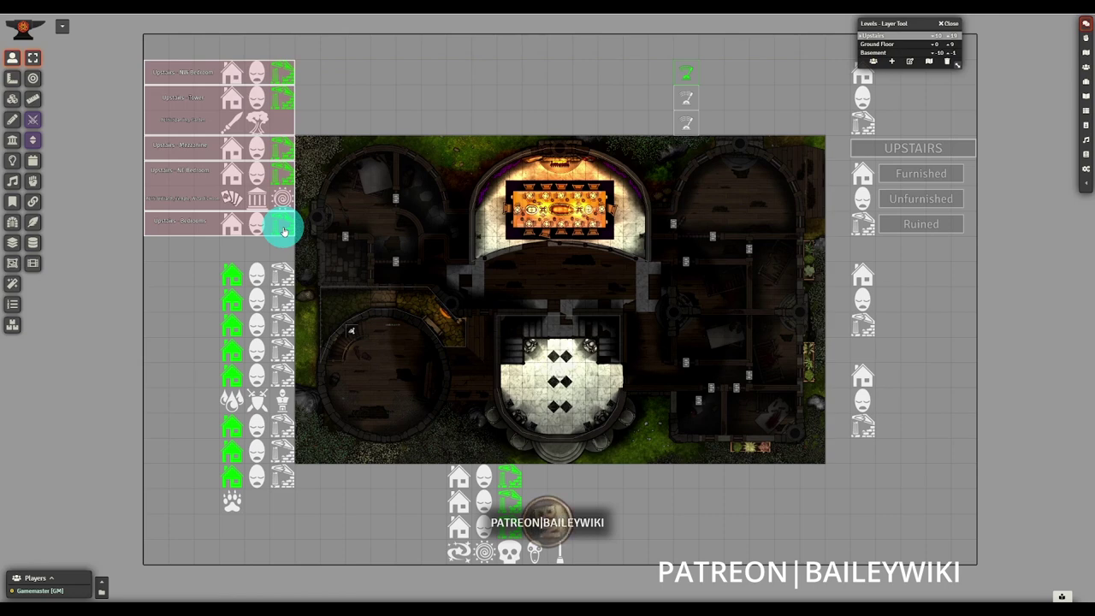
left_click(949, 23)
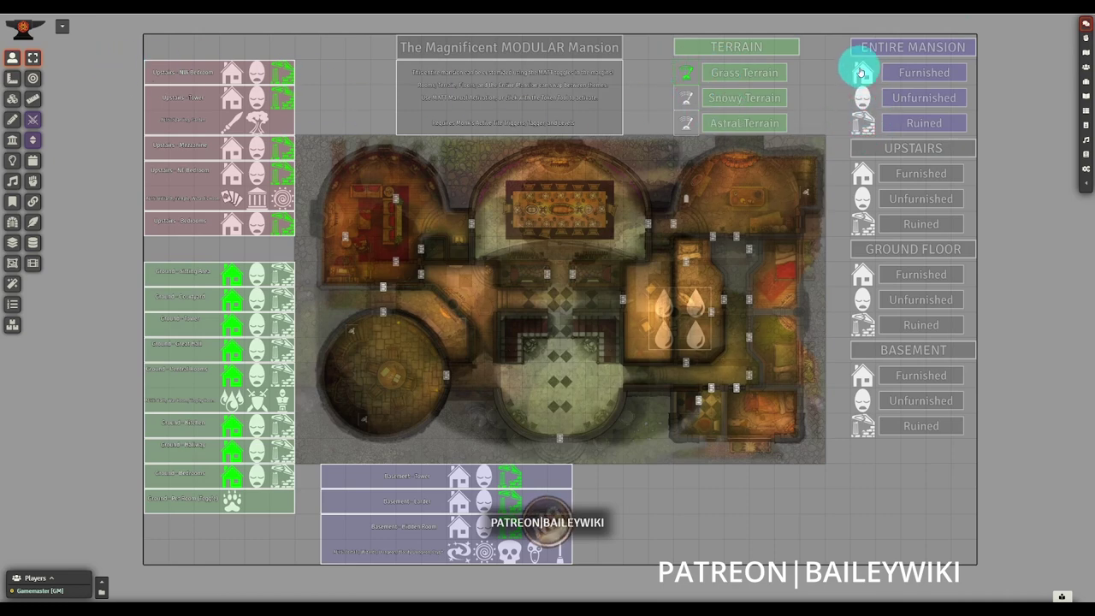
Examine the trigger actions of the Entire Mansion's Ruined control tile, close its configuration, and return to token control
left_click(12, 100)
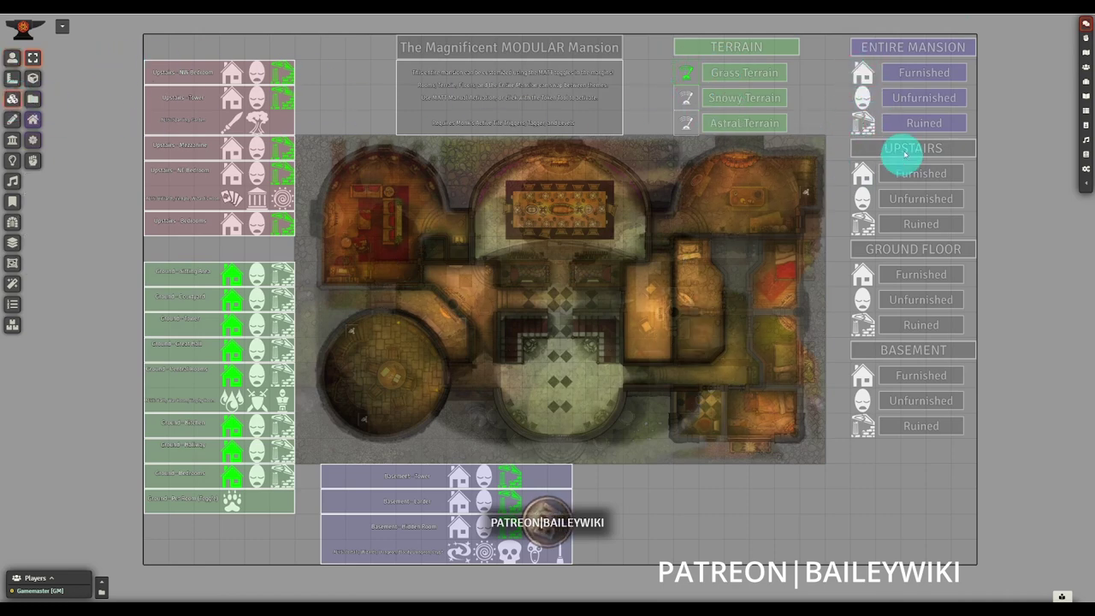
double_click(864, 123)
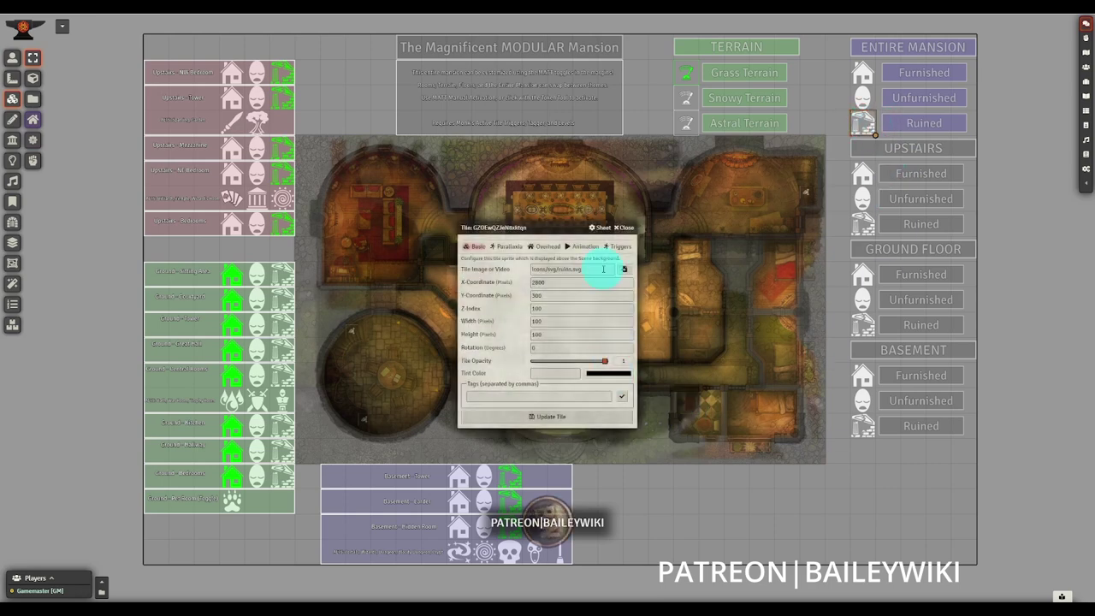
left_click(619, 246)
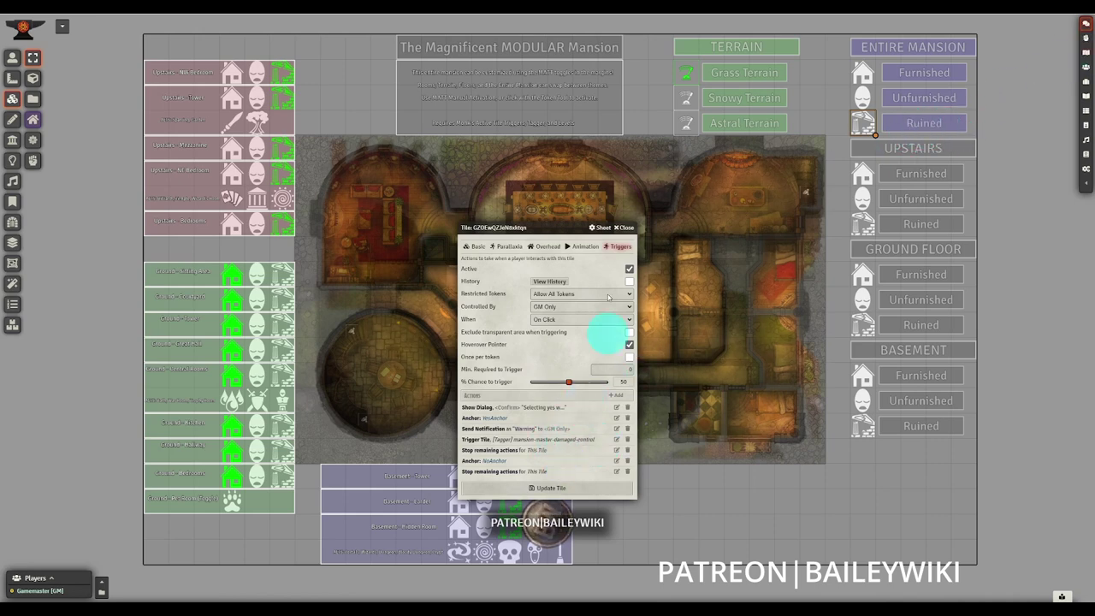
left_click(624, 228)
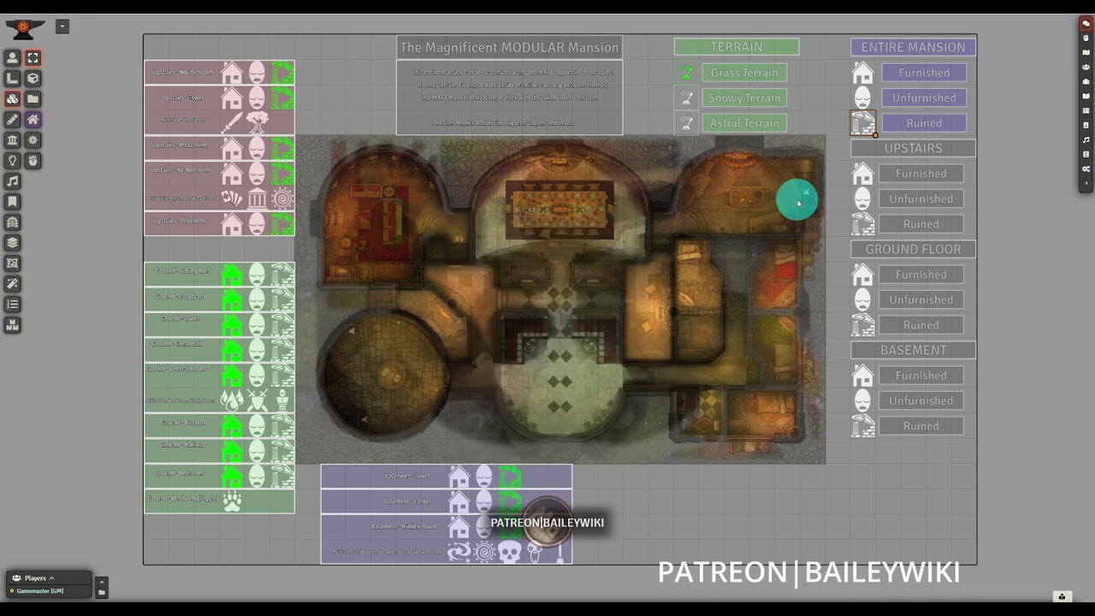
left_click(12, 58)
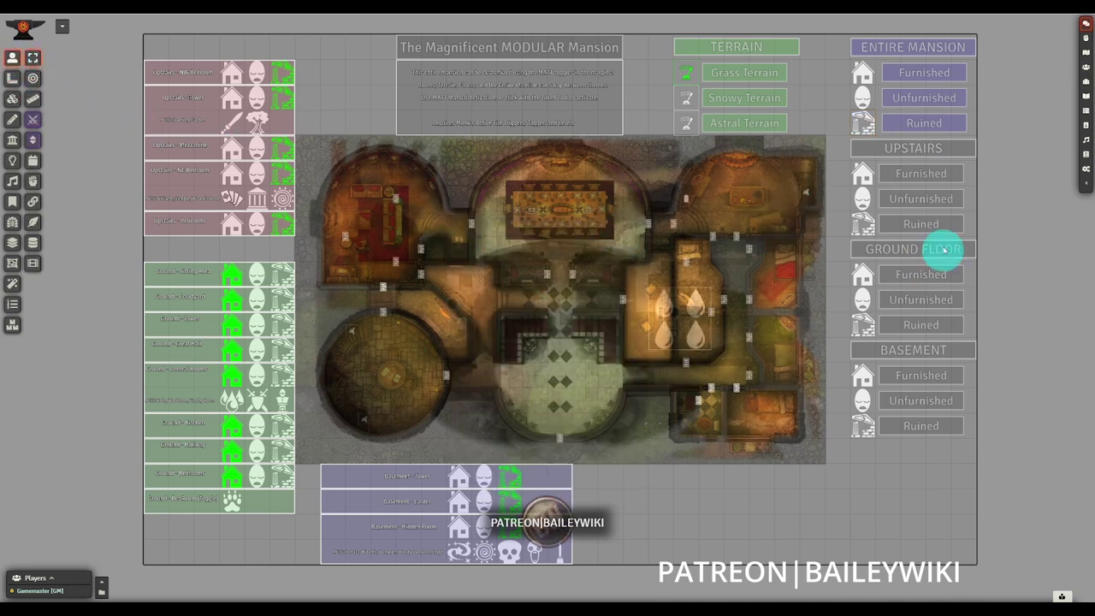
Change all rooms of the entire mansion to their unfurnished variants, and display only the Basement level
left_click(865, 99)
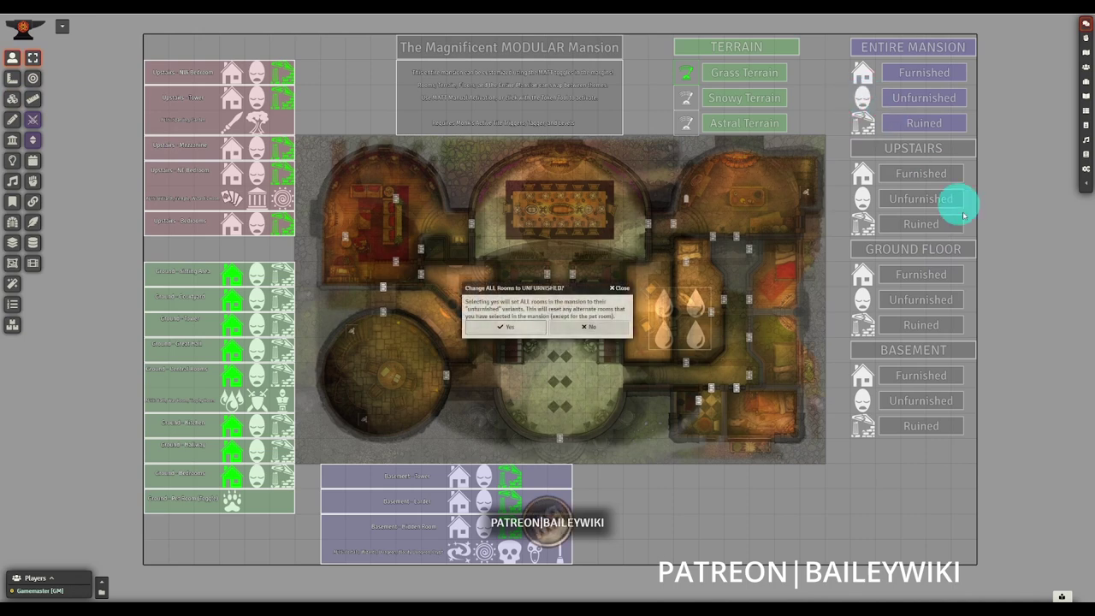
left_click(510, 328)
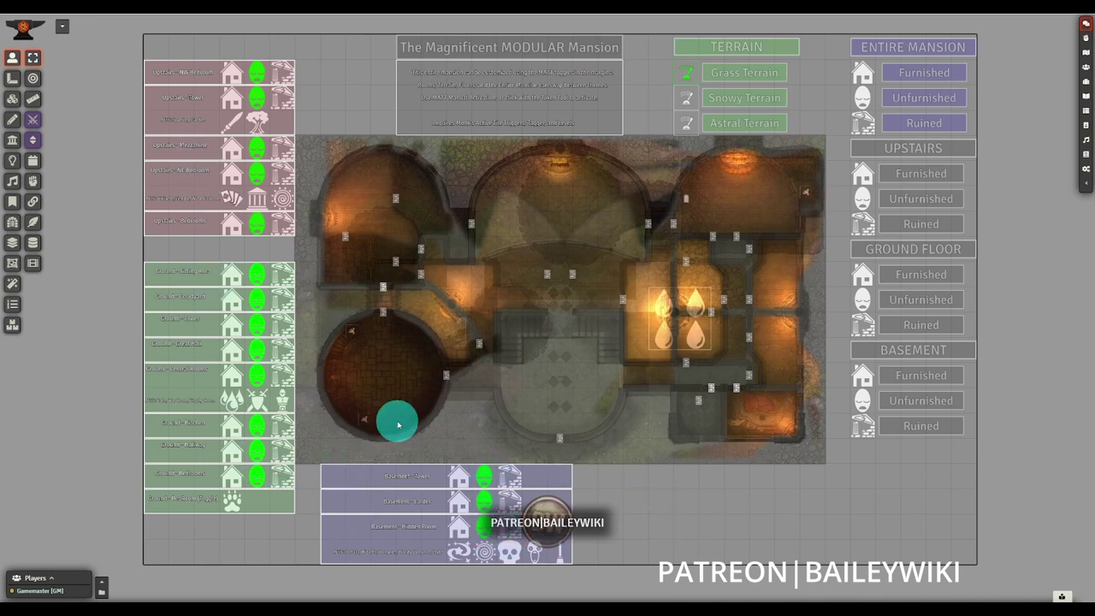
left_click(12, 243)
left_click(33, 58)
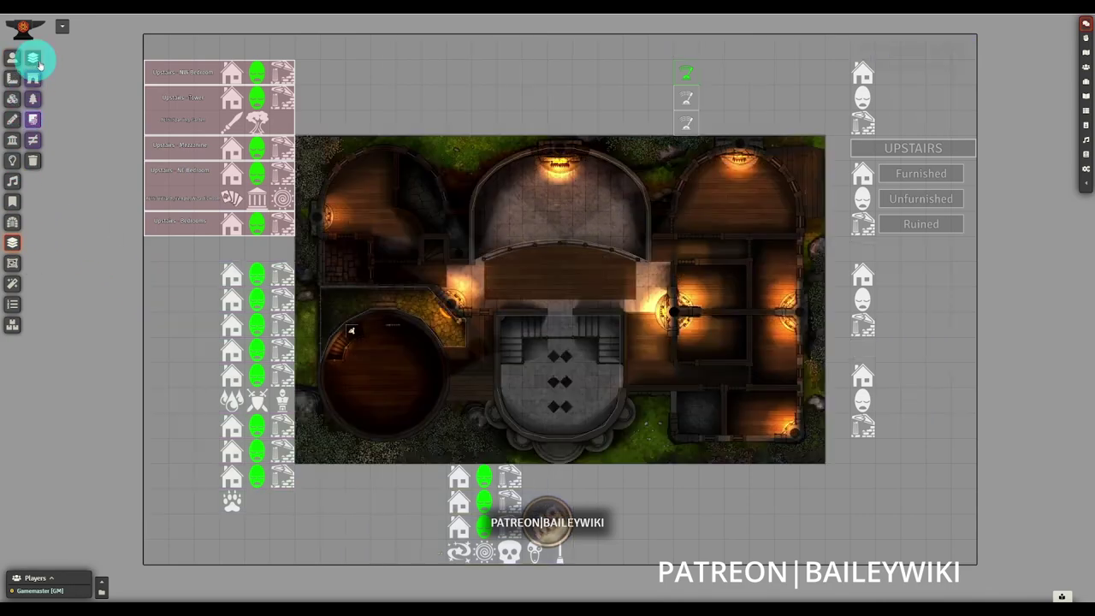
left_click(881, 53)
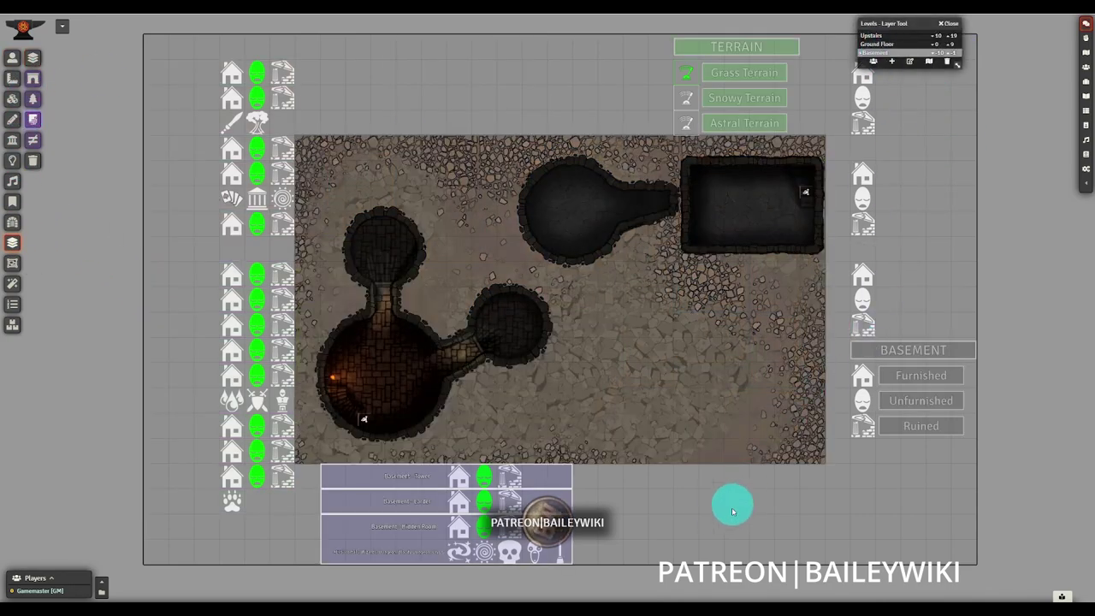
scroll(723, 508, "up", 2)
left_click_drag(717, 510, 718, 408)
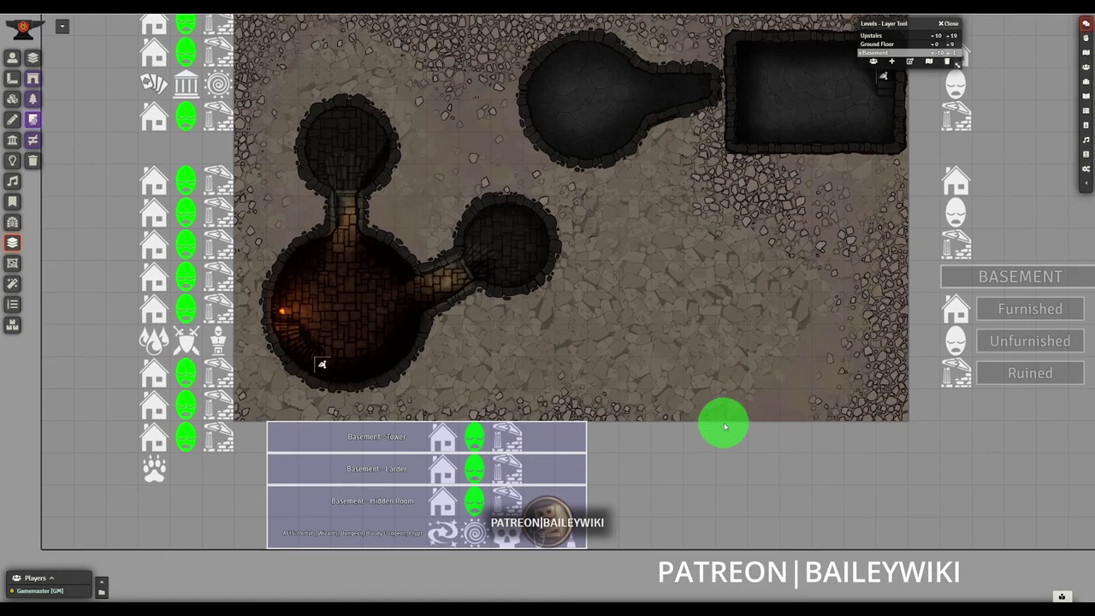
left_click_drag(559, 100, 516, 202)
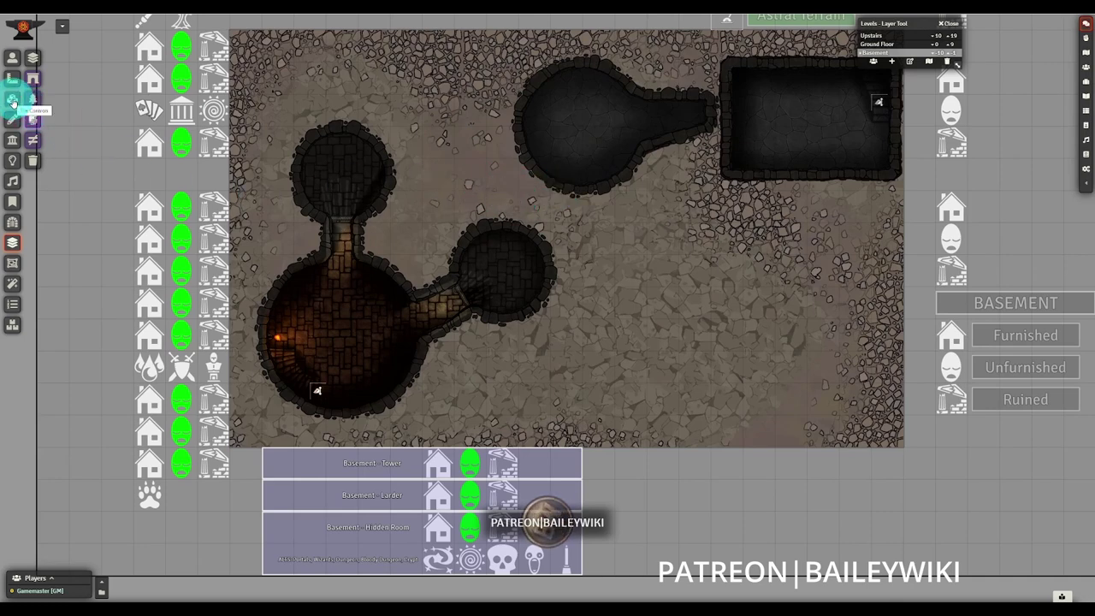
Switch the basement's Hidden Room to its portal variant, and inspect the room's lights and walls
left_click(12, 57)
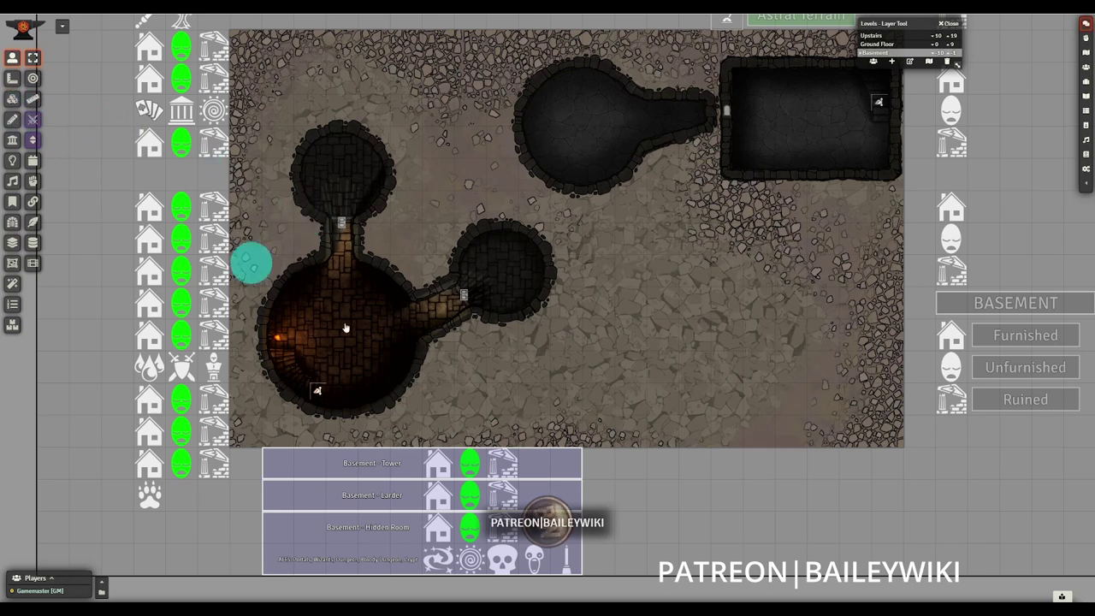
left_click(444, 560)
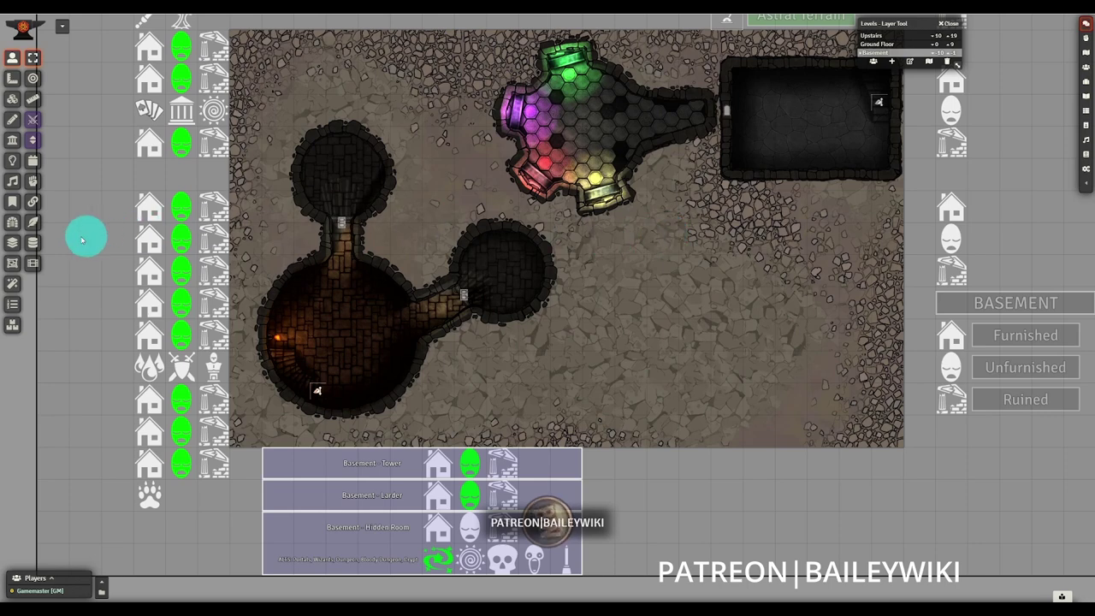
left_click(13, 161)
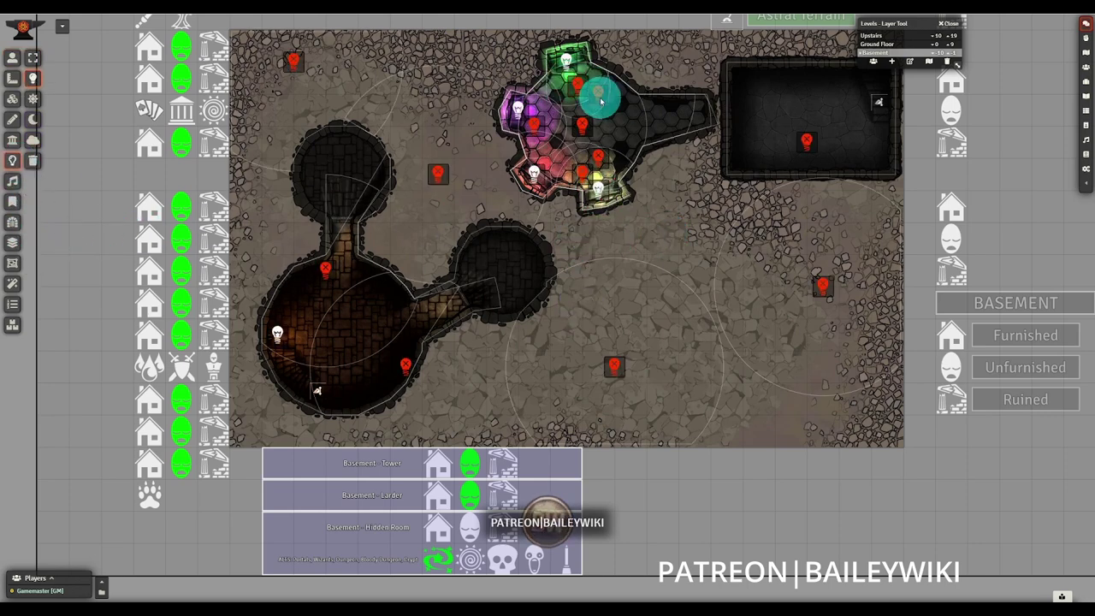
left_click(12, 139)
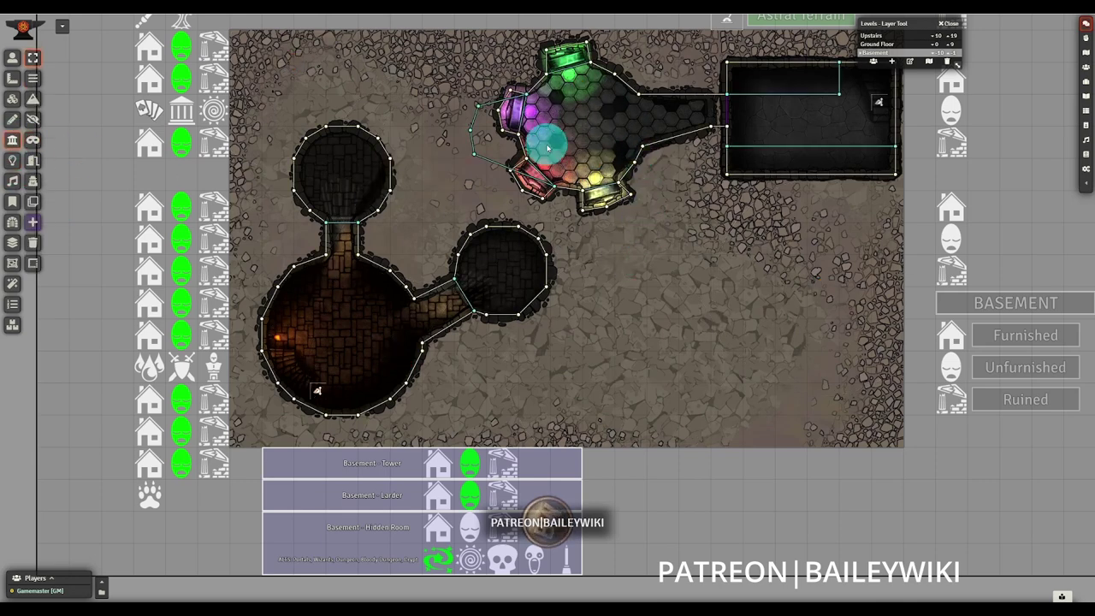
Examine the tags and trigger actions of the Hidden Room's portal control tile, keeping its configuration open beside the map
left_click(11, 100)
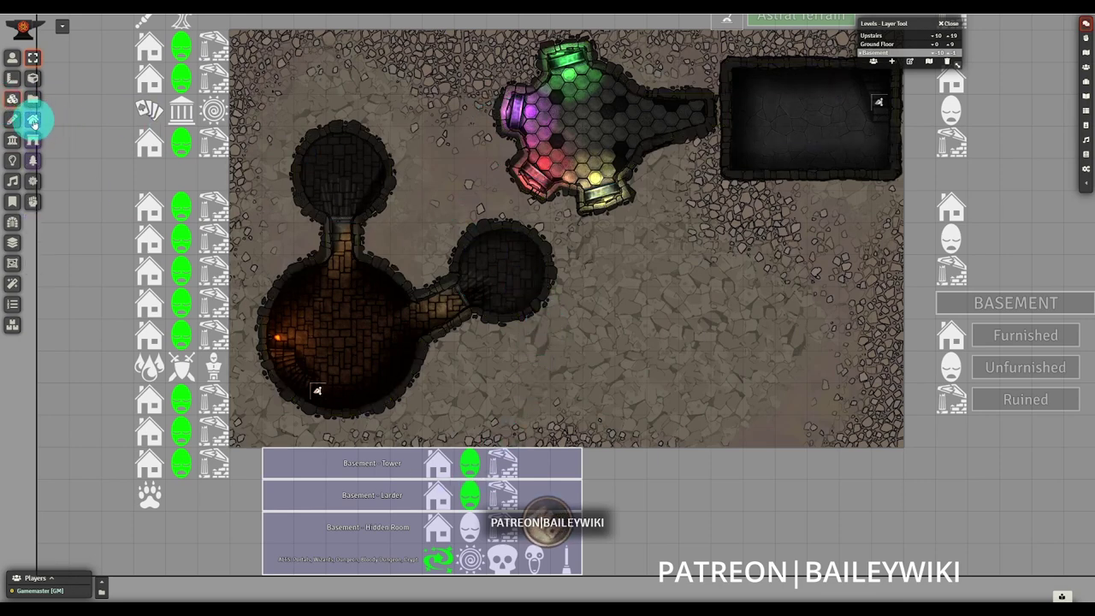
double_click(440, 557)
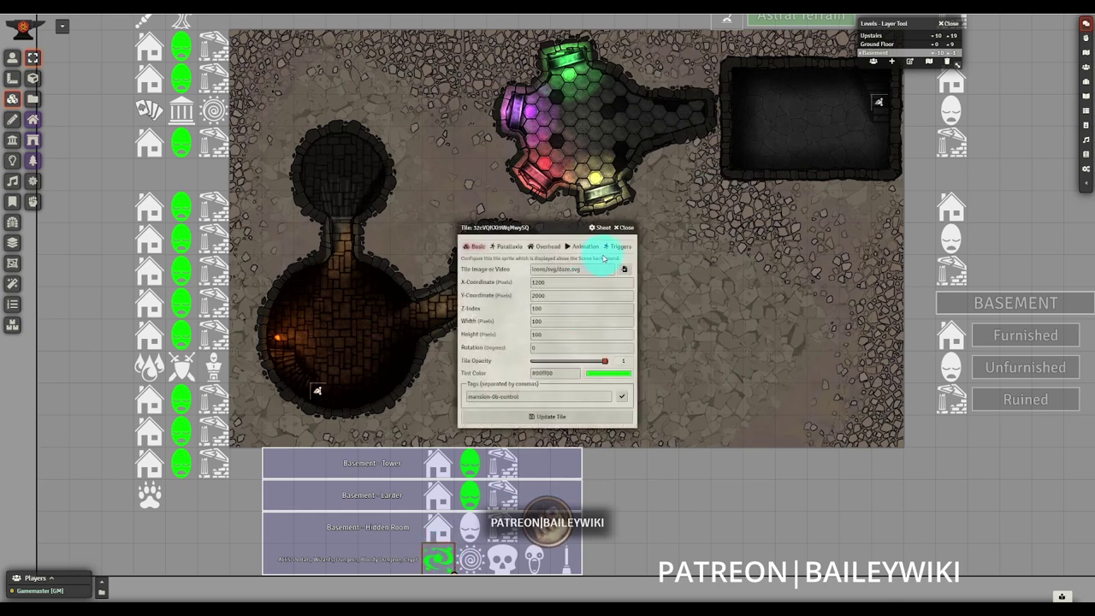
left_click_drag(466, 397, 545, 397)
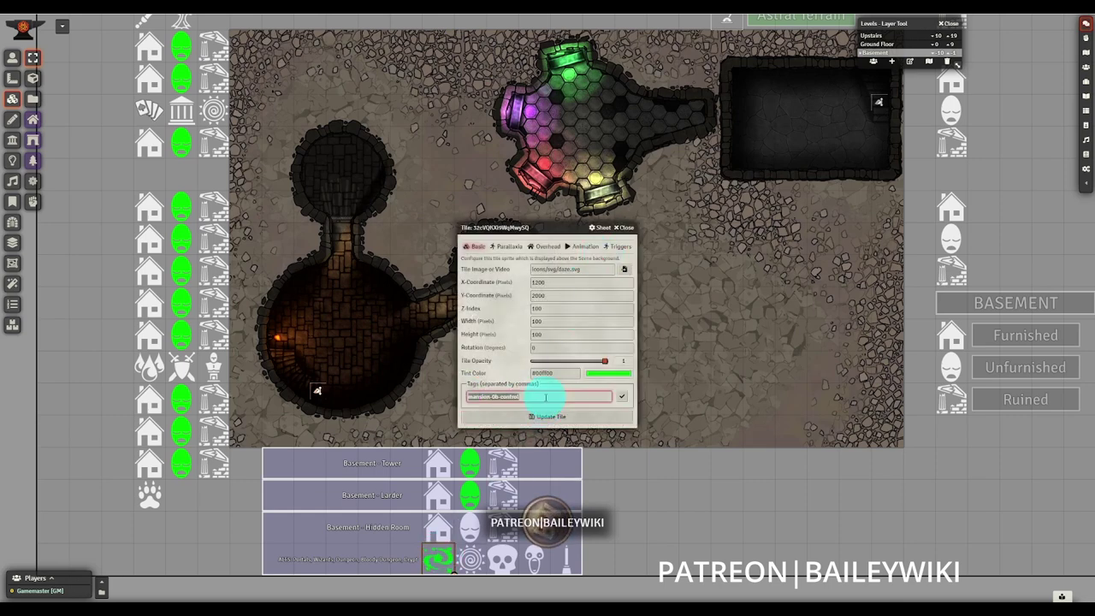
left_click(542, 397)
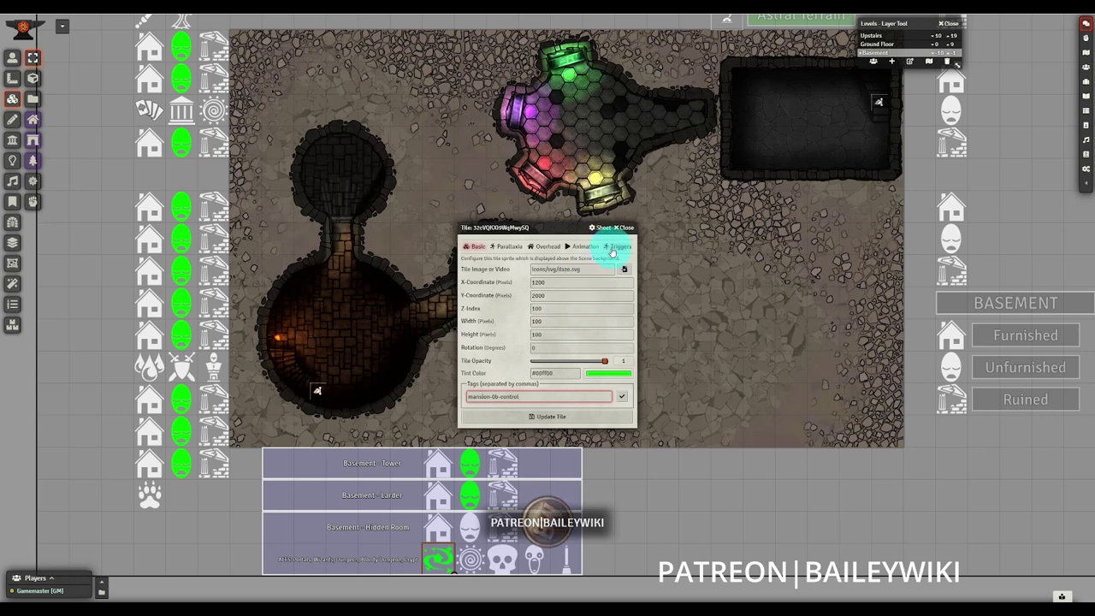
left_click(613, 250)
left_click_drag(556, 22, 809, 19)
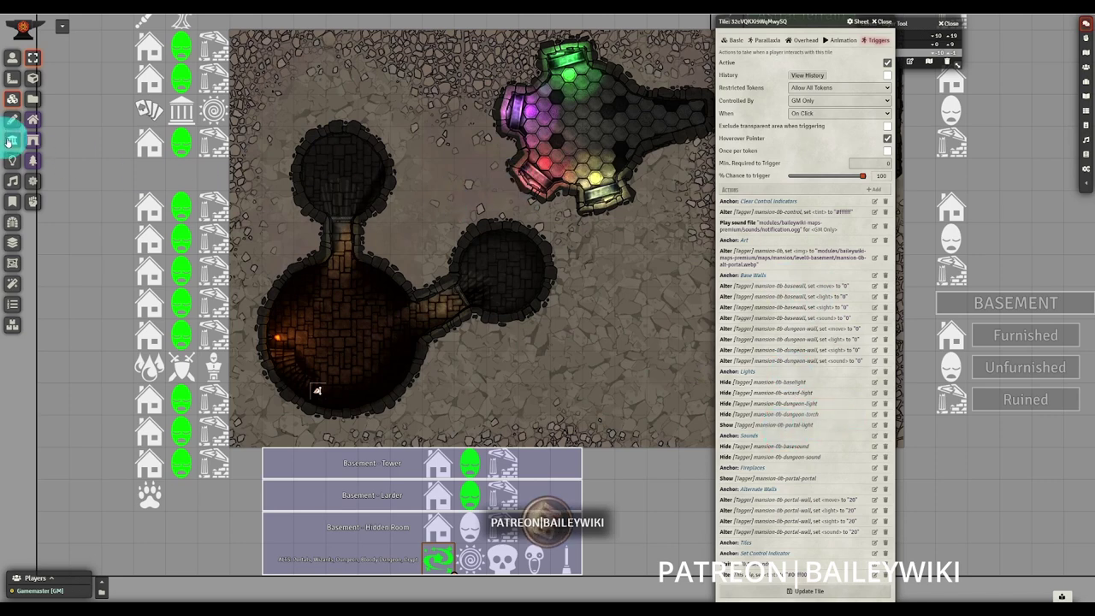
Examine the full tag list of the portal room's wall segment between the red and yellow portals, and close its configuration
left_click(11, 141)
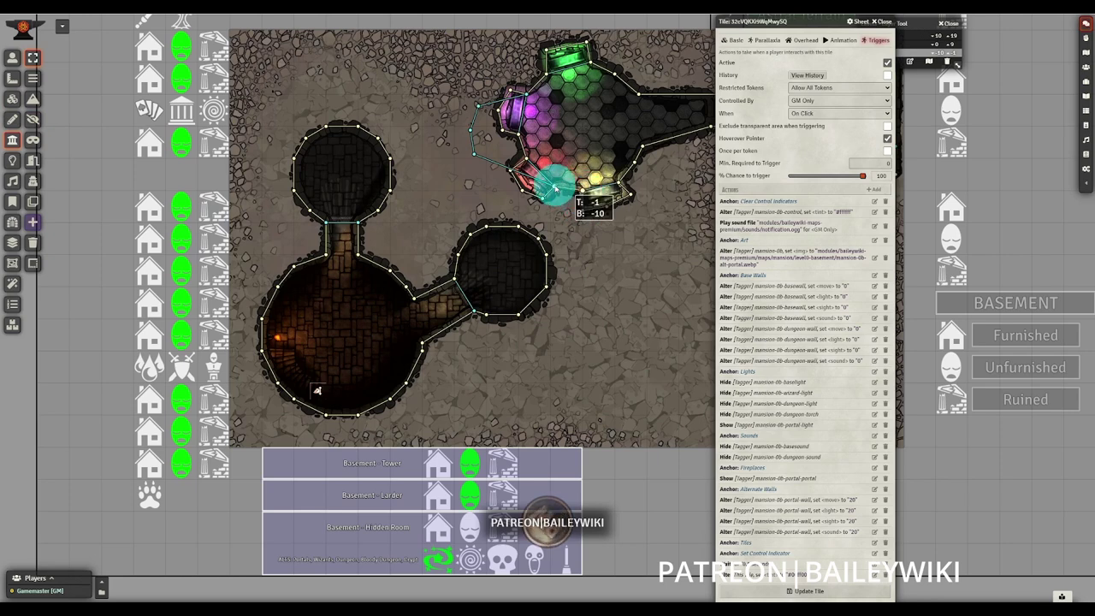
double_click(560, 186)
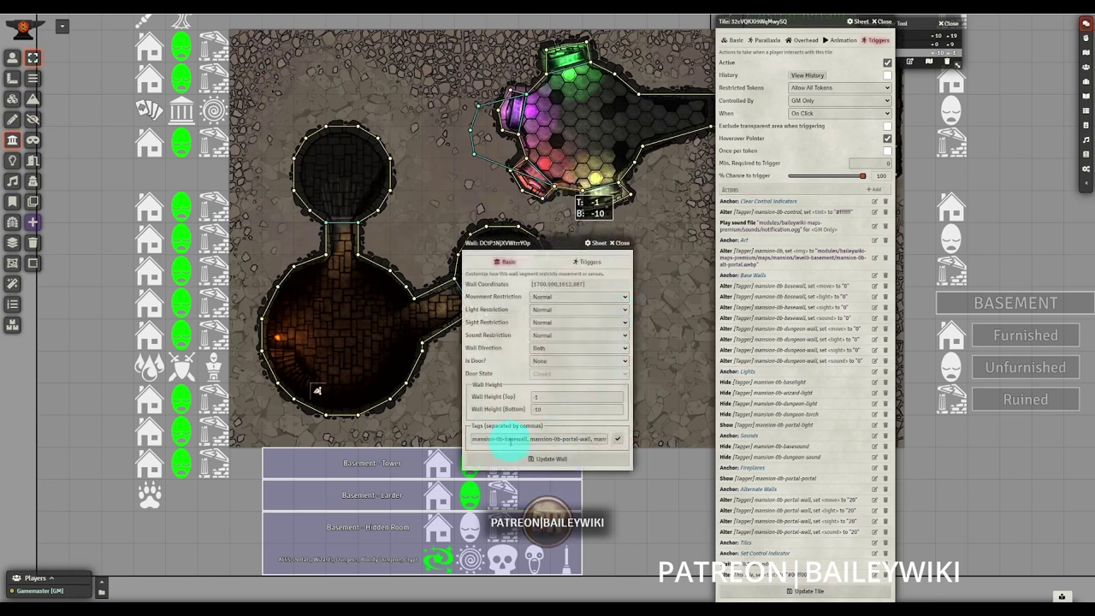
left_click(599, 440)
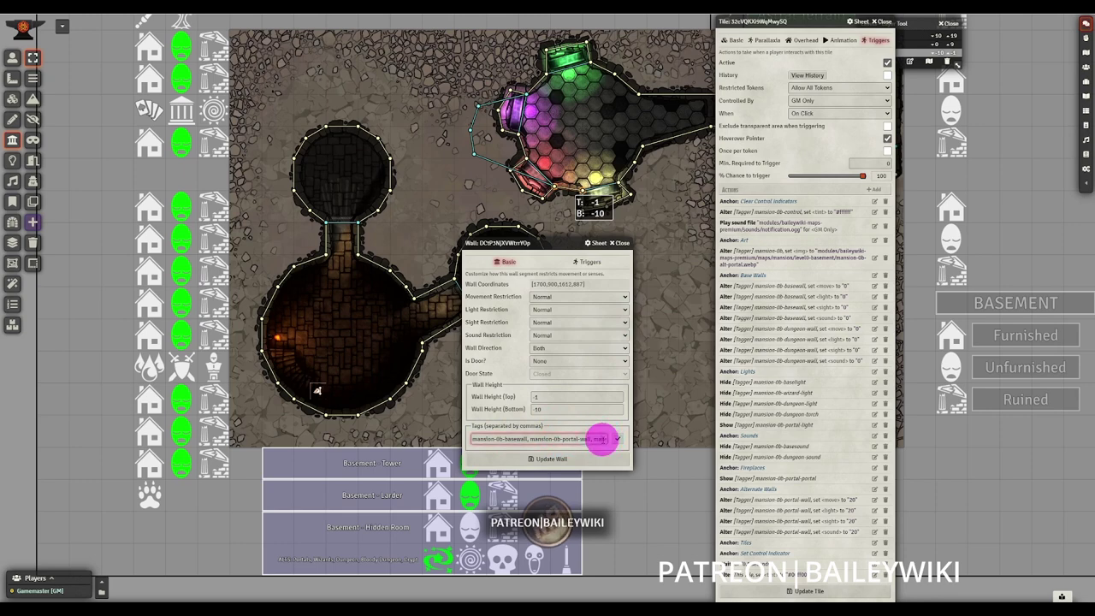
type("-dungeon-wall")
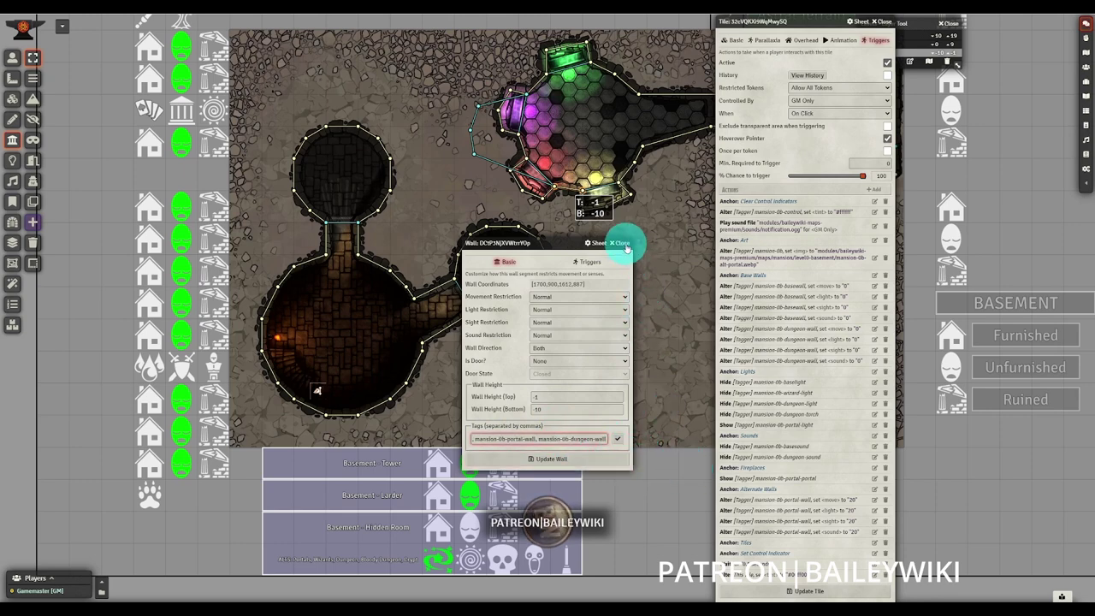
left_click(622, 244)
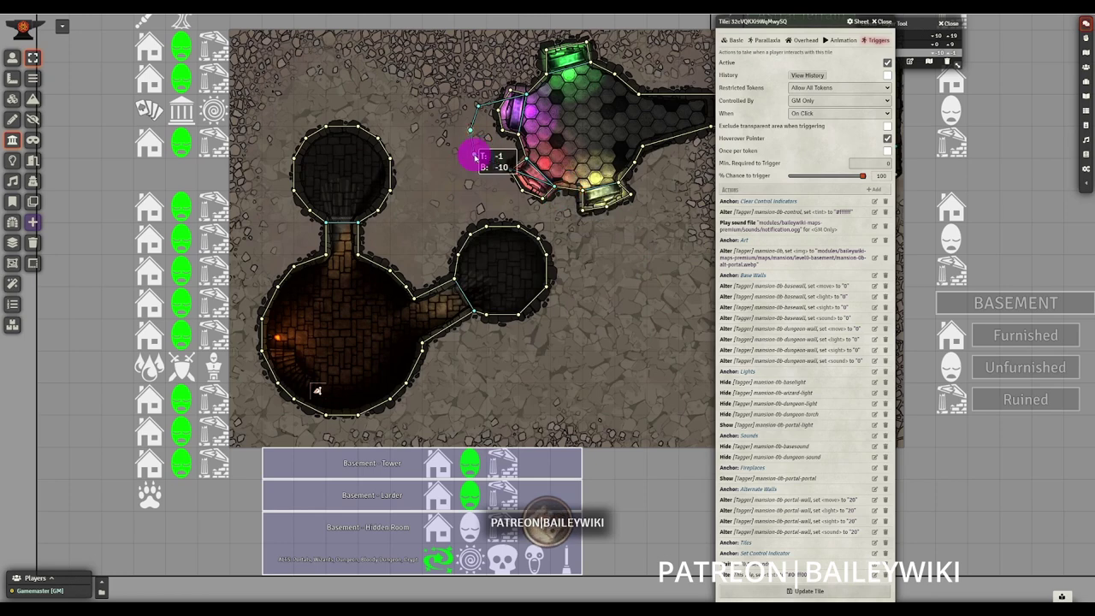
Compare the tags of the outlying dungeon wall, the yellow portal's wall and the shared wall segment, closing each configuration
double_click(475, 157)
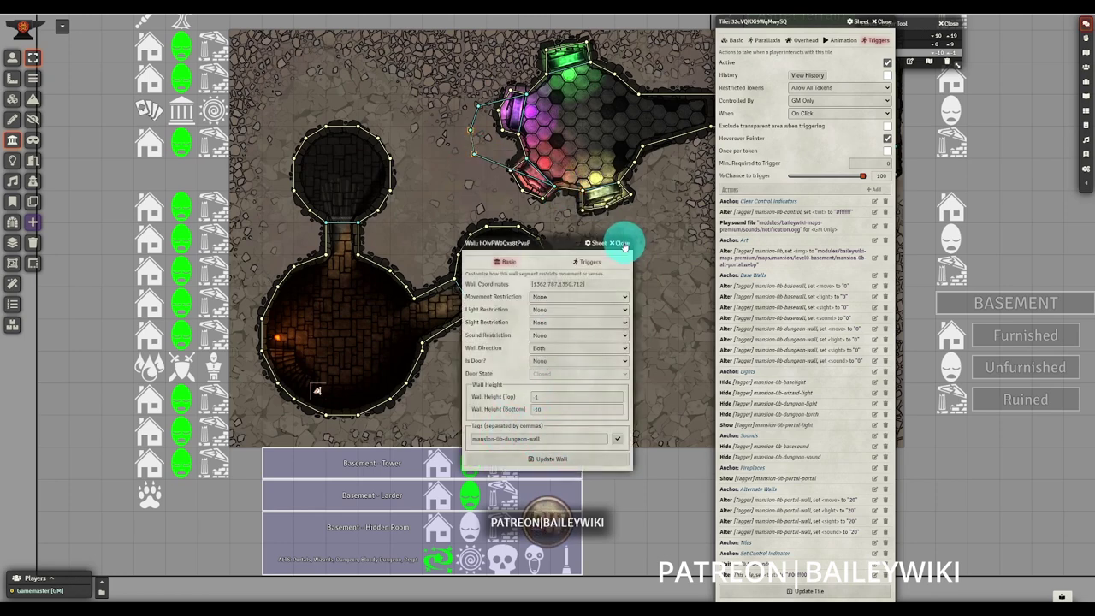
left_click(622, 244)
double_click(580, 209)
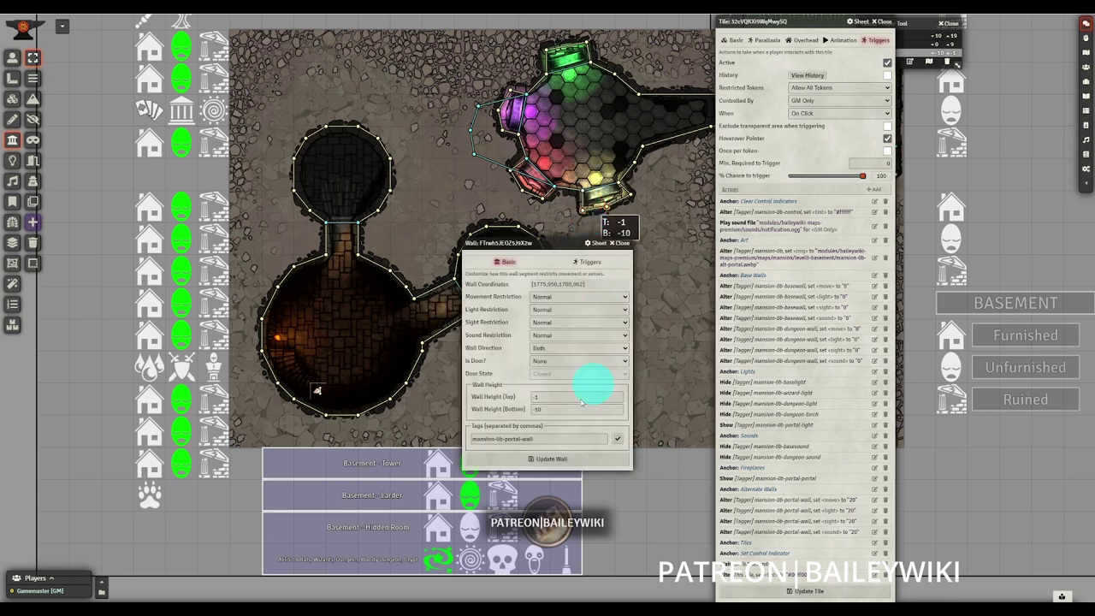
left_click(619, 243)
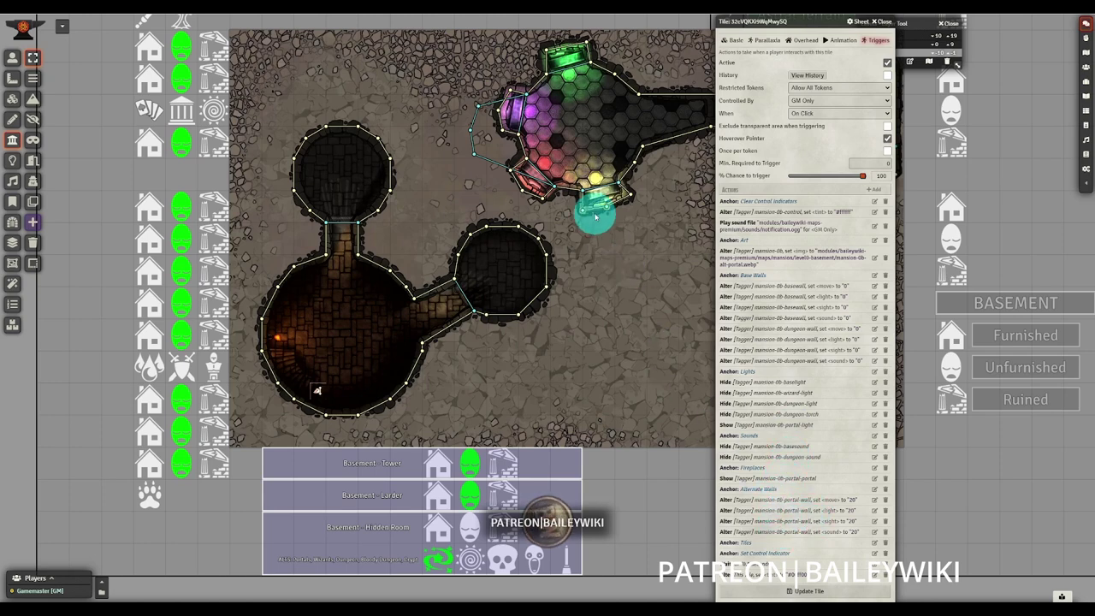
double_click(554, 190)
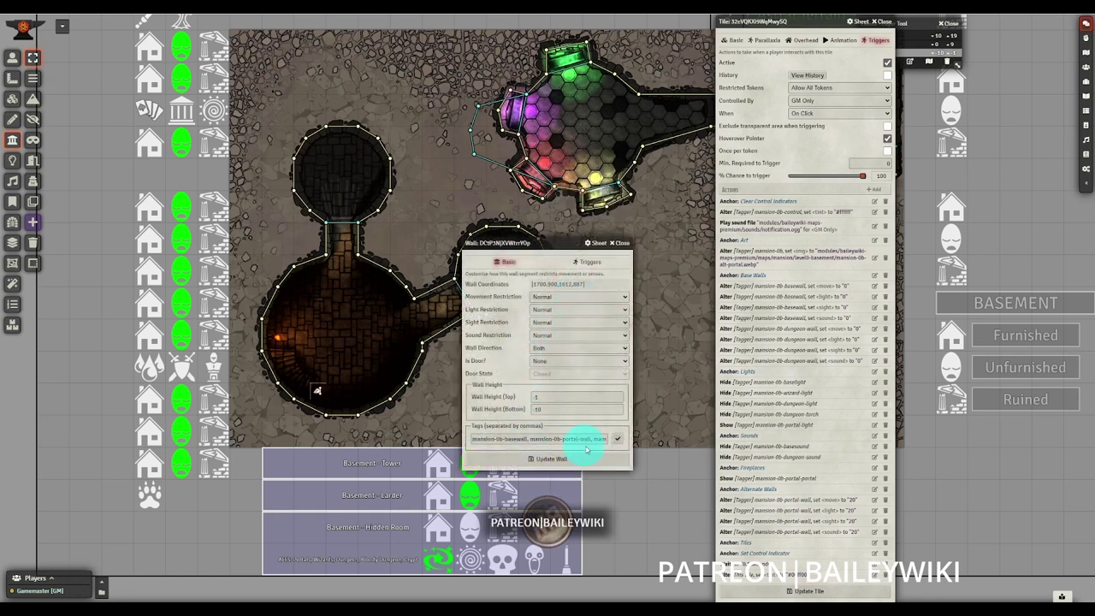
left_click(619, 243)
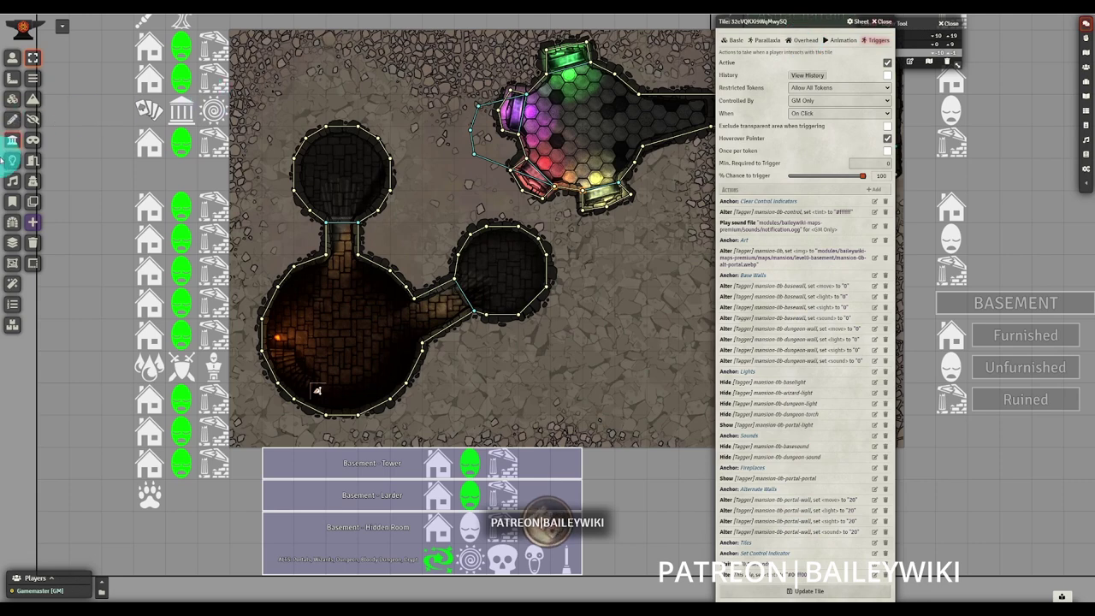
Examine the tags of the disabled ambient light at the portal room's centre, and close the light and tile configurations
left_click(11, 160)
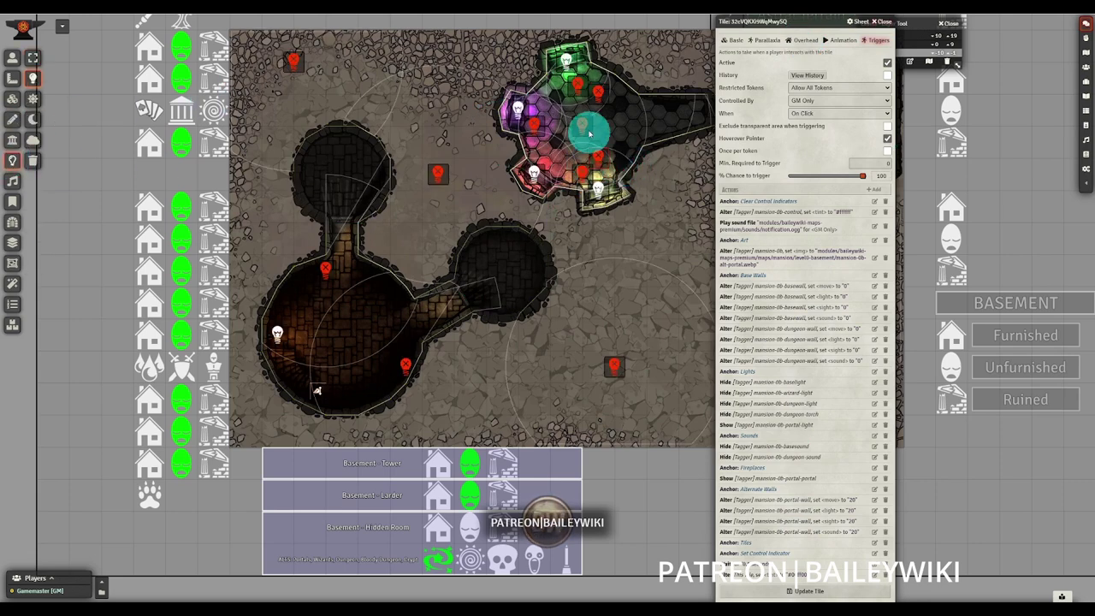
double_click(587, 132)
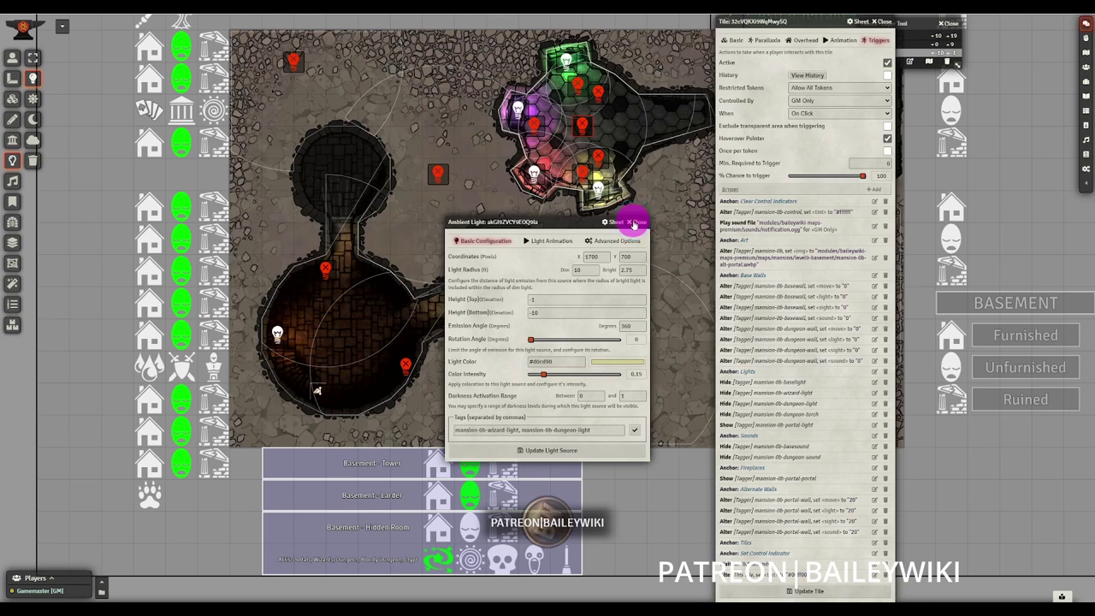
left_click(636, 223)
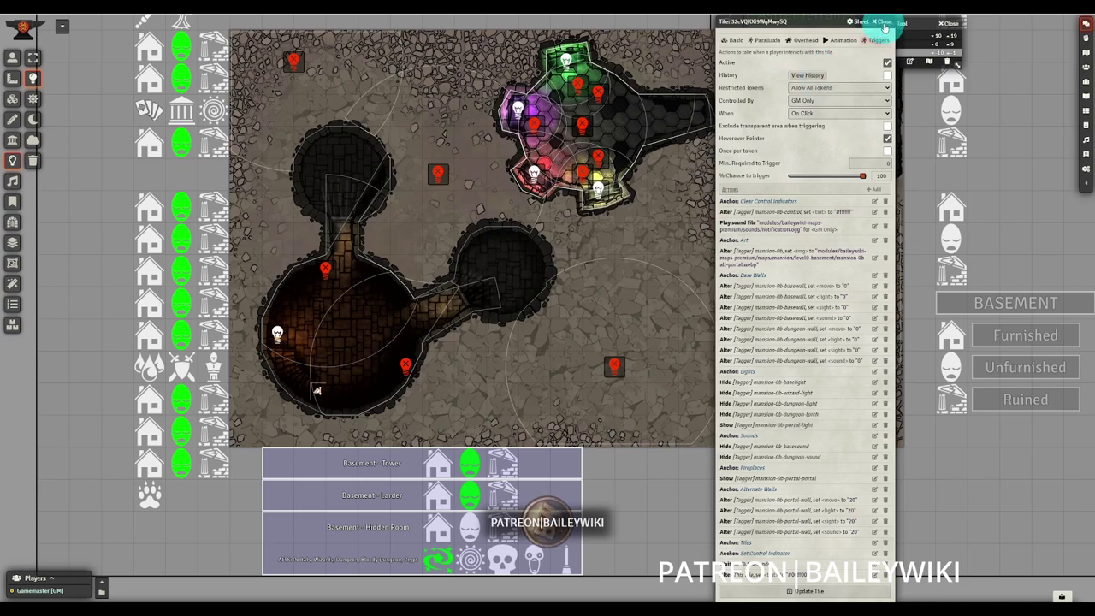
left_click(884, 24)
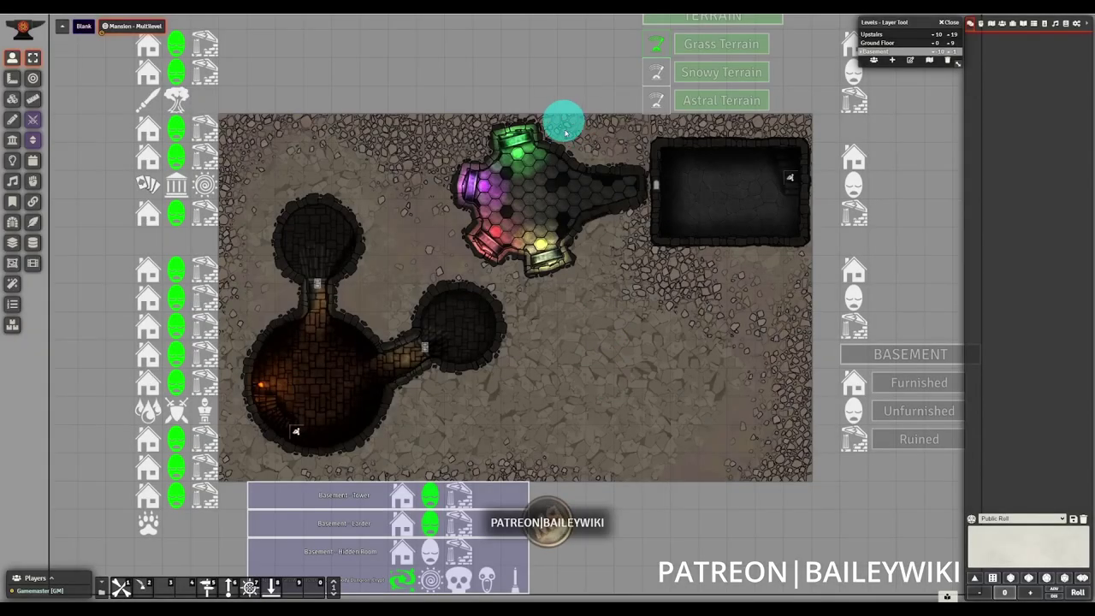
With walls displayed in token control, switch the Hidden Room through its furnished, portal, bloody dungeon and dungeon variants
left_click(13, 144)
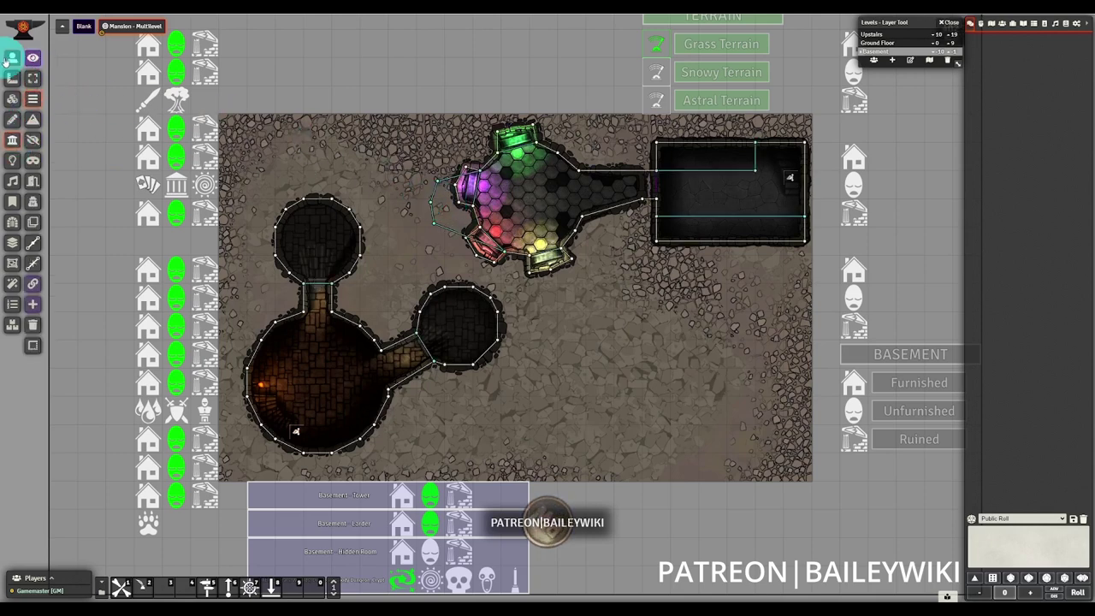
left_click(9, 58)
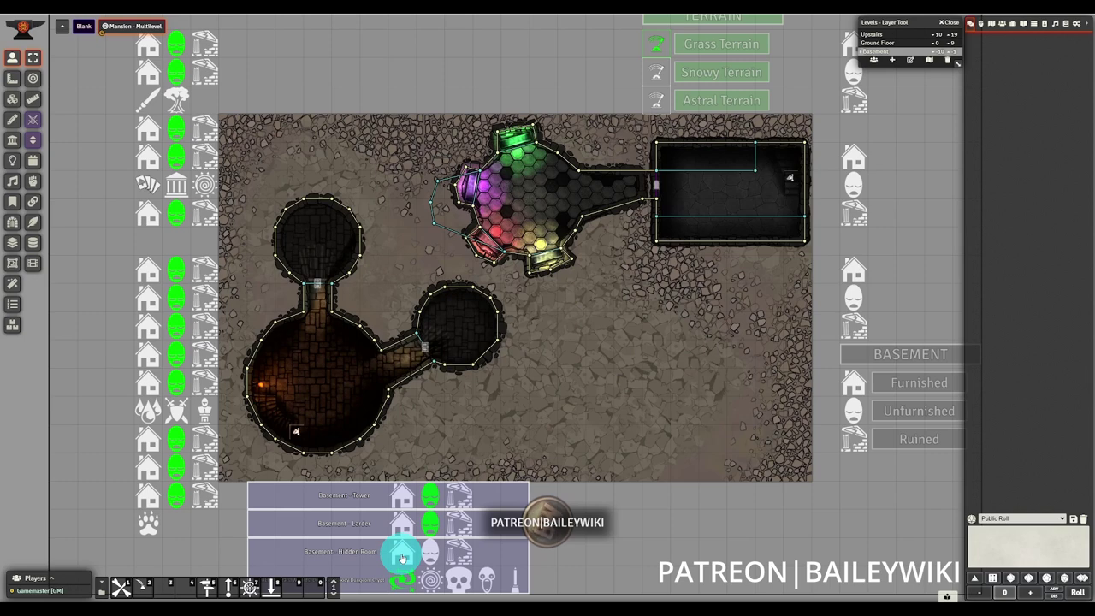
left_click(402, 558)
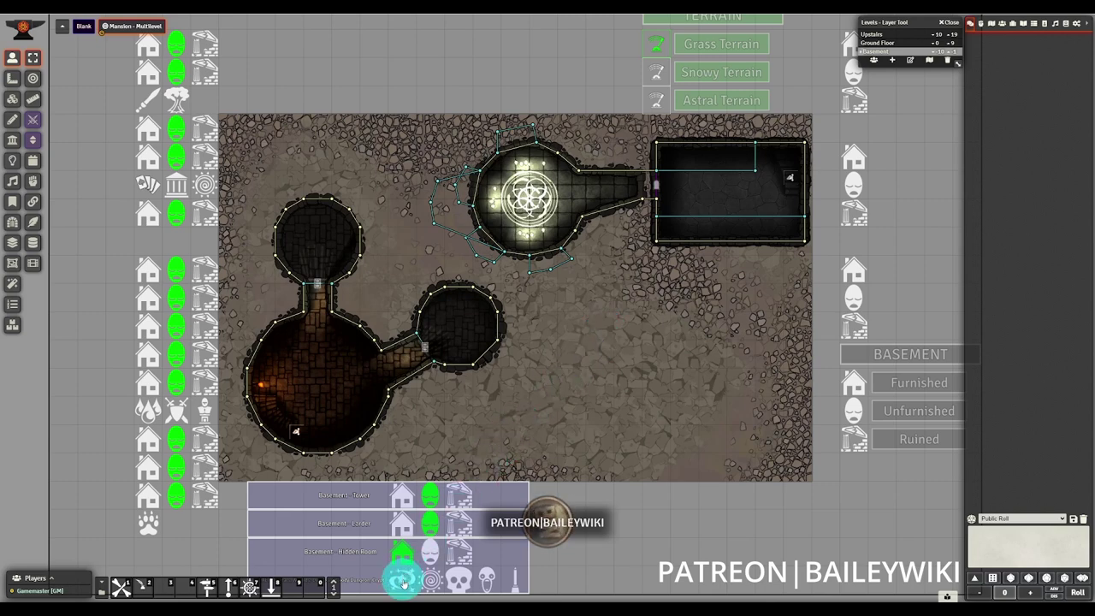
left_click(402, 582)
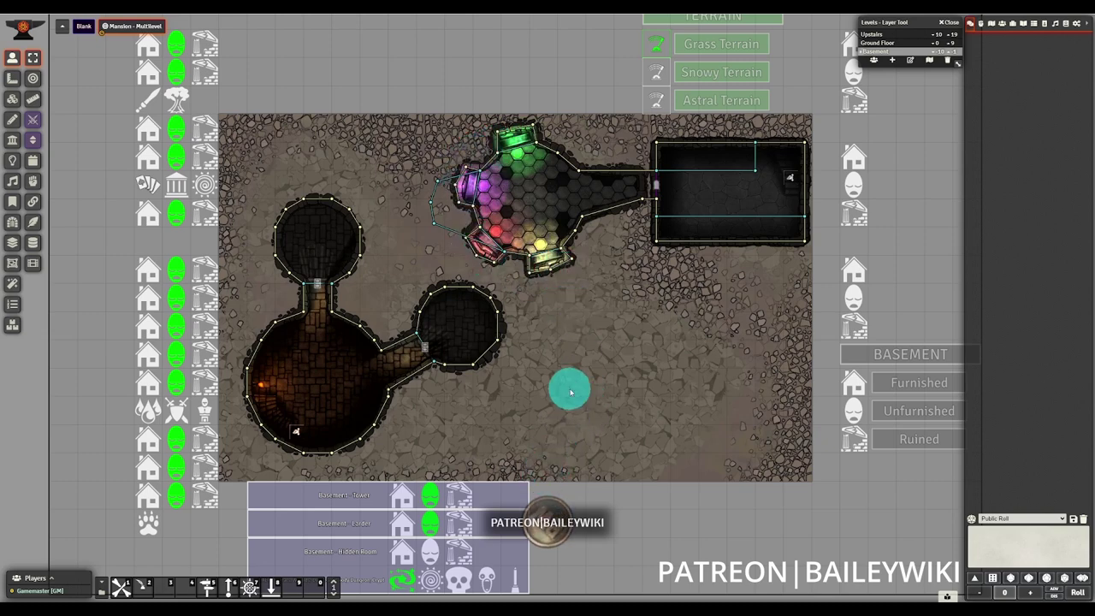
left_click(483, 579)
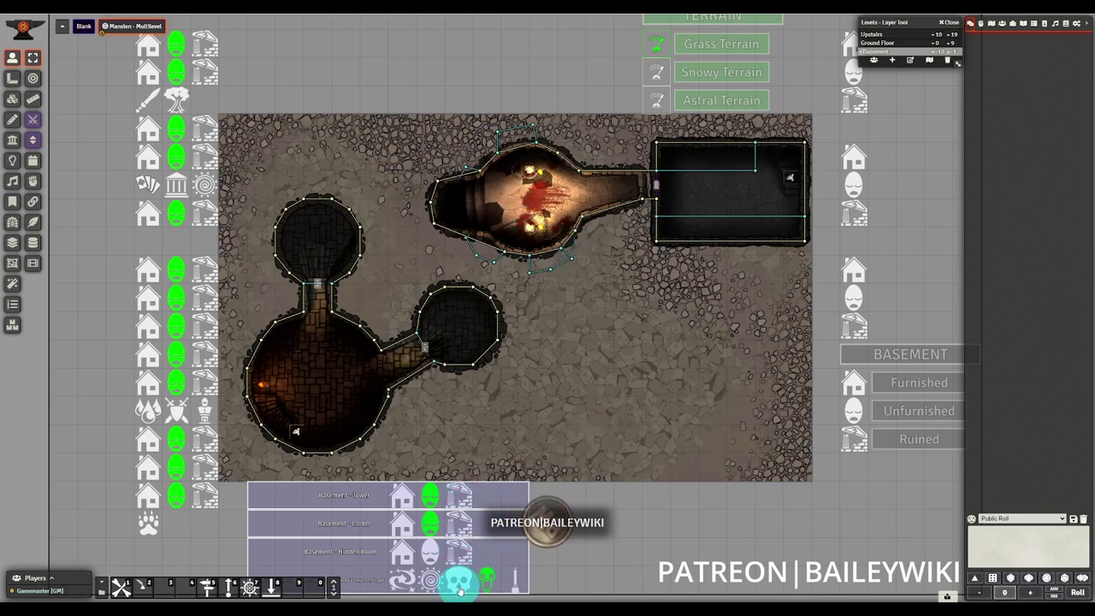
left_click(459, 582)
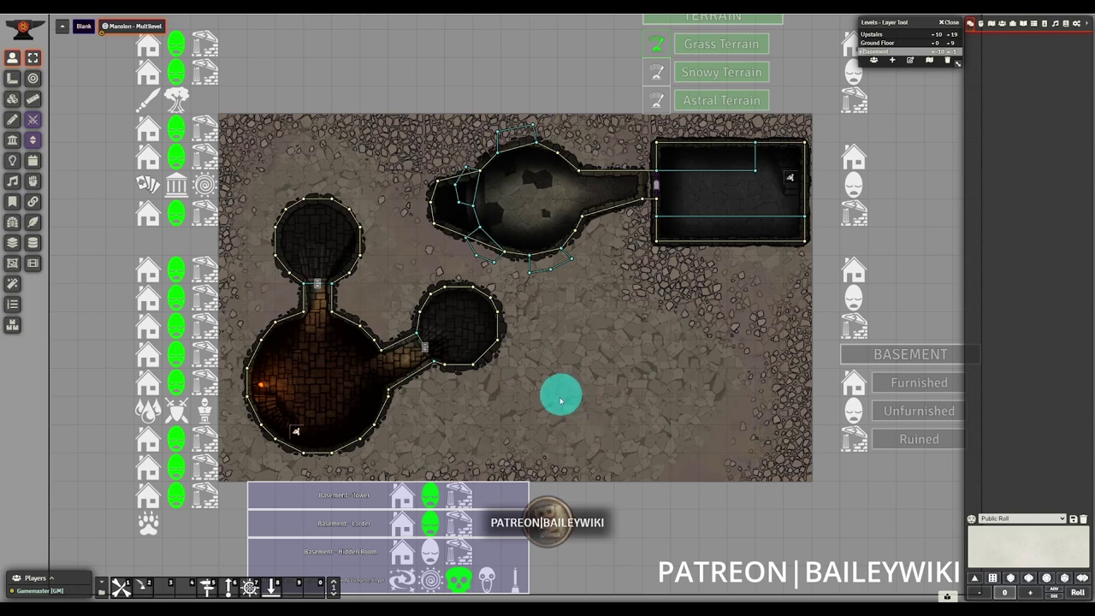
Switch the basement's Hidden Room to its portal variant and display the Ground Floor level
left_click(460, 579)
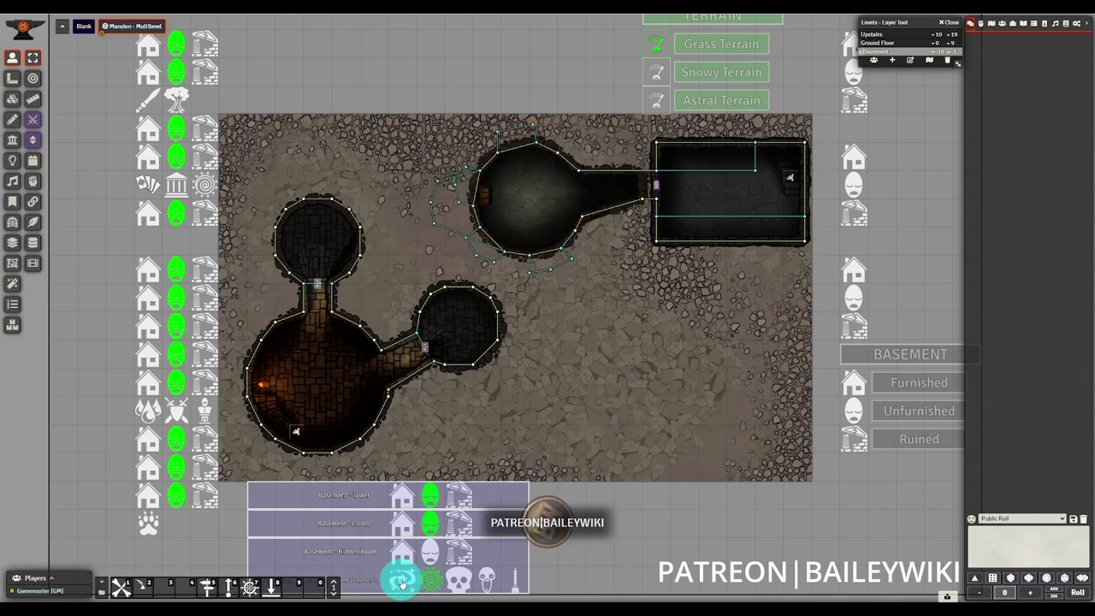
left_click(401, 583)
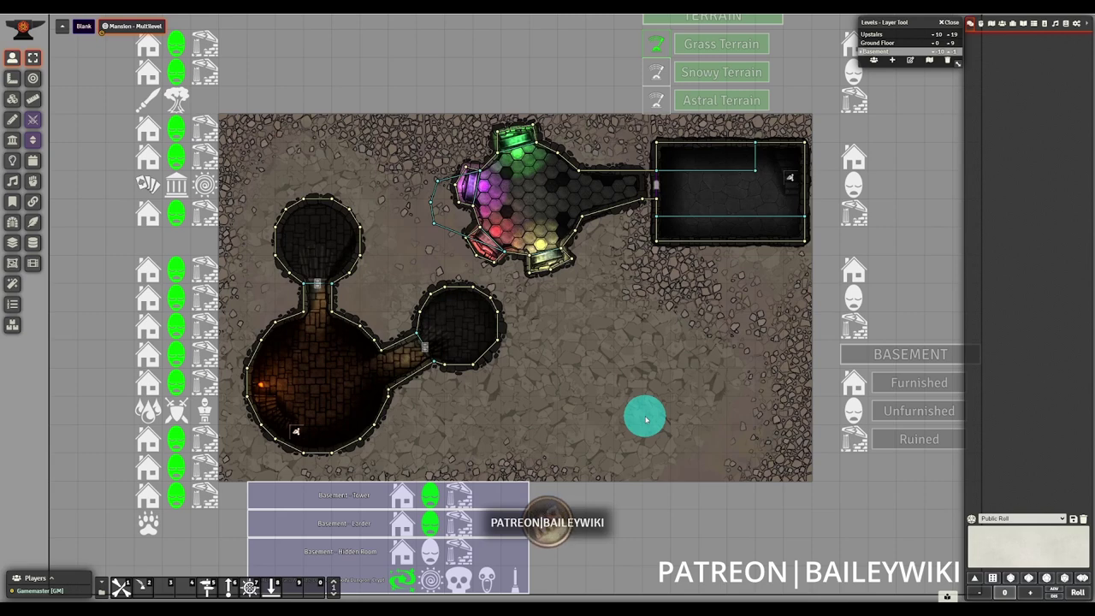
key("2")
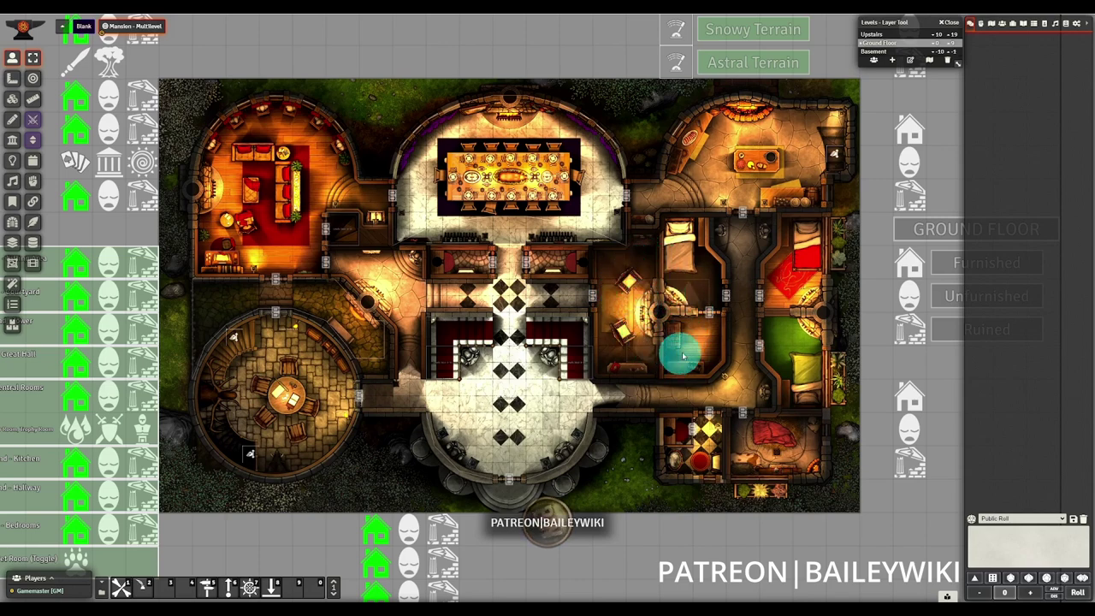
Examine the tag and water sound trigger of the bath-water tile over the central rooms, and close its configuration
left_click(12, 99)
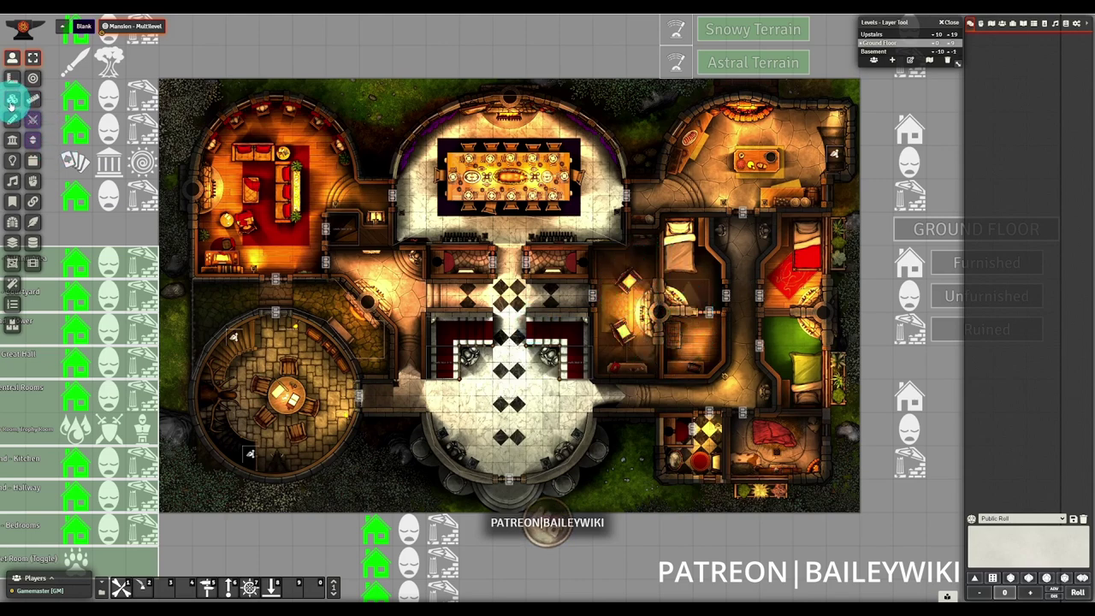
left_click(33, 120)
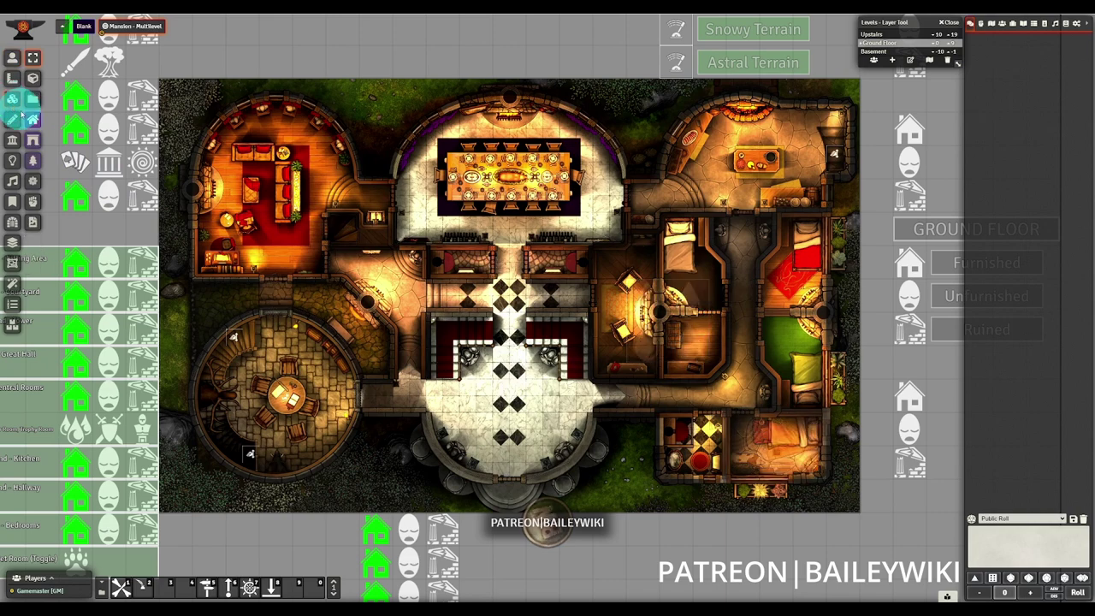
double_click(698, 295)
left_click(471, 438)
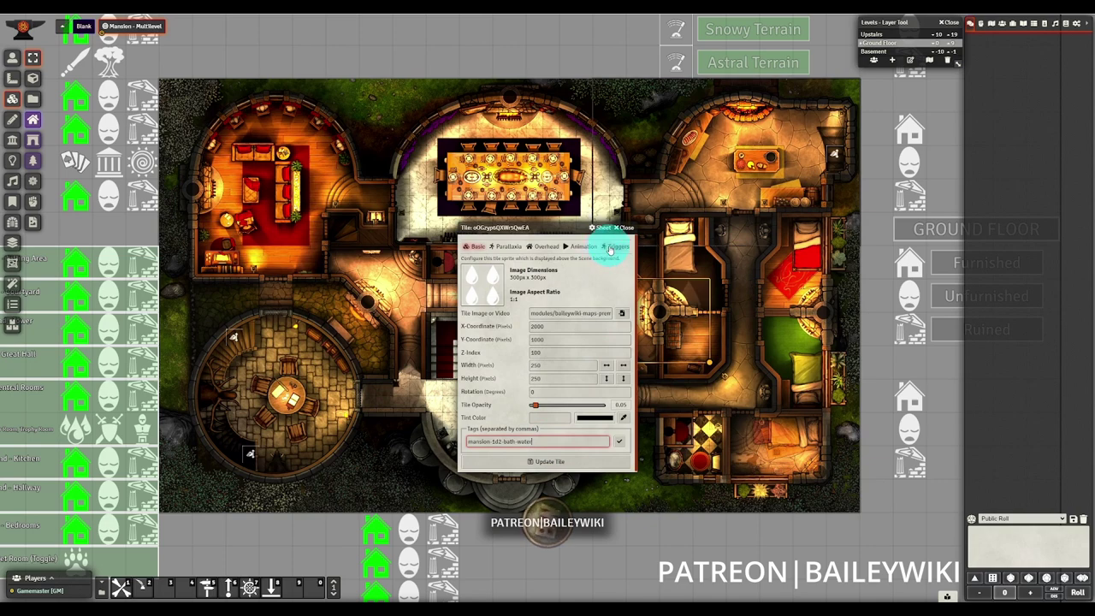
left_click(618, 247)
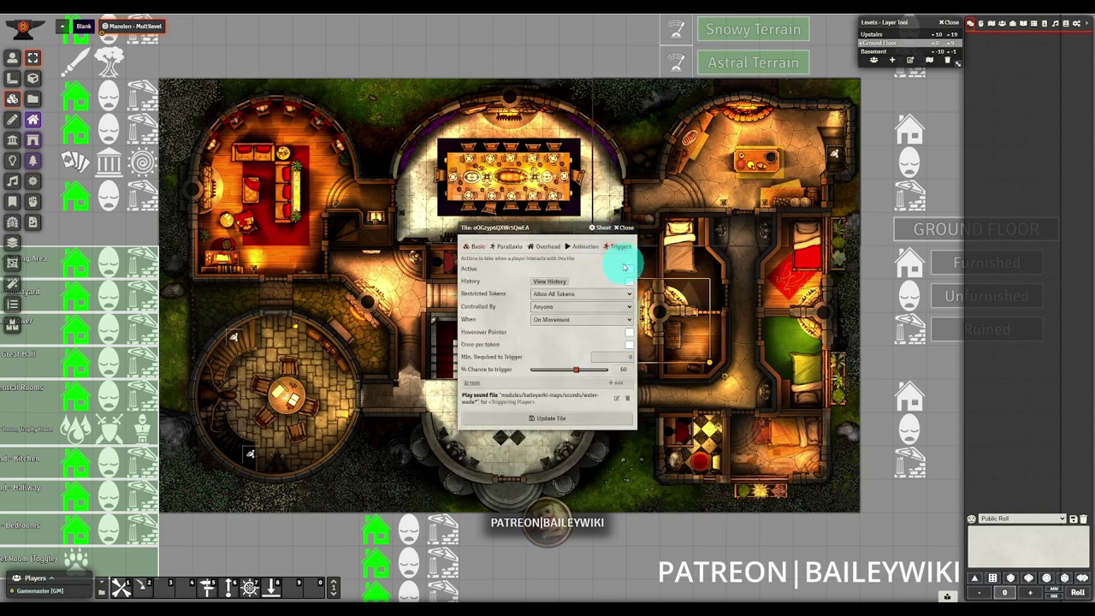
left_click(627, 229)
right_click(692, 294)
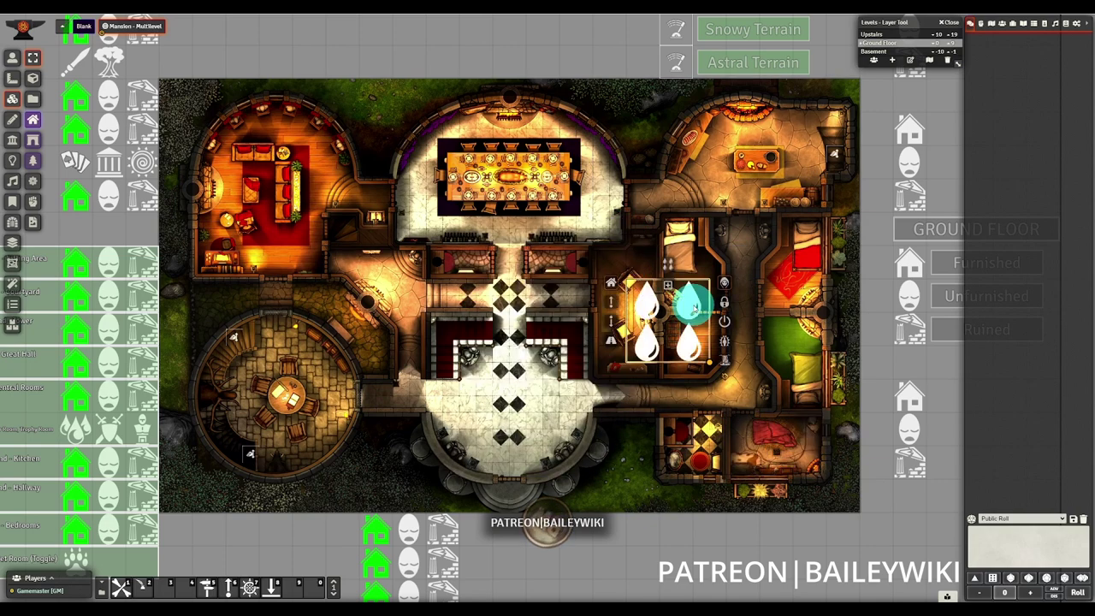
left_click(640, 565)
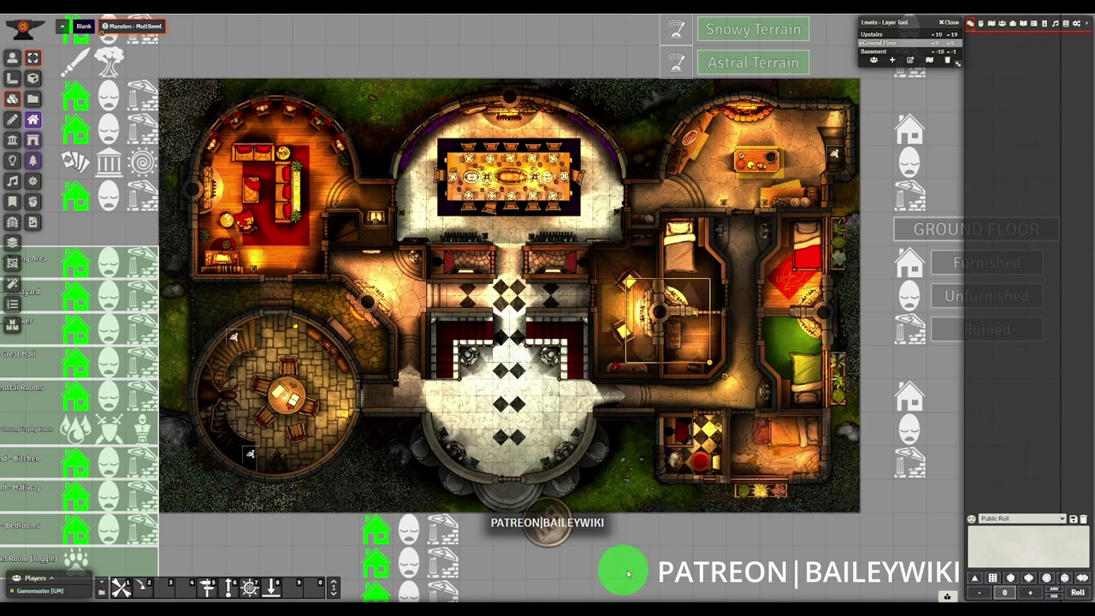
Review the trigger actions of the Bath control tile for the ground floor's central rooms, and close its configuration
scroll(624, 501, "left", 1)
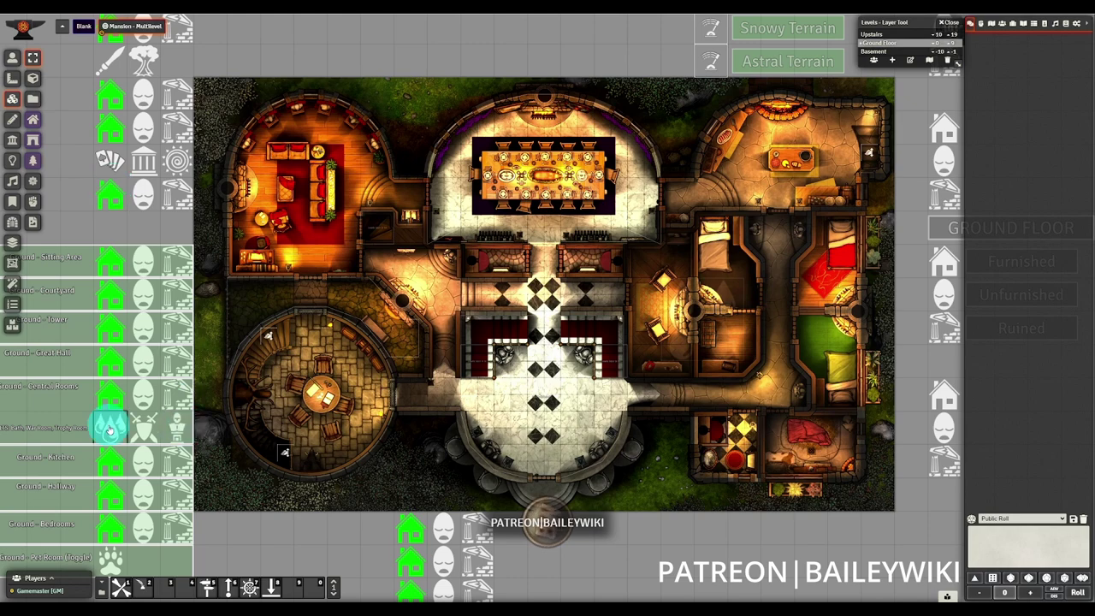
double_click(108, 426)
left_click(617, 246)
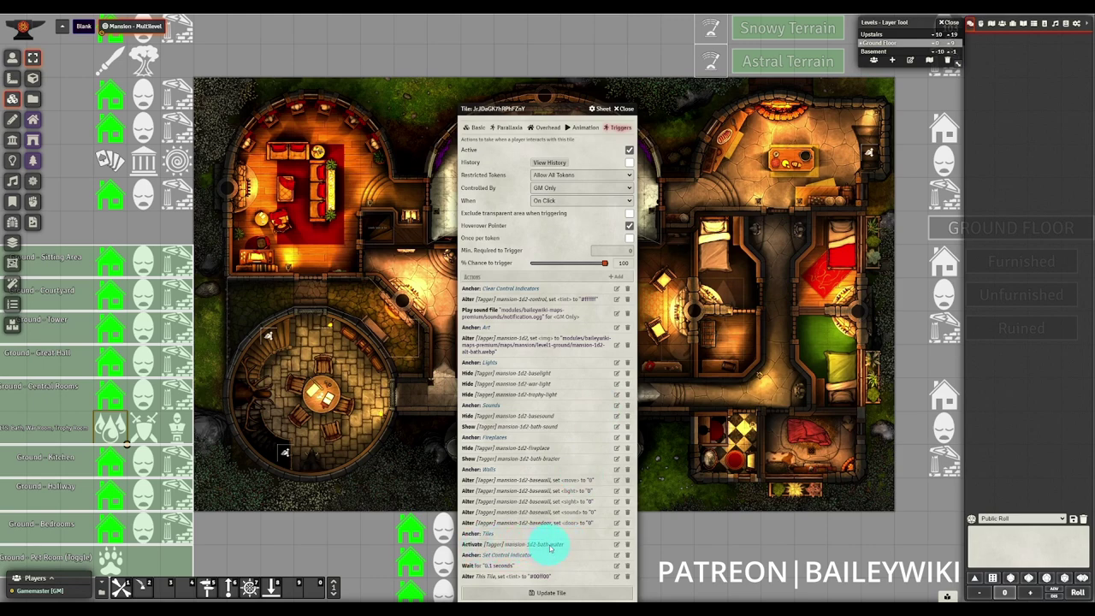
left_click(623, 108)
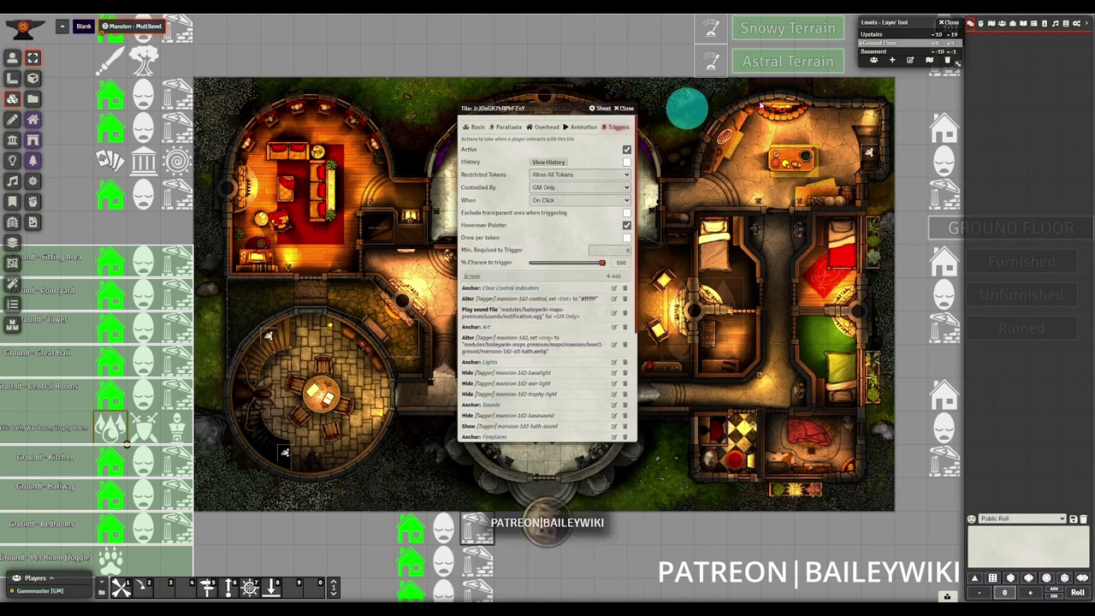
Place a token from the Test Actors folder in the ground floor's central rooms and collapse the sidebar
left_click(1002, 24)
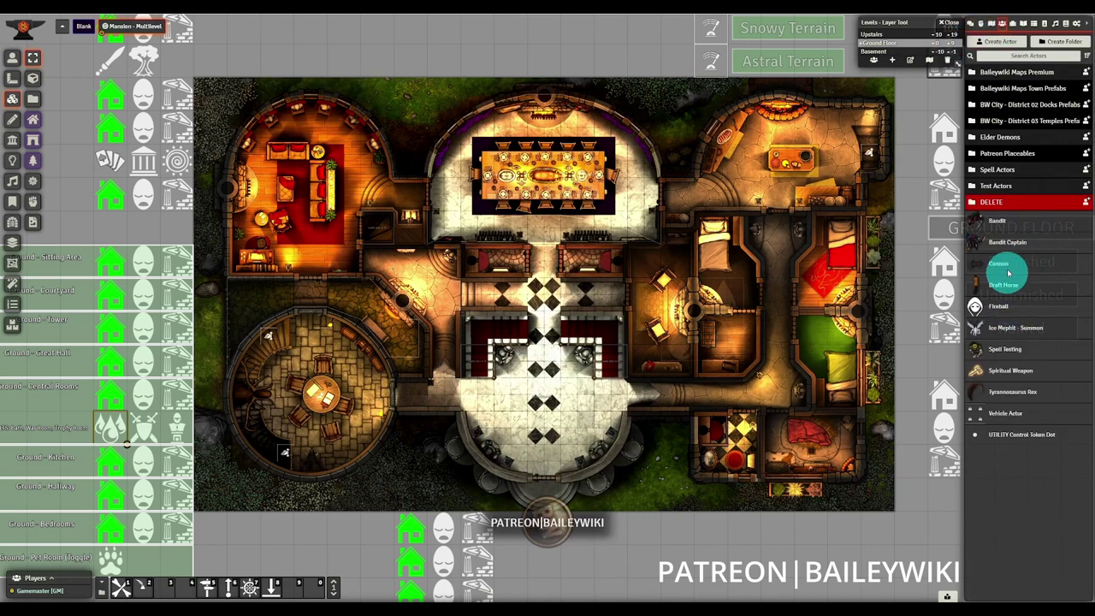
left_click(996, 185)
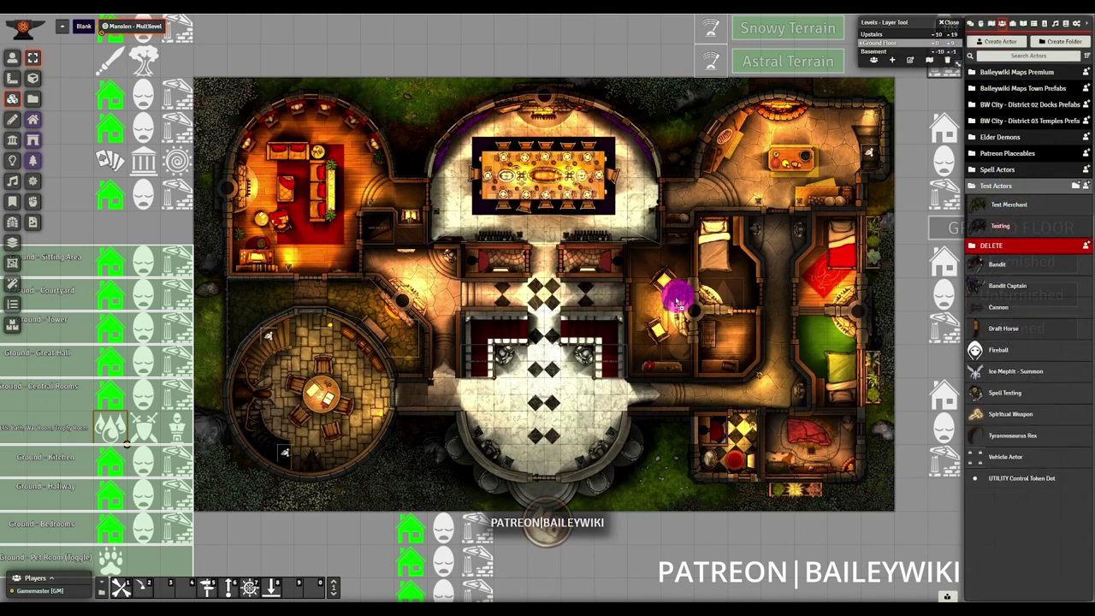
left_click(1087, 26)
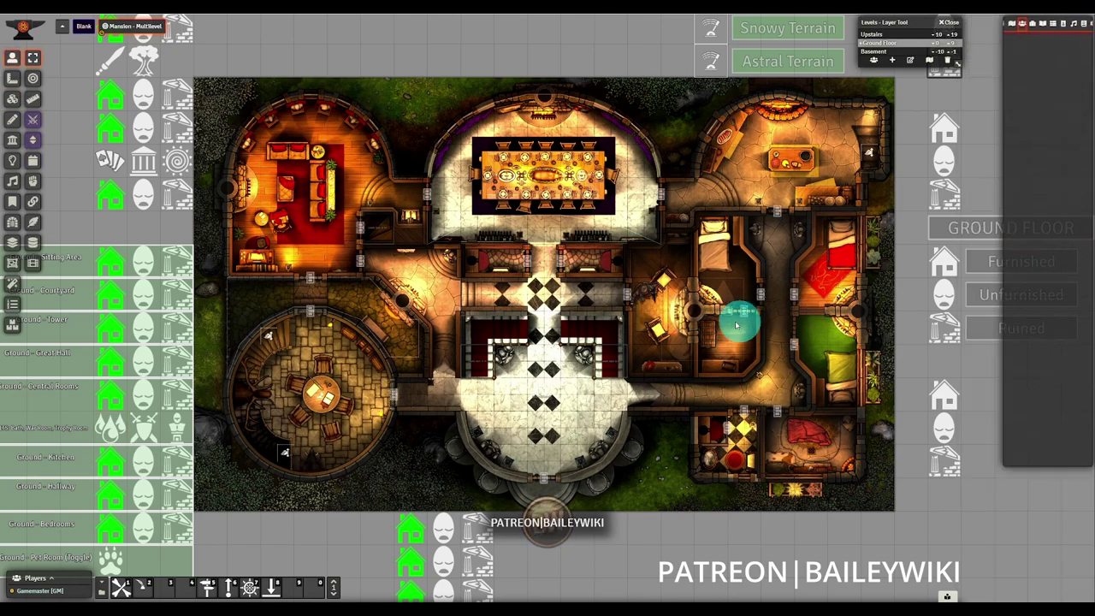
Walk the token down the western central room to its lower wall and back to the room's upper-left corner
scroll(753, 362, "up", 10)
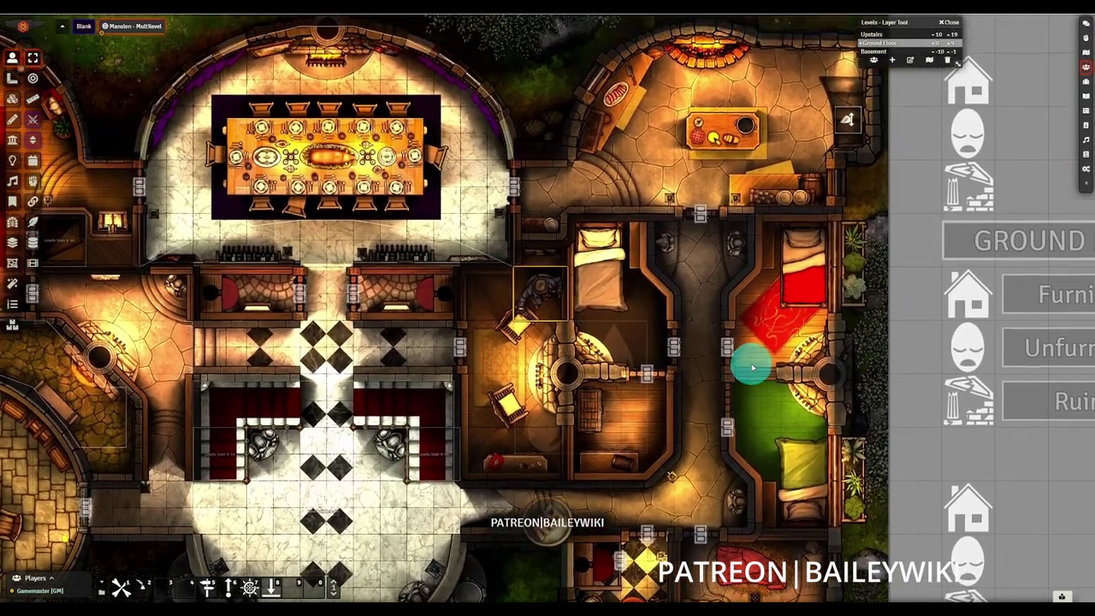
key("Down")
key("Down")
key("Down")
key("Down")
key("Down")
key("Down")
key("Down")
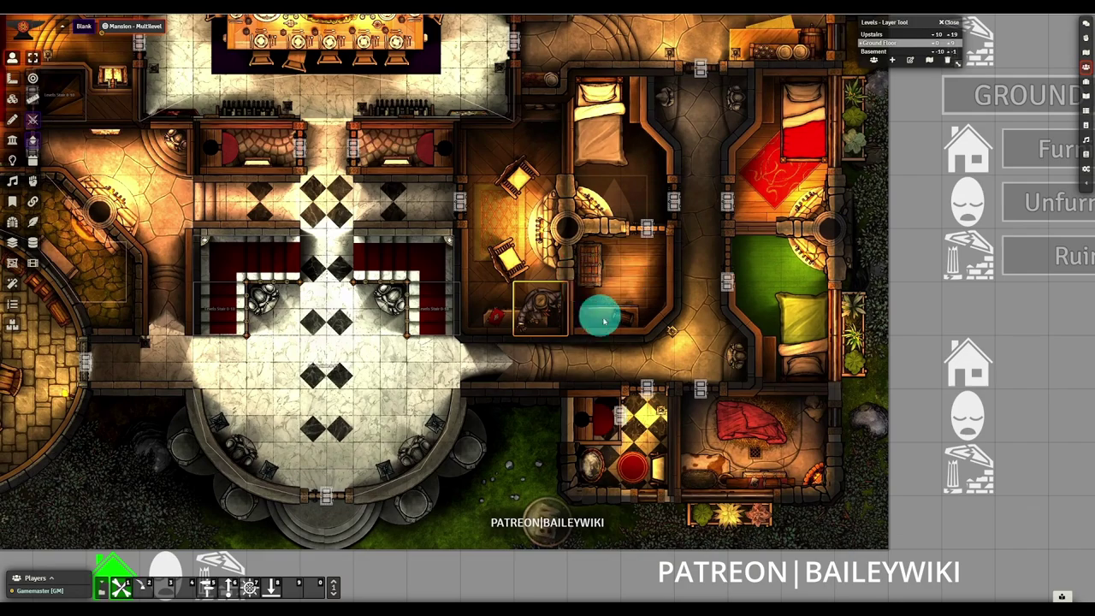
key("Up")
key("Up")
key("Up")
key("Left")
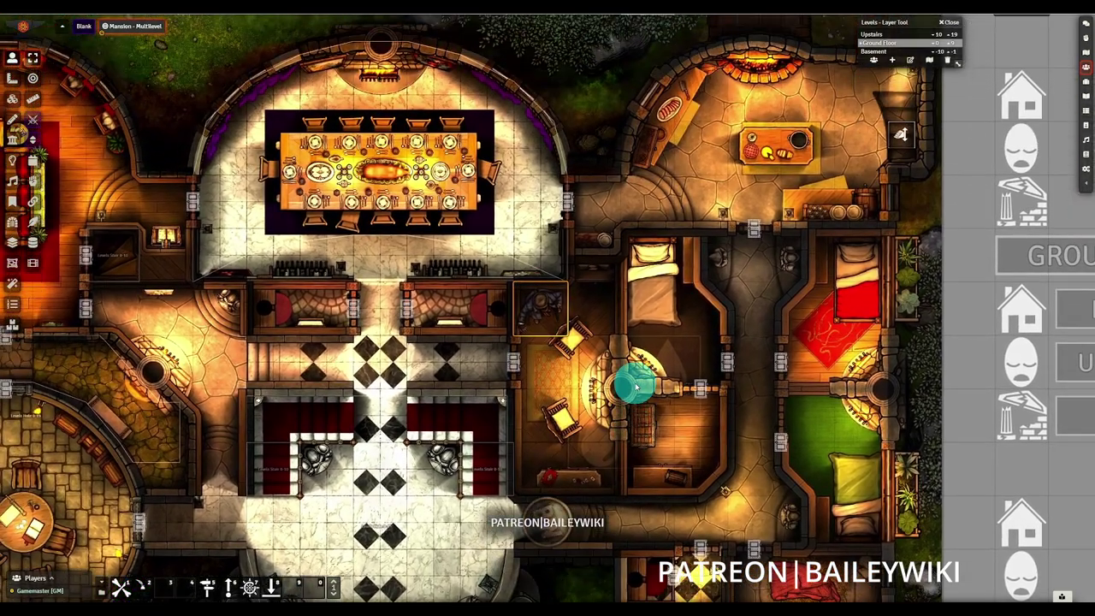
Switch the ground floor's central rooms to the bath variant
left_click(979, 407)
scroll(978, 408, "down", 5)
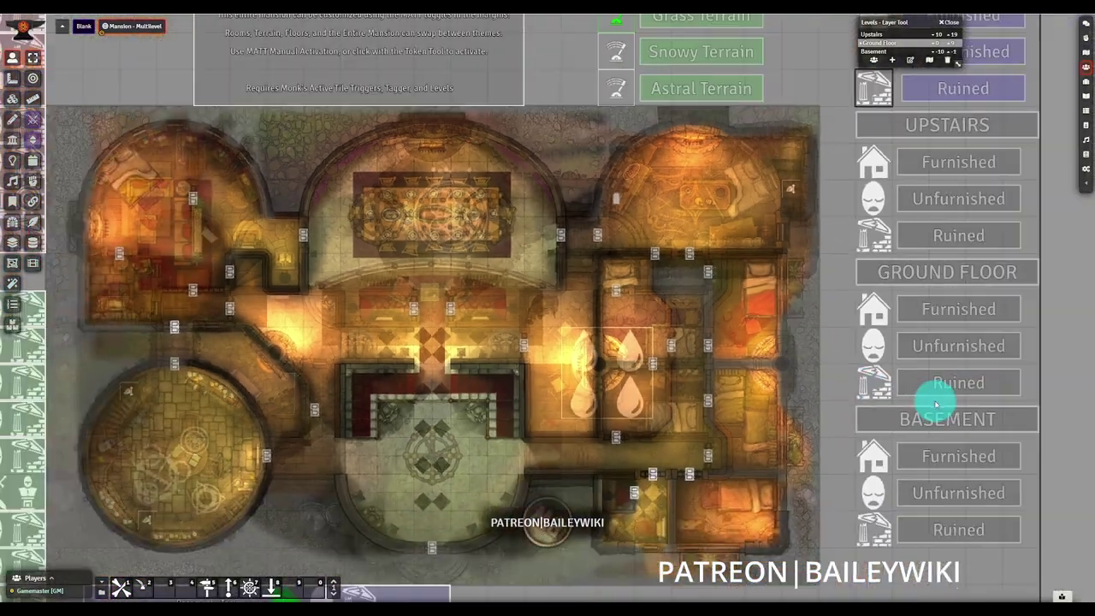
scroll(855, 379, "down", 4)
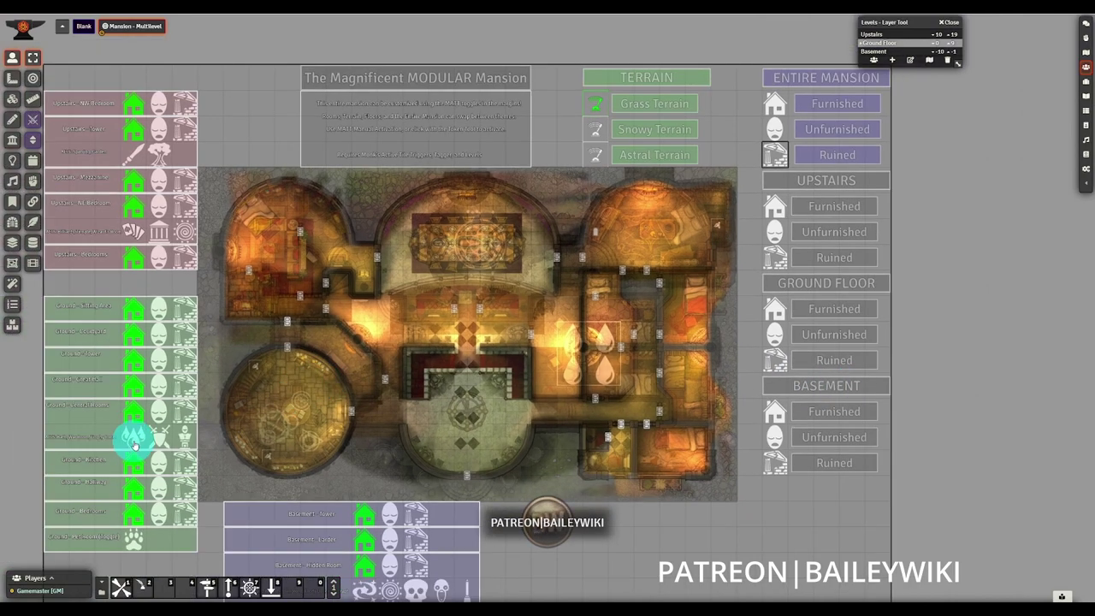
left_click(134, 440)
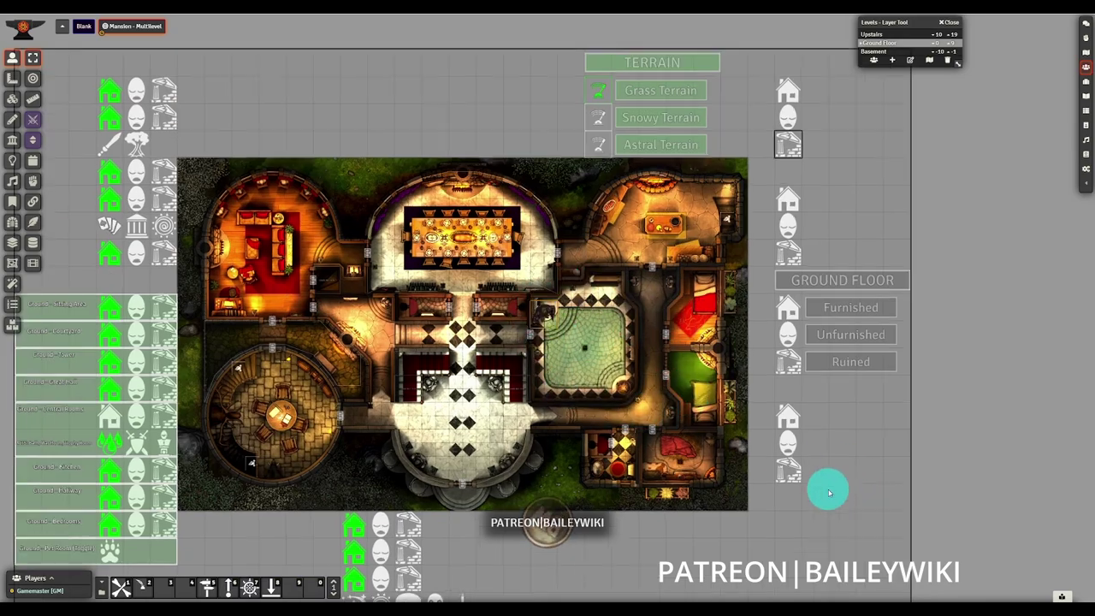
Walk the token through the bath's pool and along its edge to test the water sound trigger
scroll(828, 492, "up", 4)
key("Right")
key("Right")
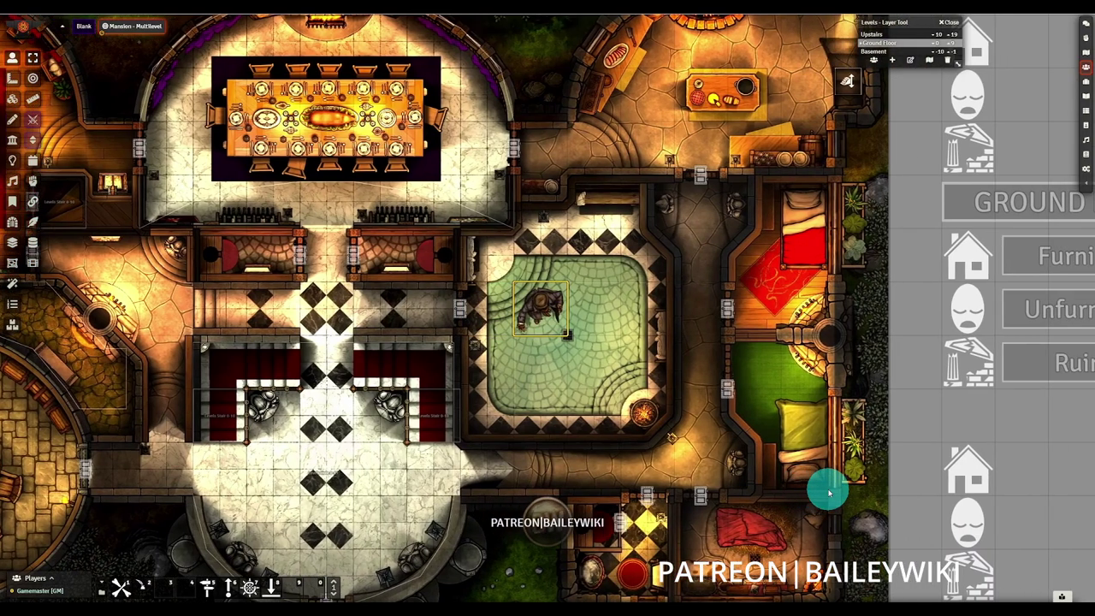
key("Down")
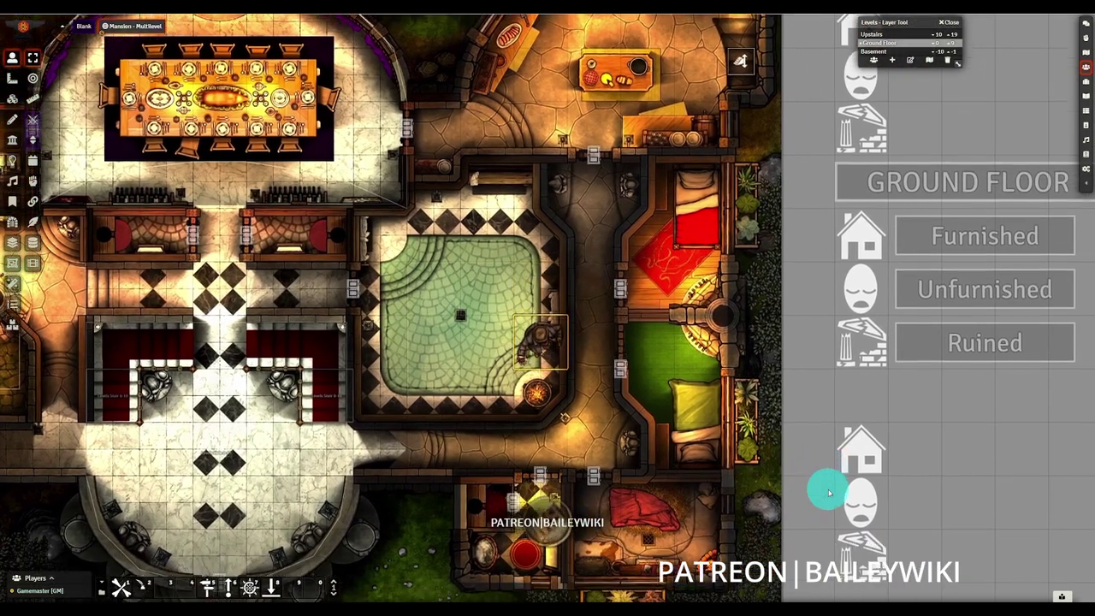
key("Left")
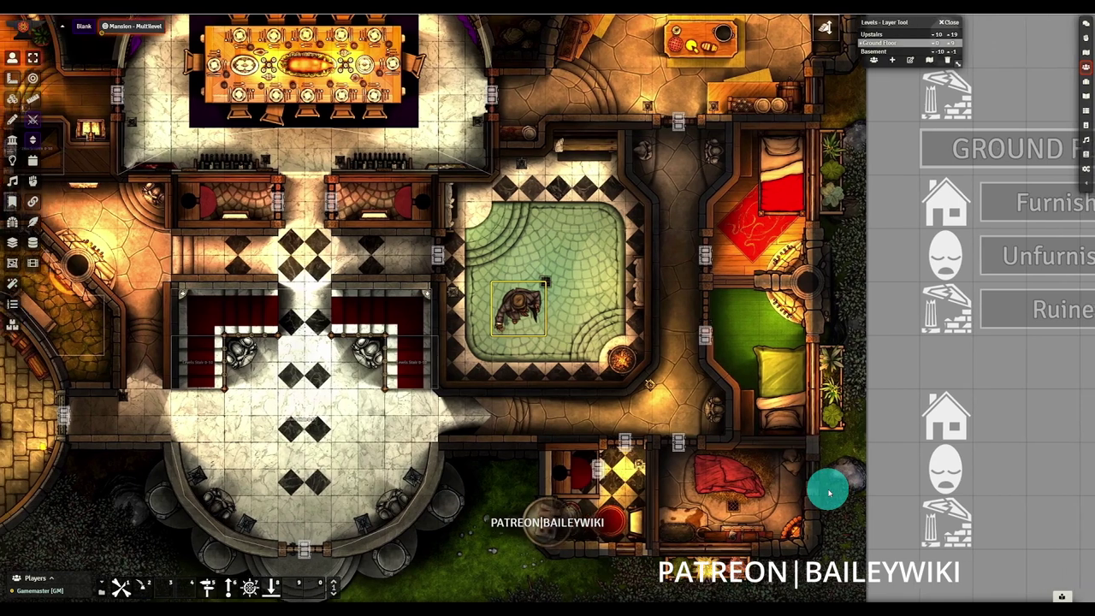
key("Up")
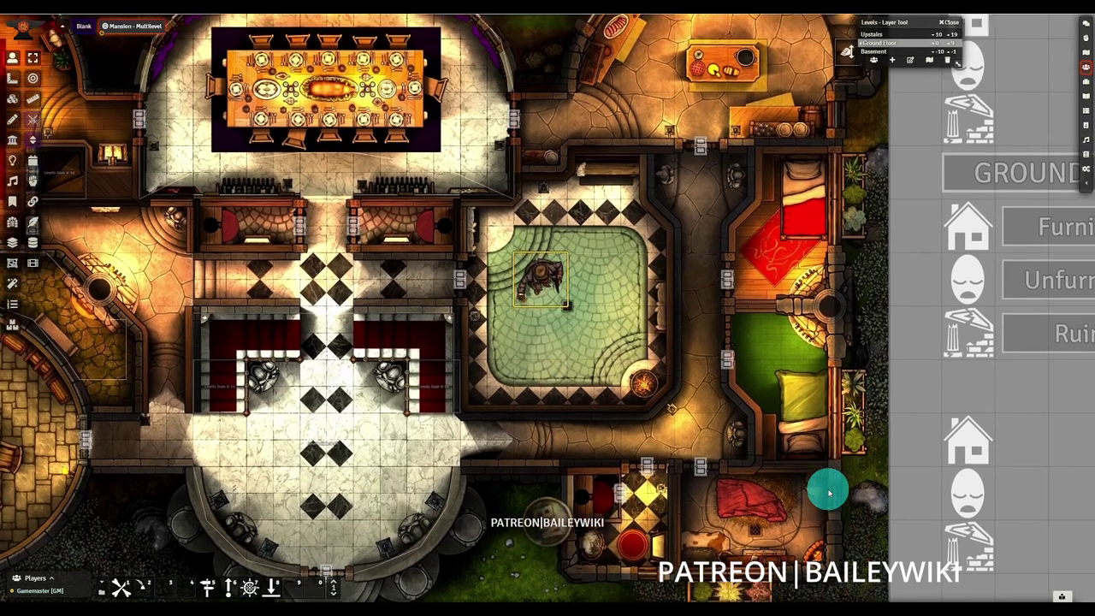
key("Right")
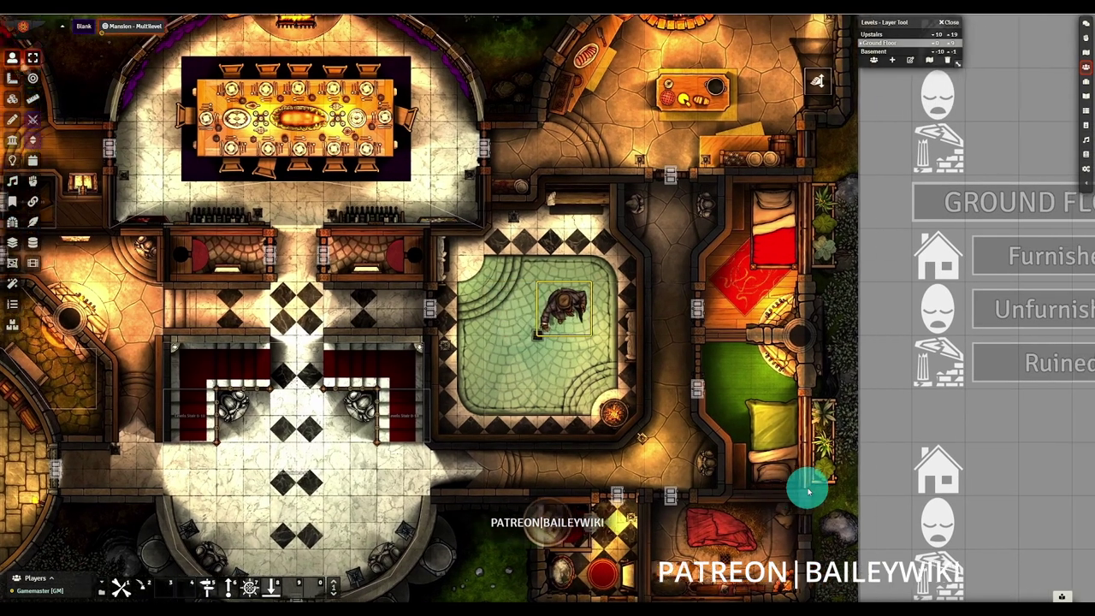
key("Down")
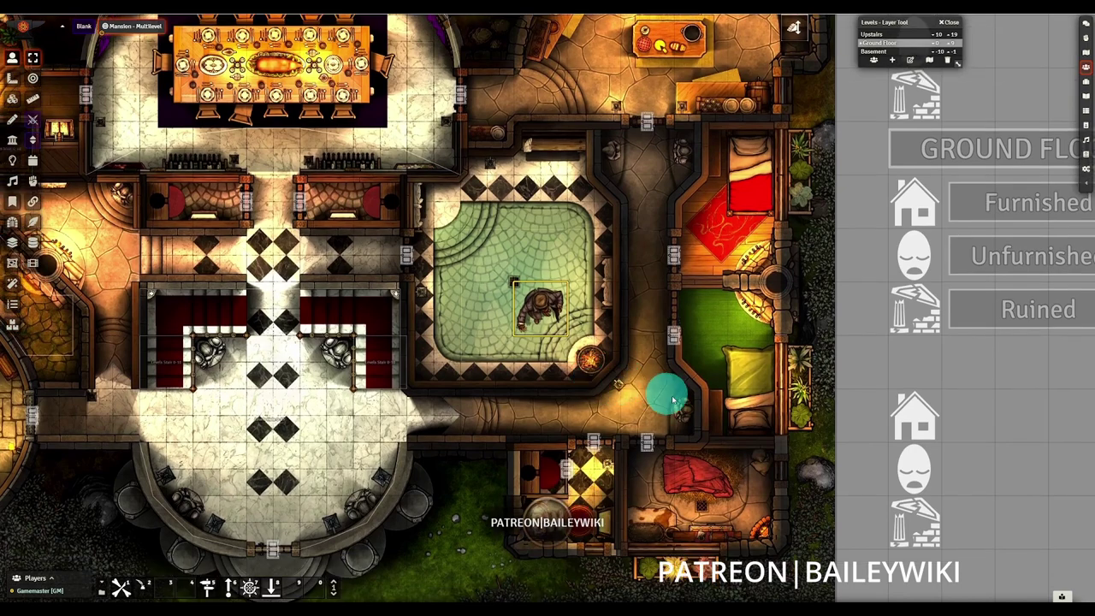
key("Down")
key("Left")
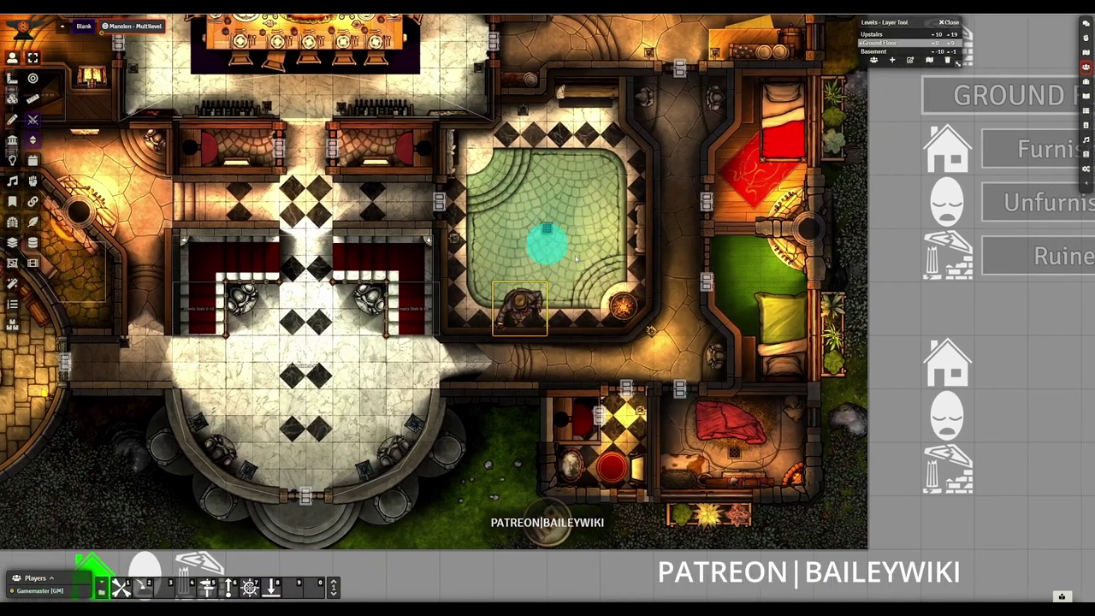
key("Up")
key("Up")
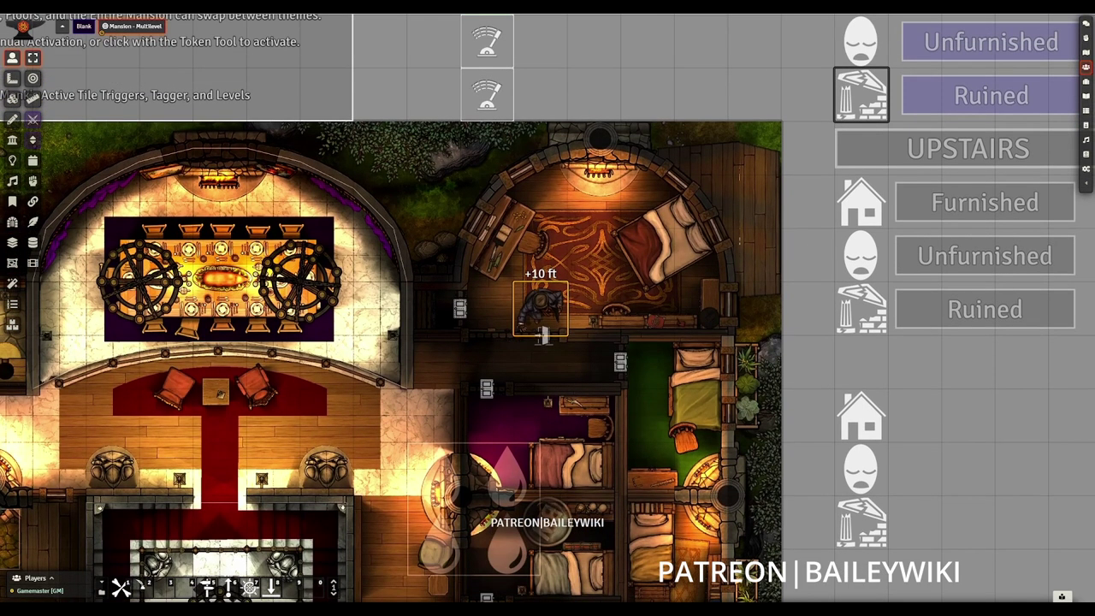
Walk the token upstairs into the green bedroom, back along the hallway, and through the purple bedroom's doorway and back
key("Right")
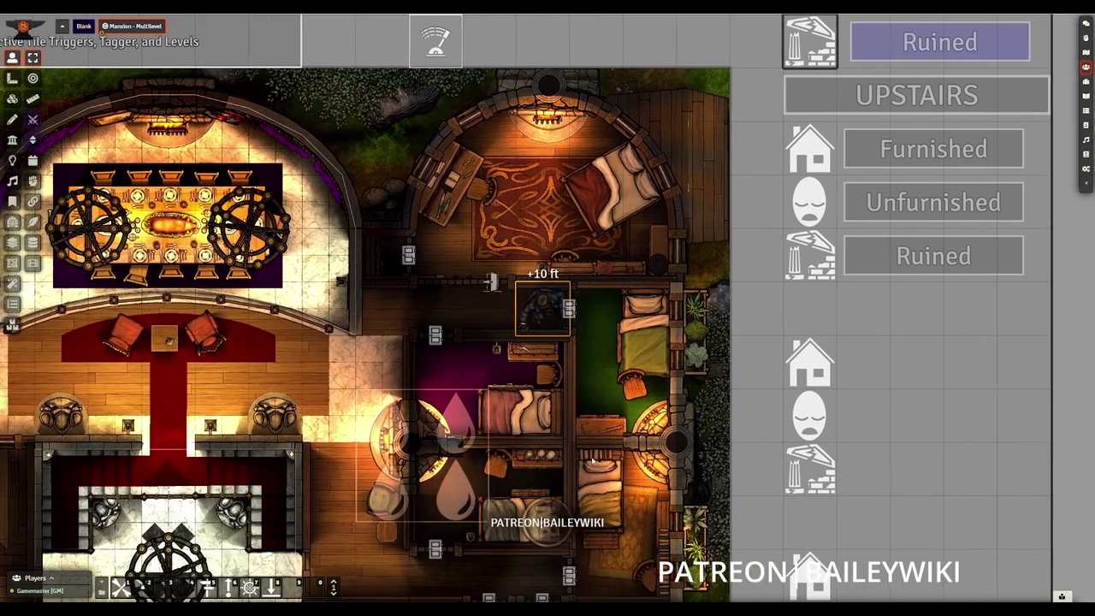
key("Right")
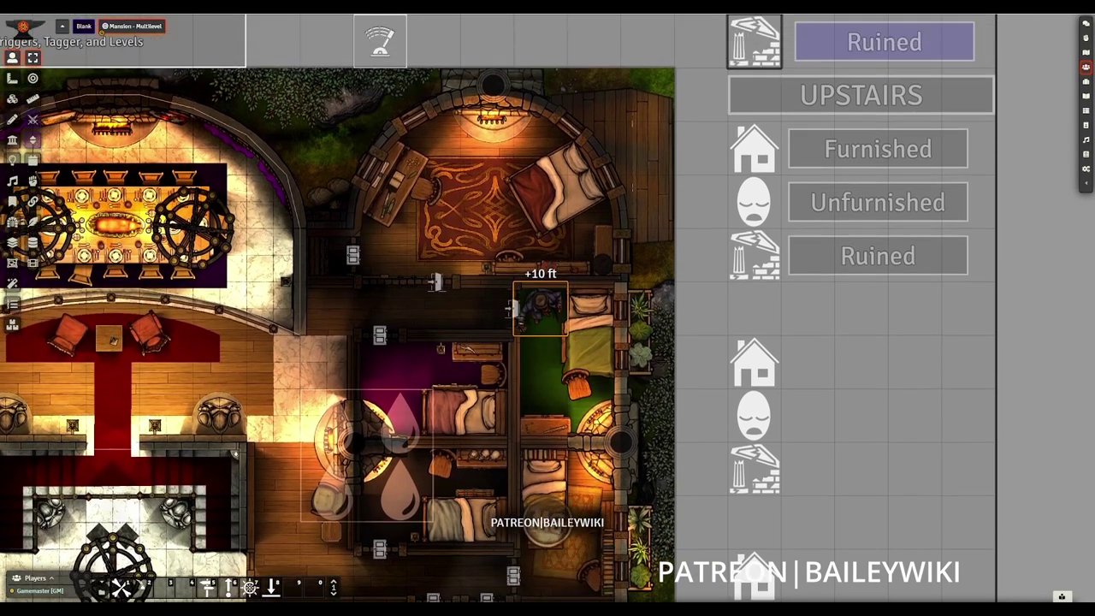
key("Left")
key("Left")
key("Left")
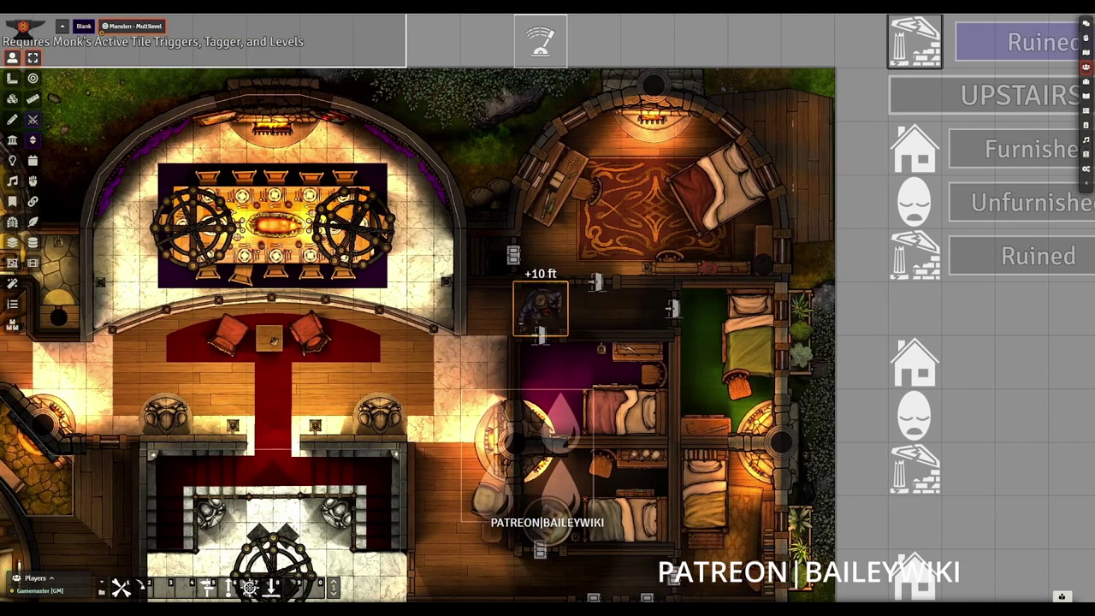
key("Down")
key("Up")
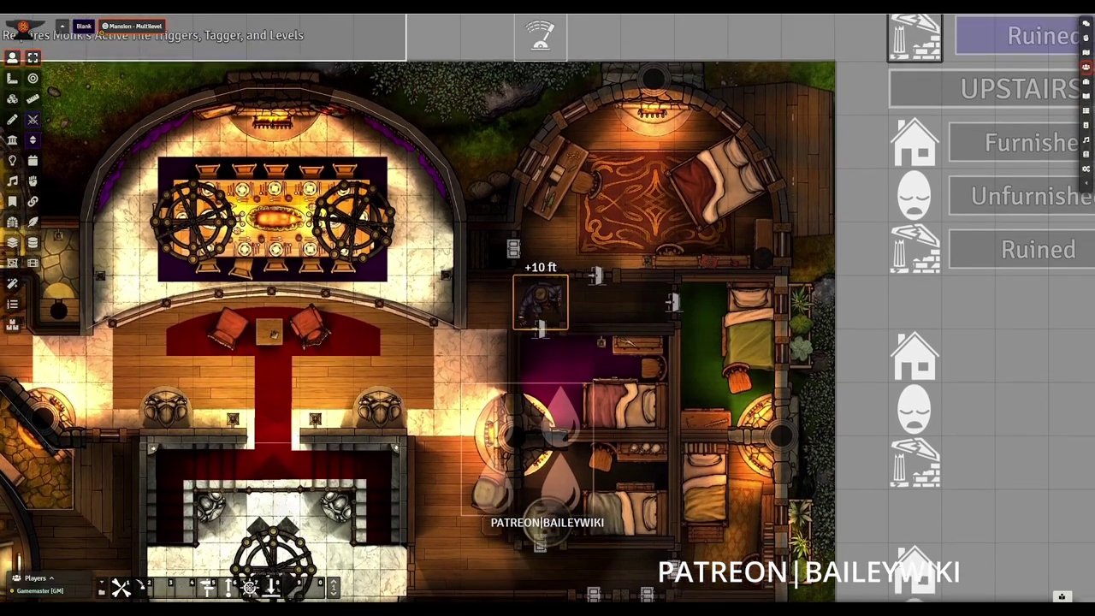
Walk the token out of the upstairs hallway and down the landing to the wooden floor beside the fireplace
key("Left")
key("Down")
key("Down")
key("Down")
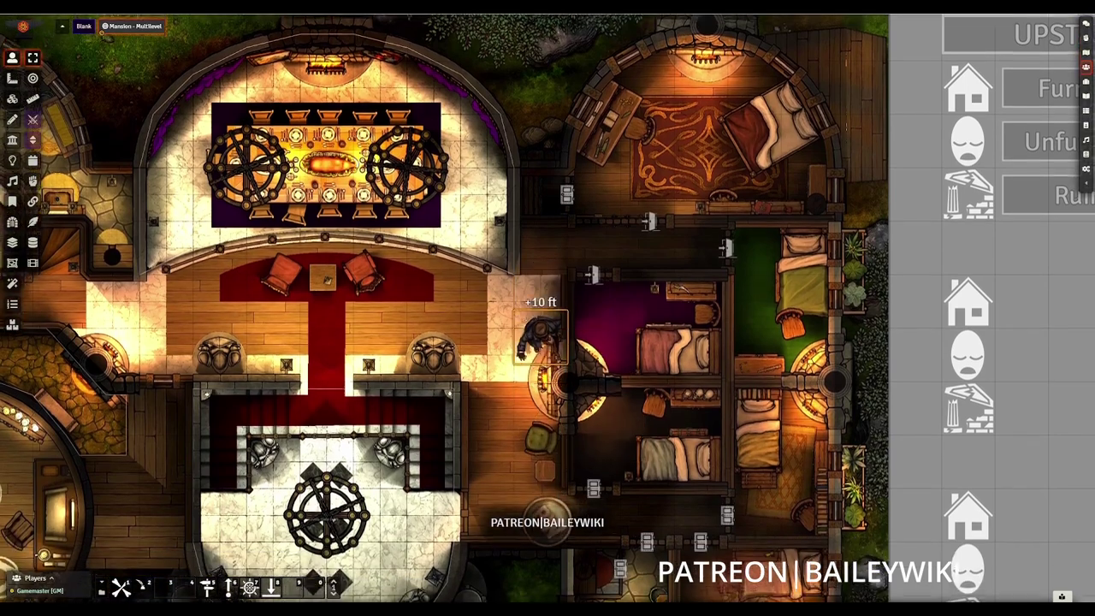
key("Down")
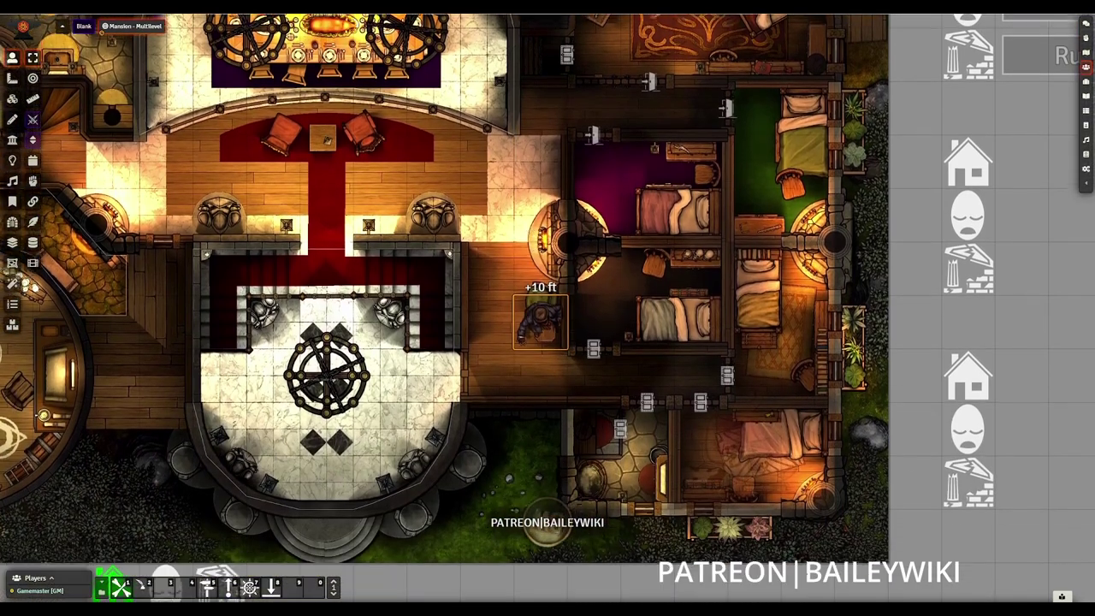
Walk the token from the landing into the lower hallway, through the doorway of the bedroom with the grey bed, and back out
key("Down")
key("Right")
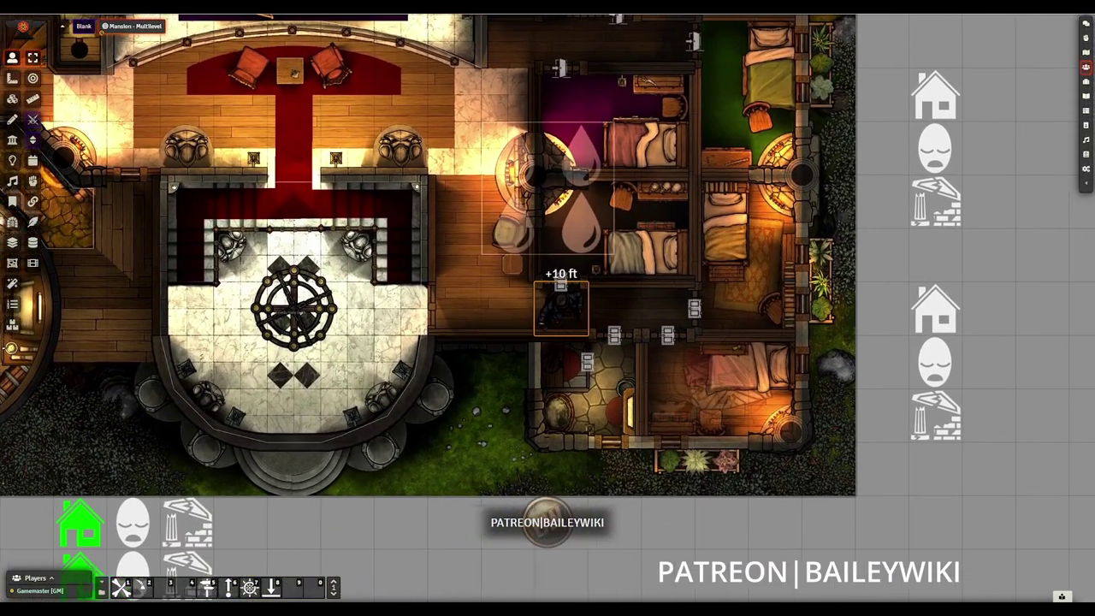
key("Up")
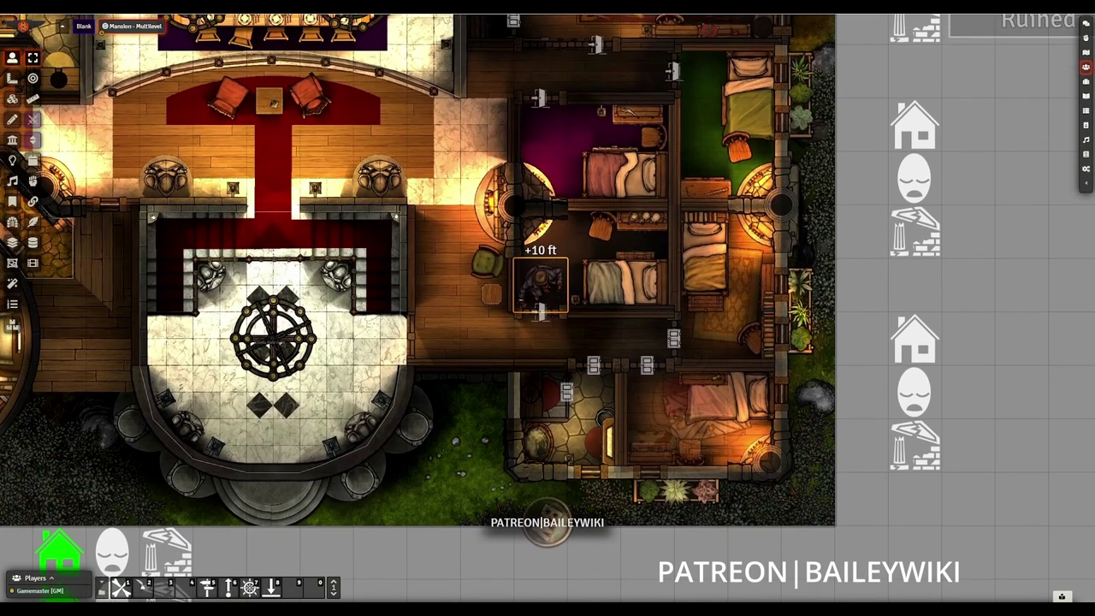
key("Down")
Walk the token along the hallway into the stone-floored washroom and back out through its door
key("Right")
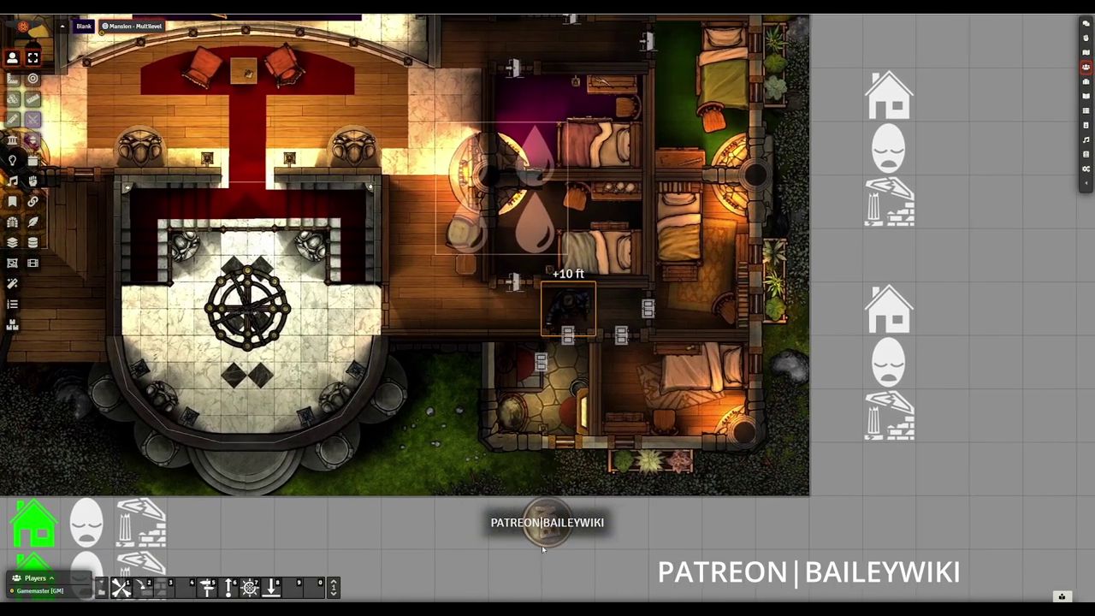
key("Down")
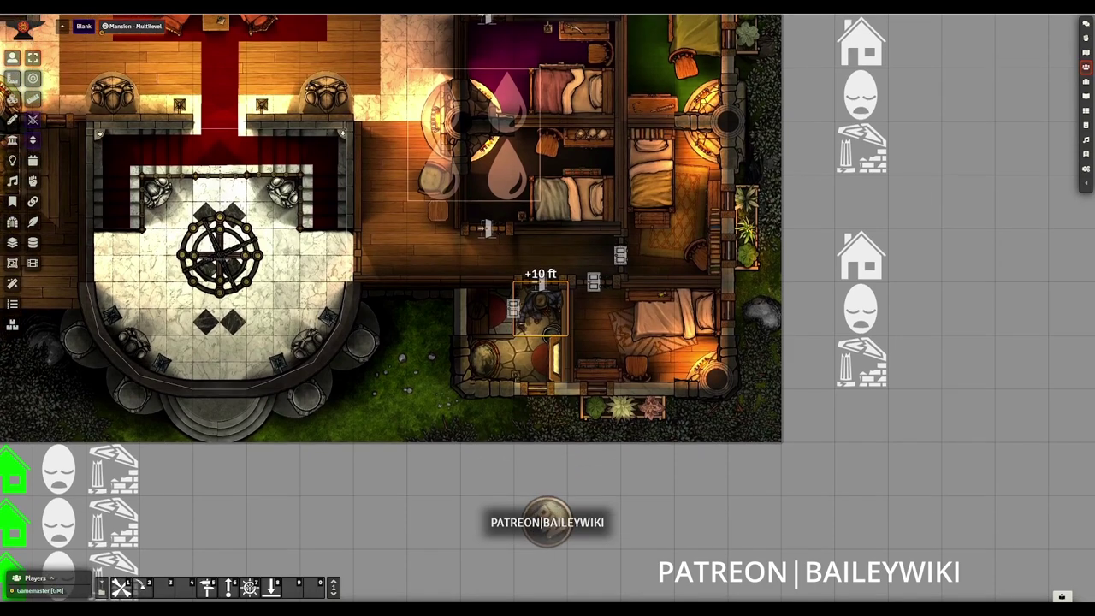
key("Up")
Walk the token into the corner bedroom beside the washroom and back, and through the door at the hallway's east end and back
key("Right")
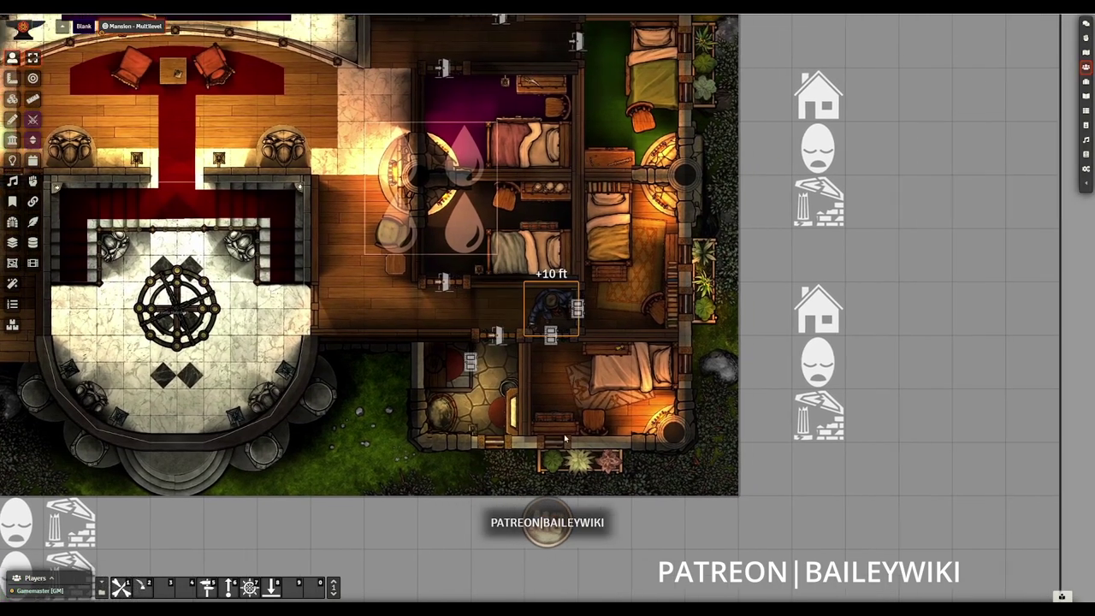
key("Down")
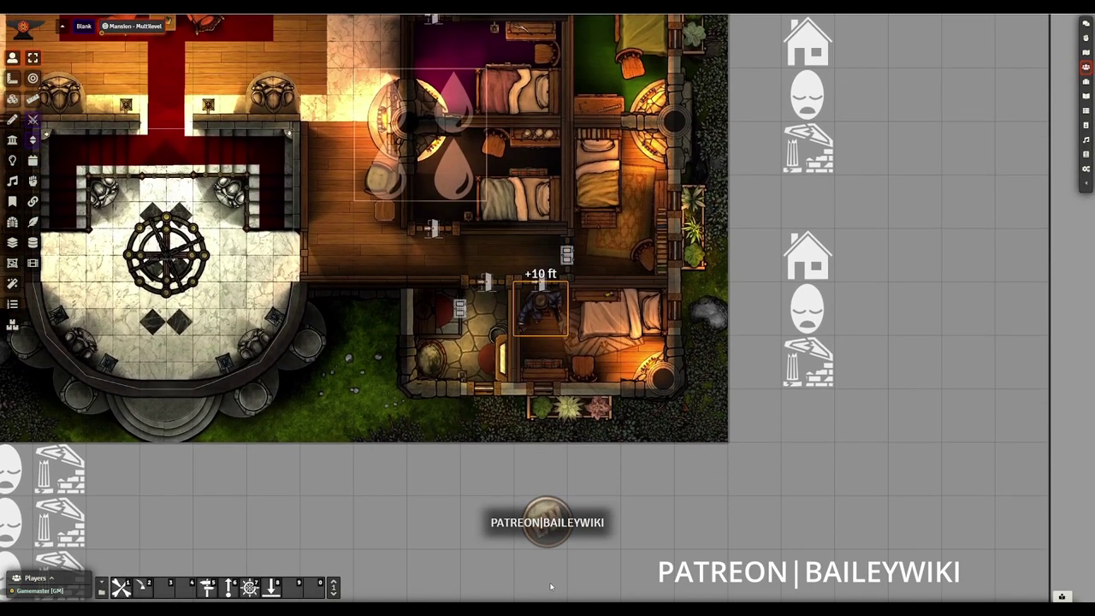
key("Up")
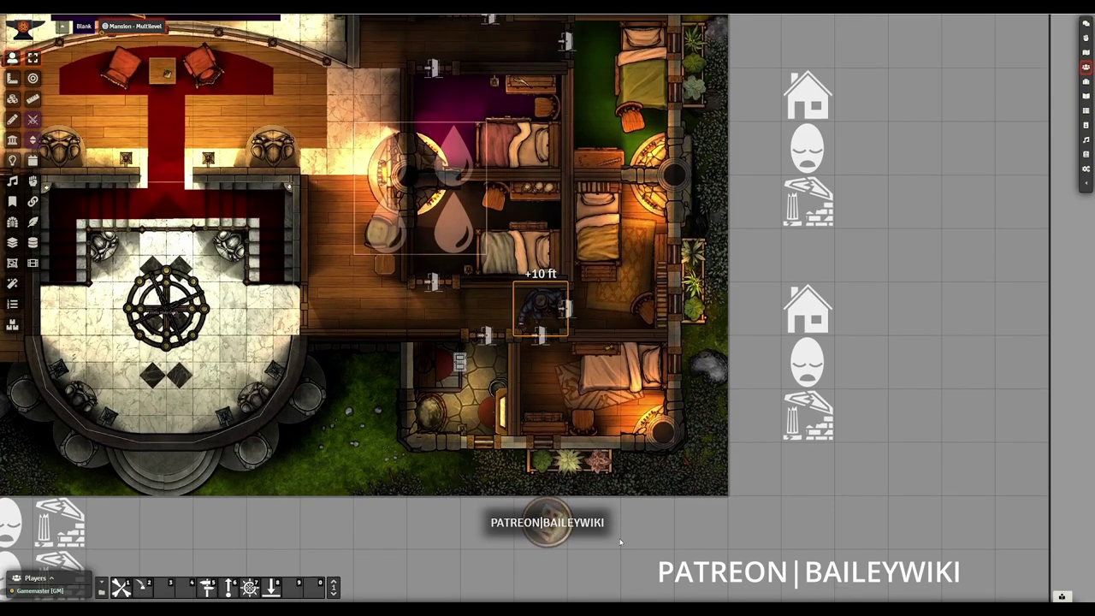
key("Right")
key("Left")
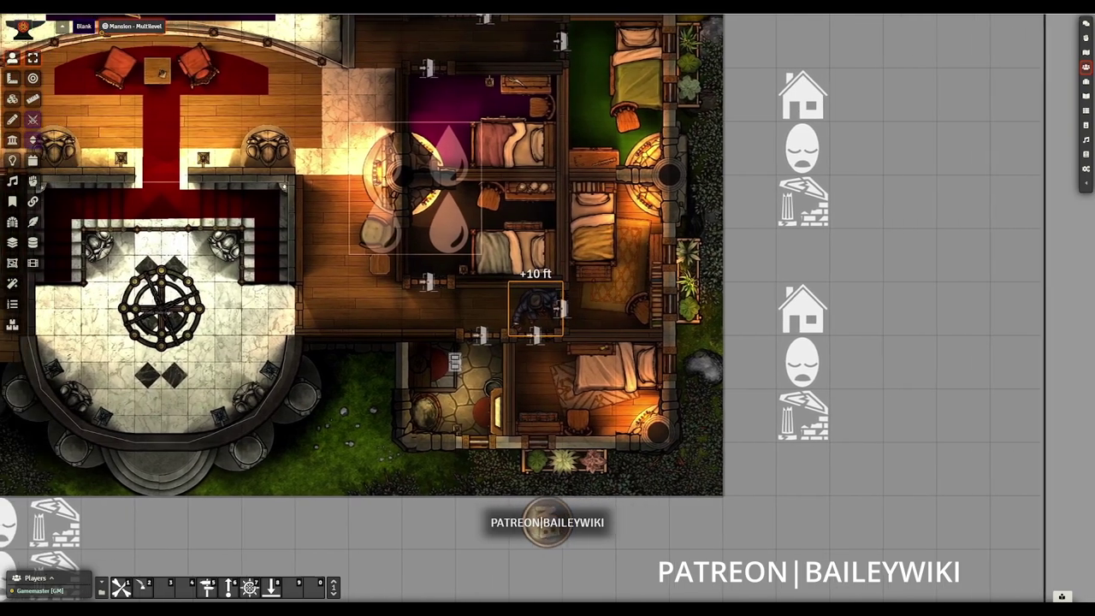
Walk the token back west along the hallway and up the landing to the marble floor beside the statue
key("Left")
key("Left")
key("Left")
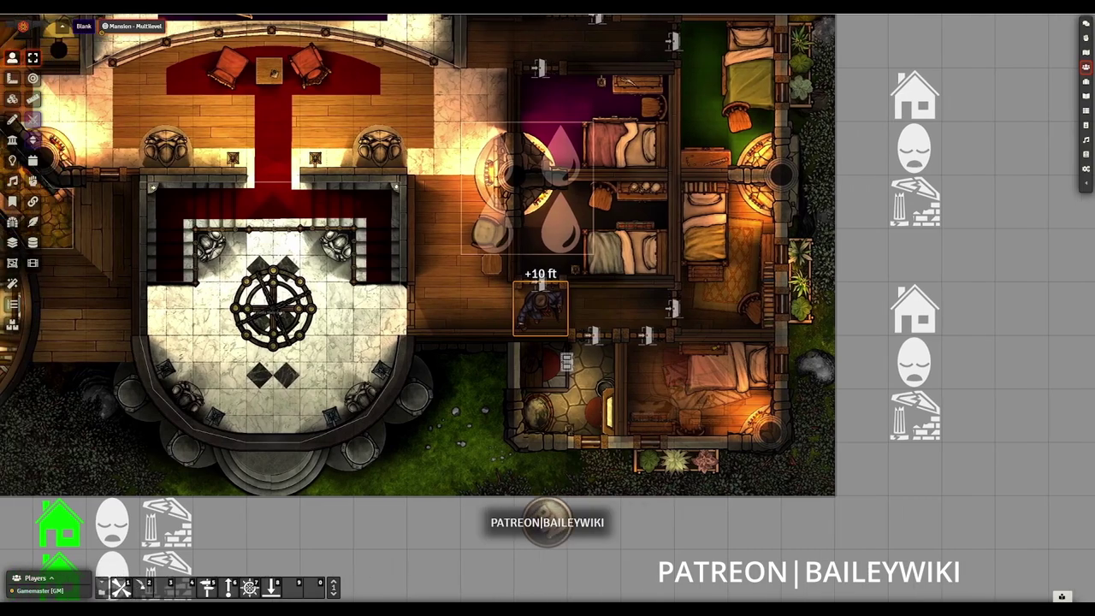
scroll(548, 308, "up", 3)
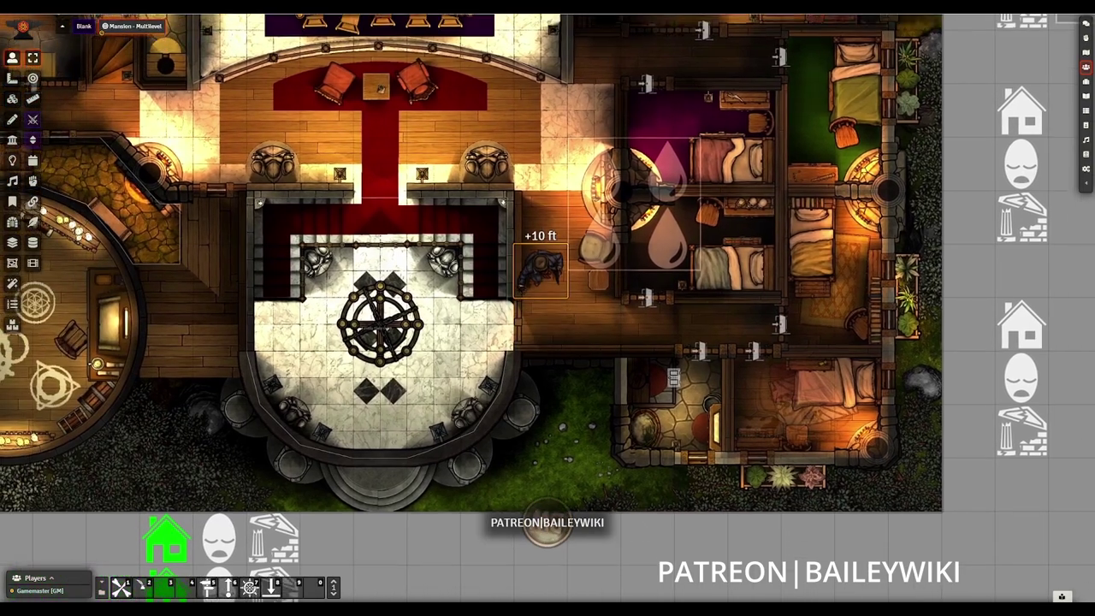
key("Up")
key("Up")
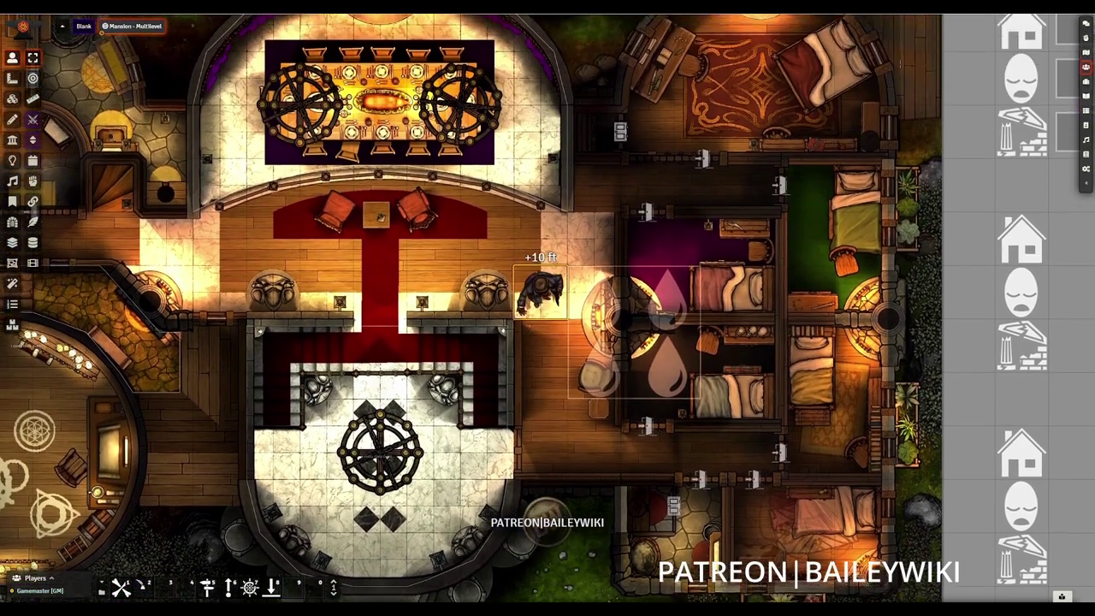